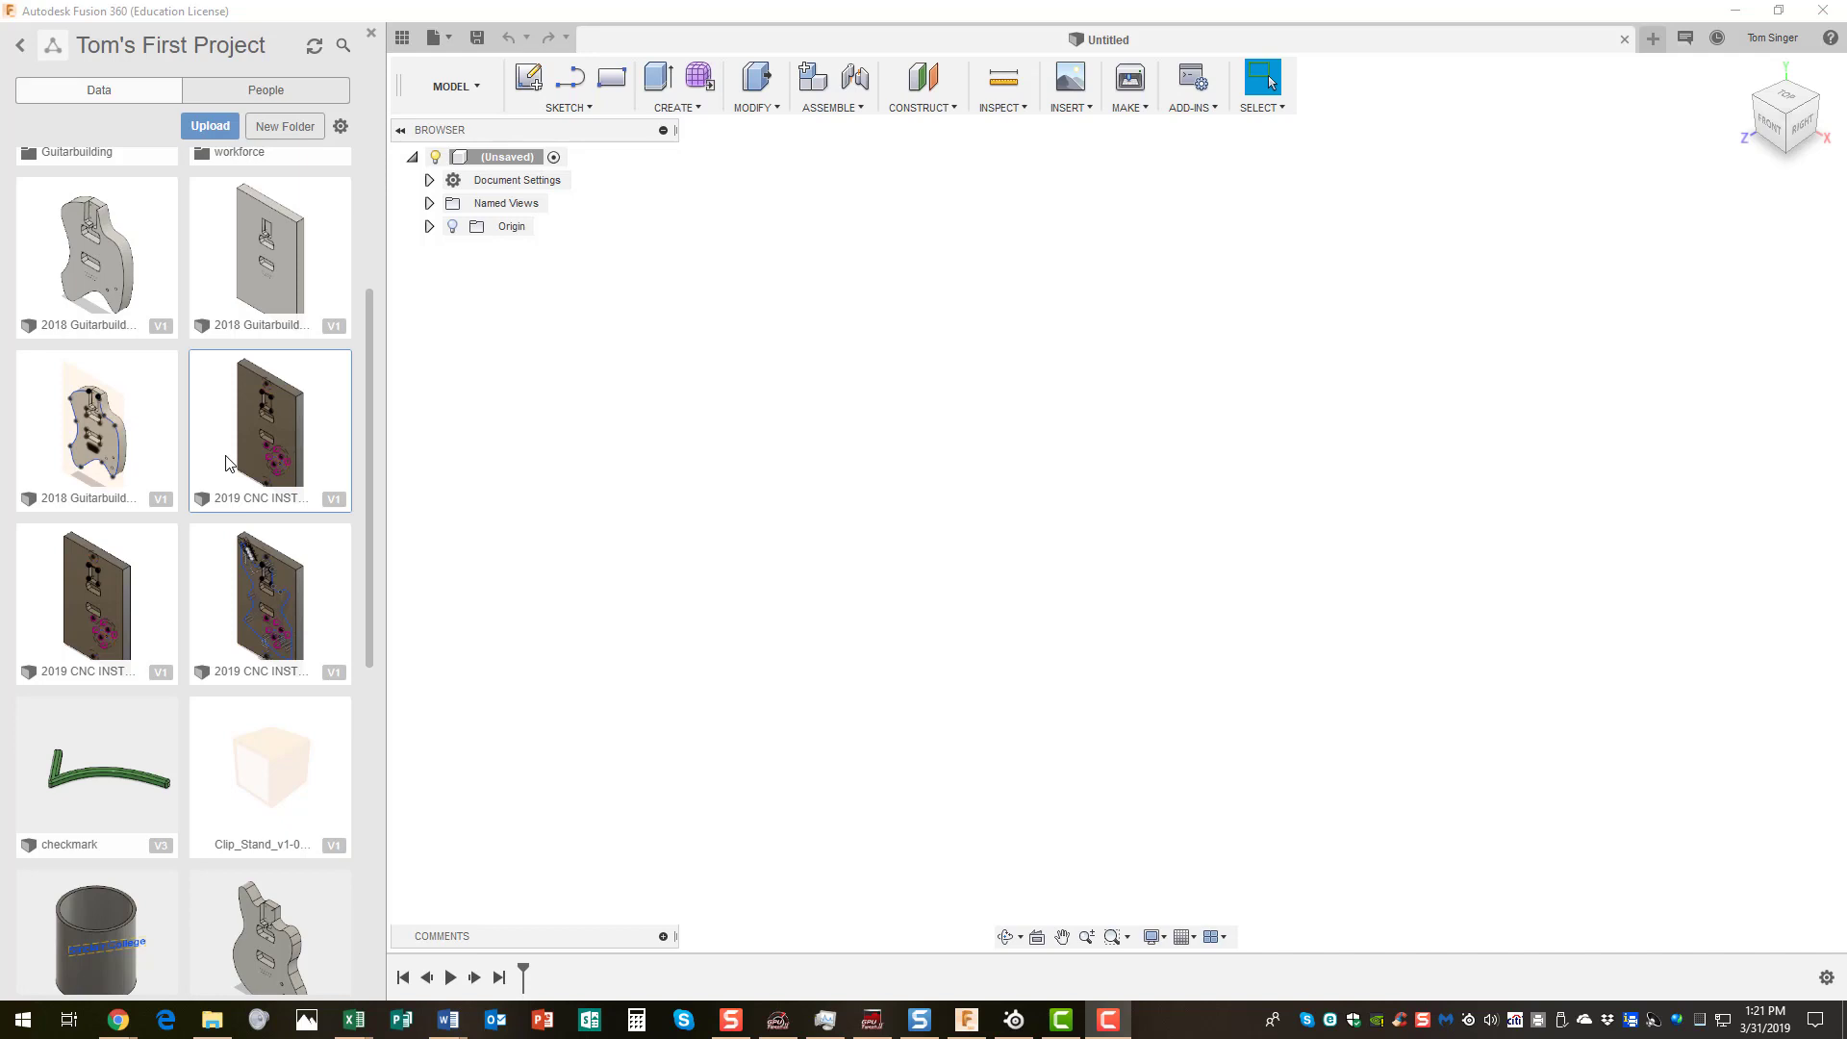
left_click(333, 500)
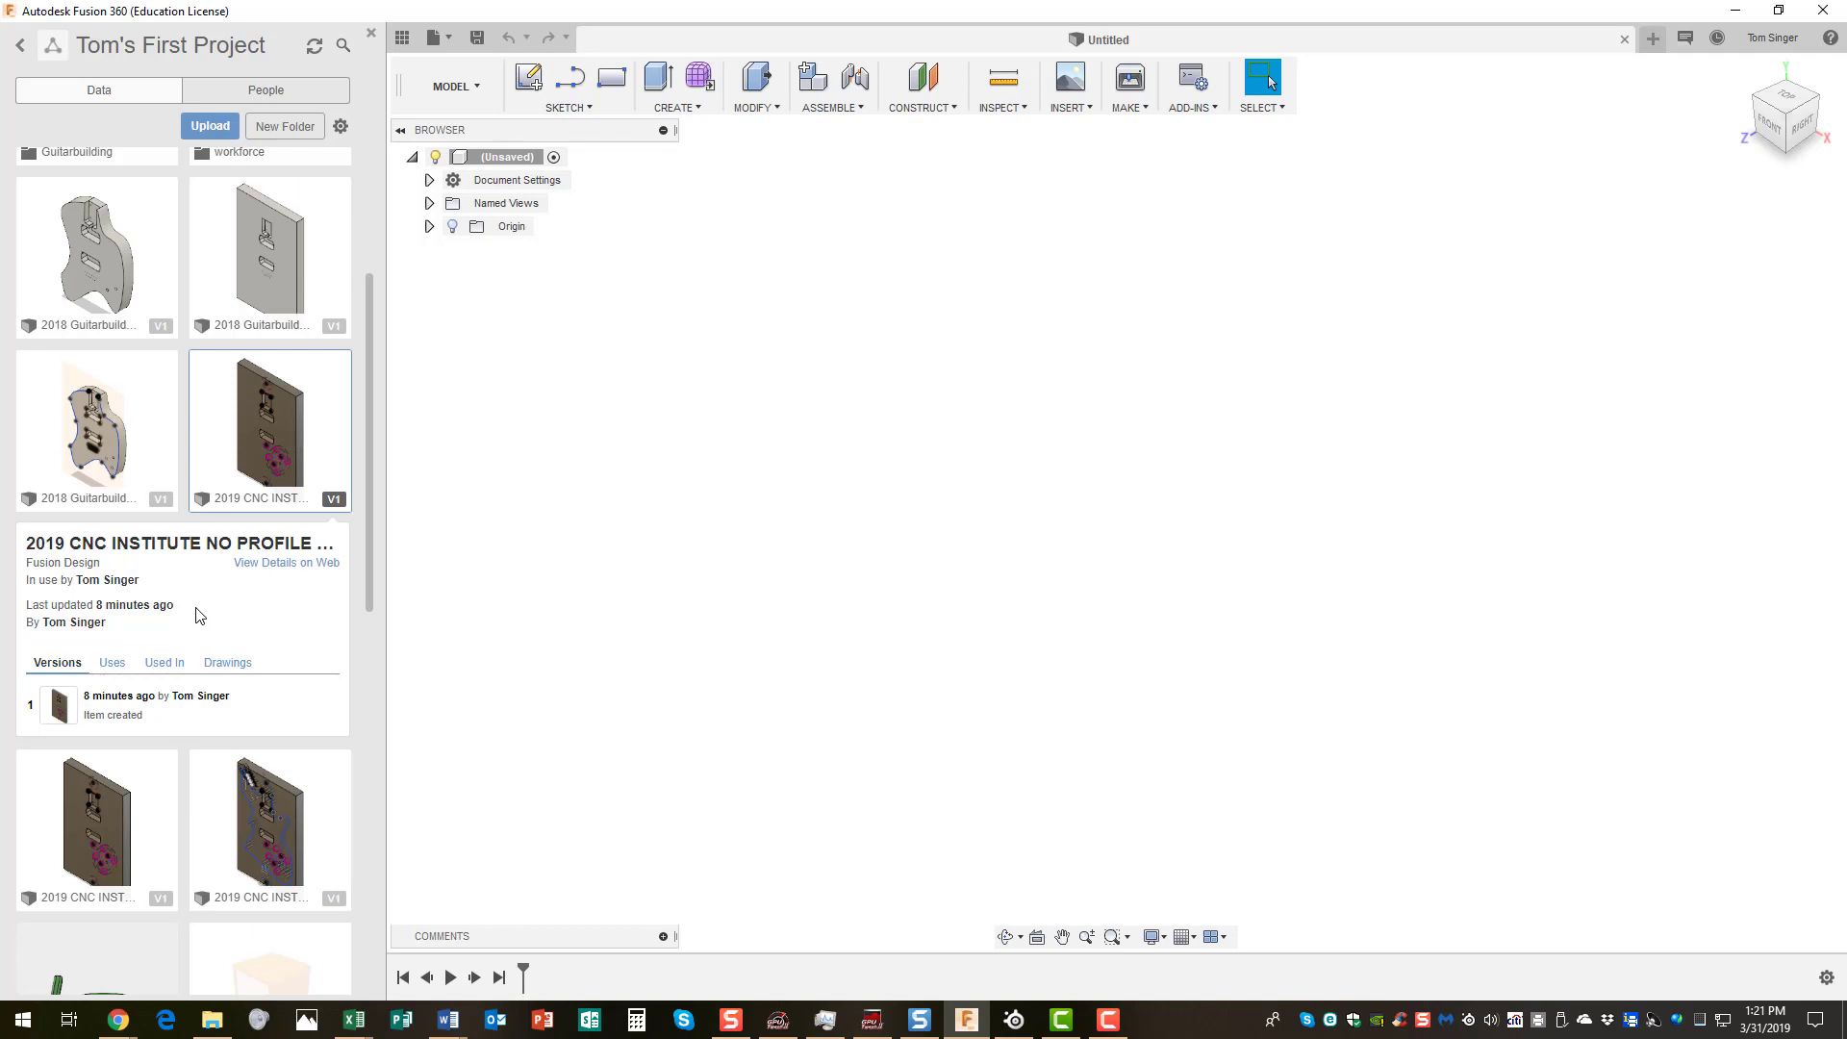
- Try inserting the CNC institute design, then dismiss the save-first error and options menu
right_click(282, 429)
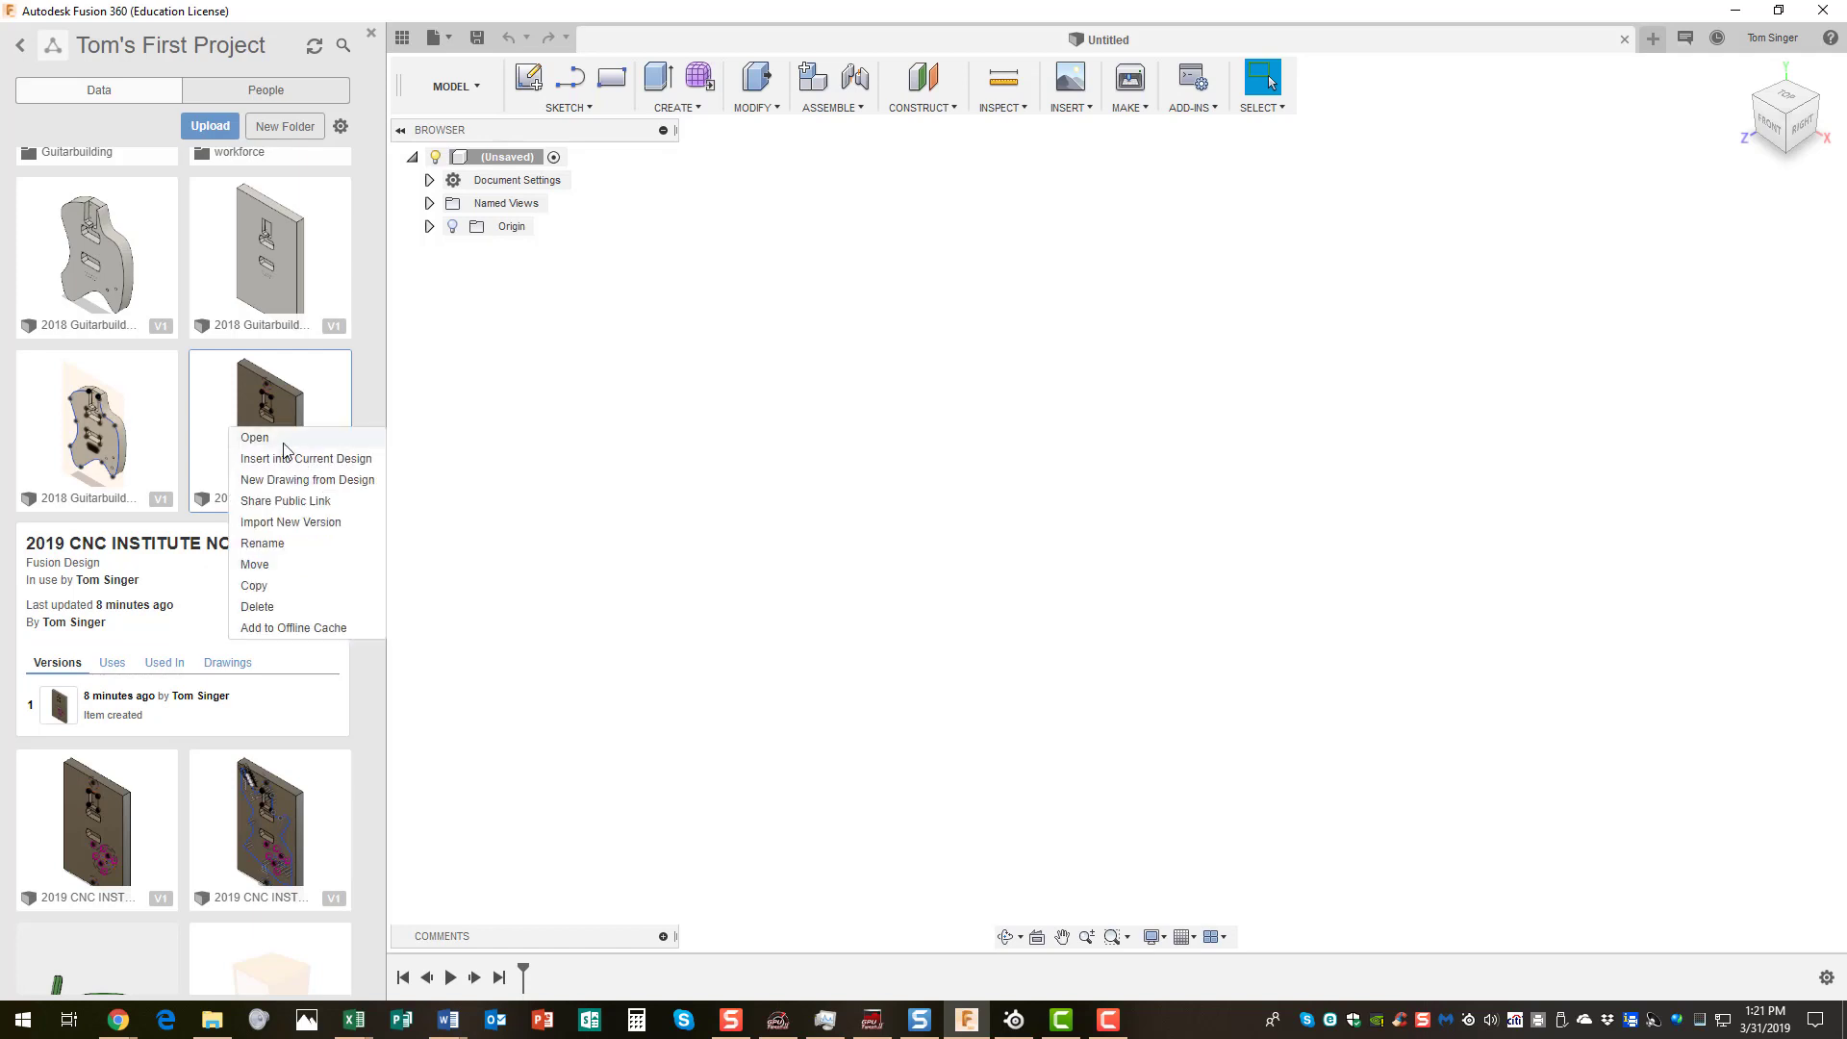
left_click(310, 459)
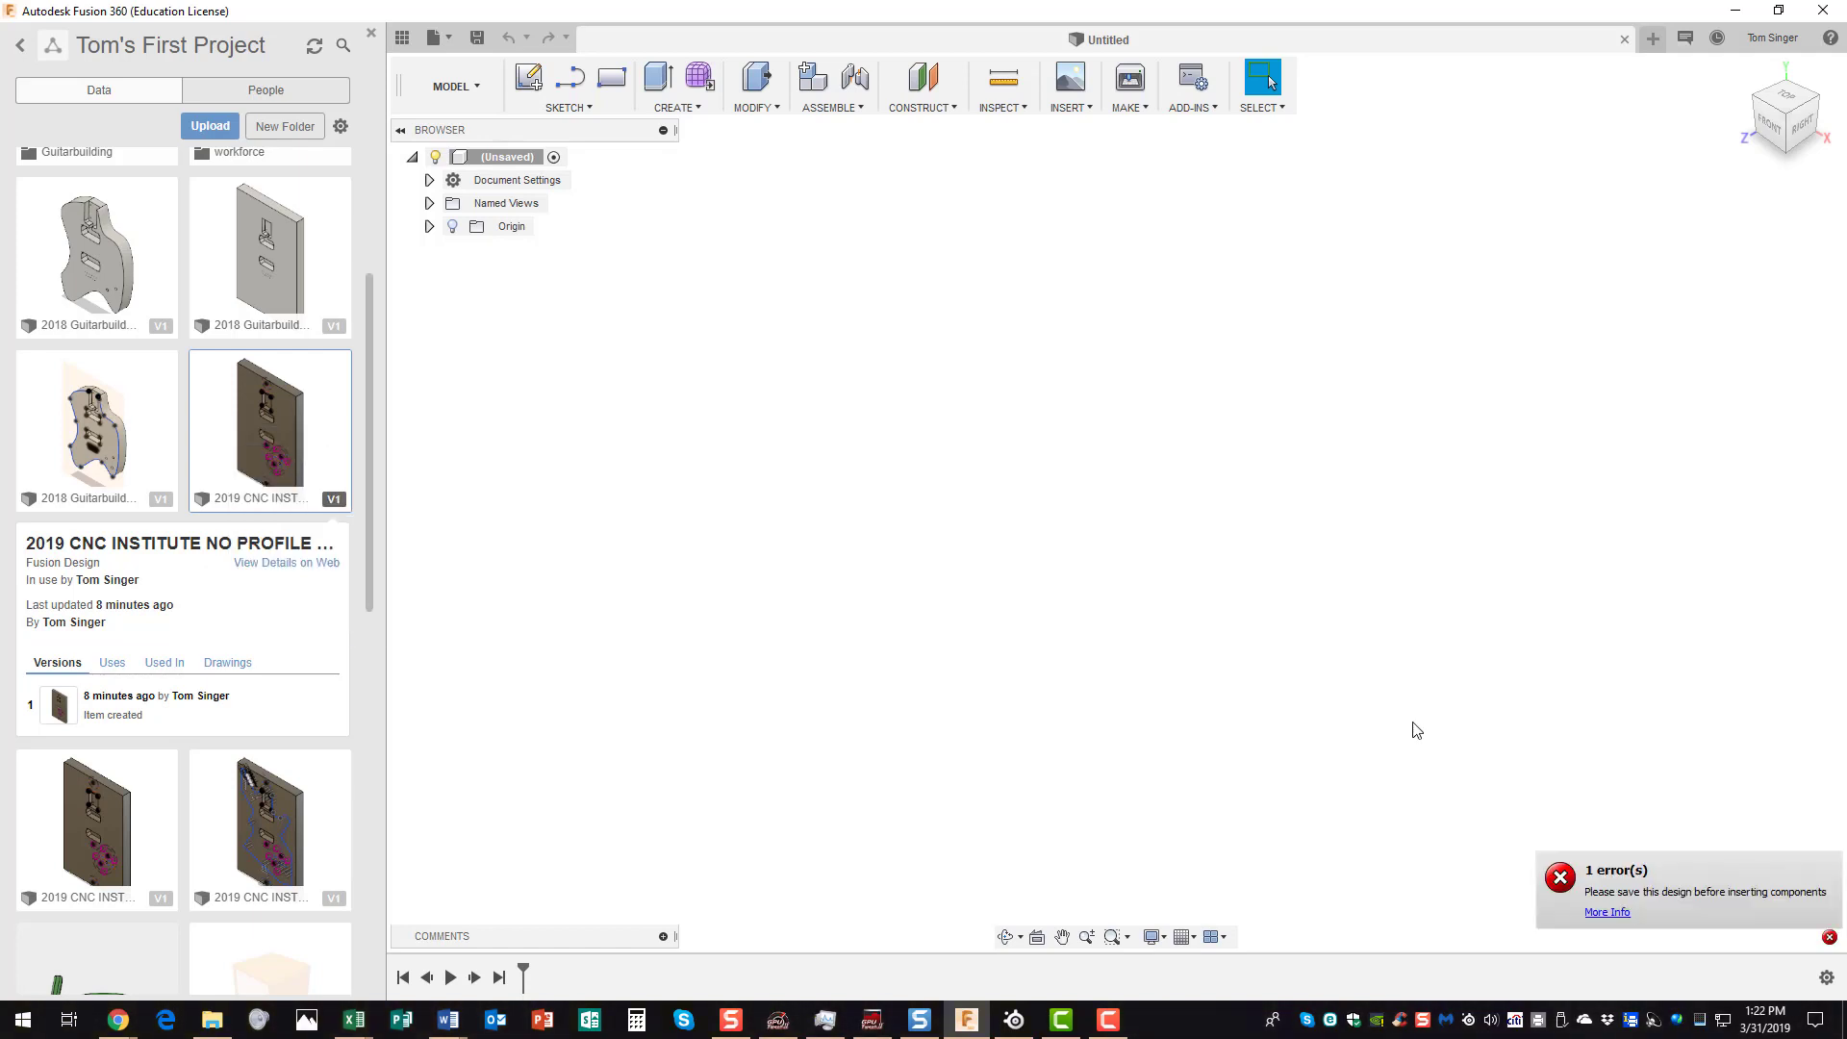
left_click(1698, 899)
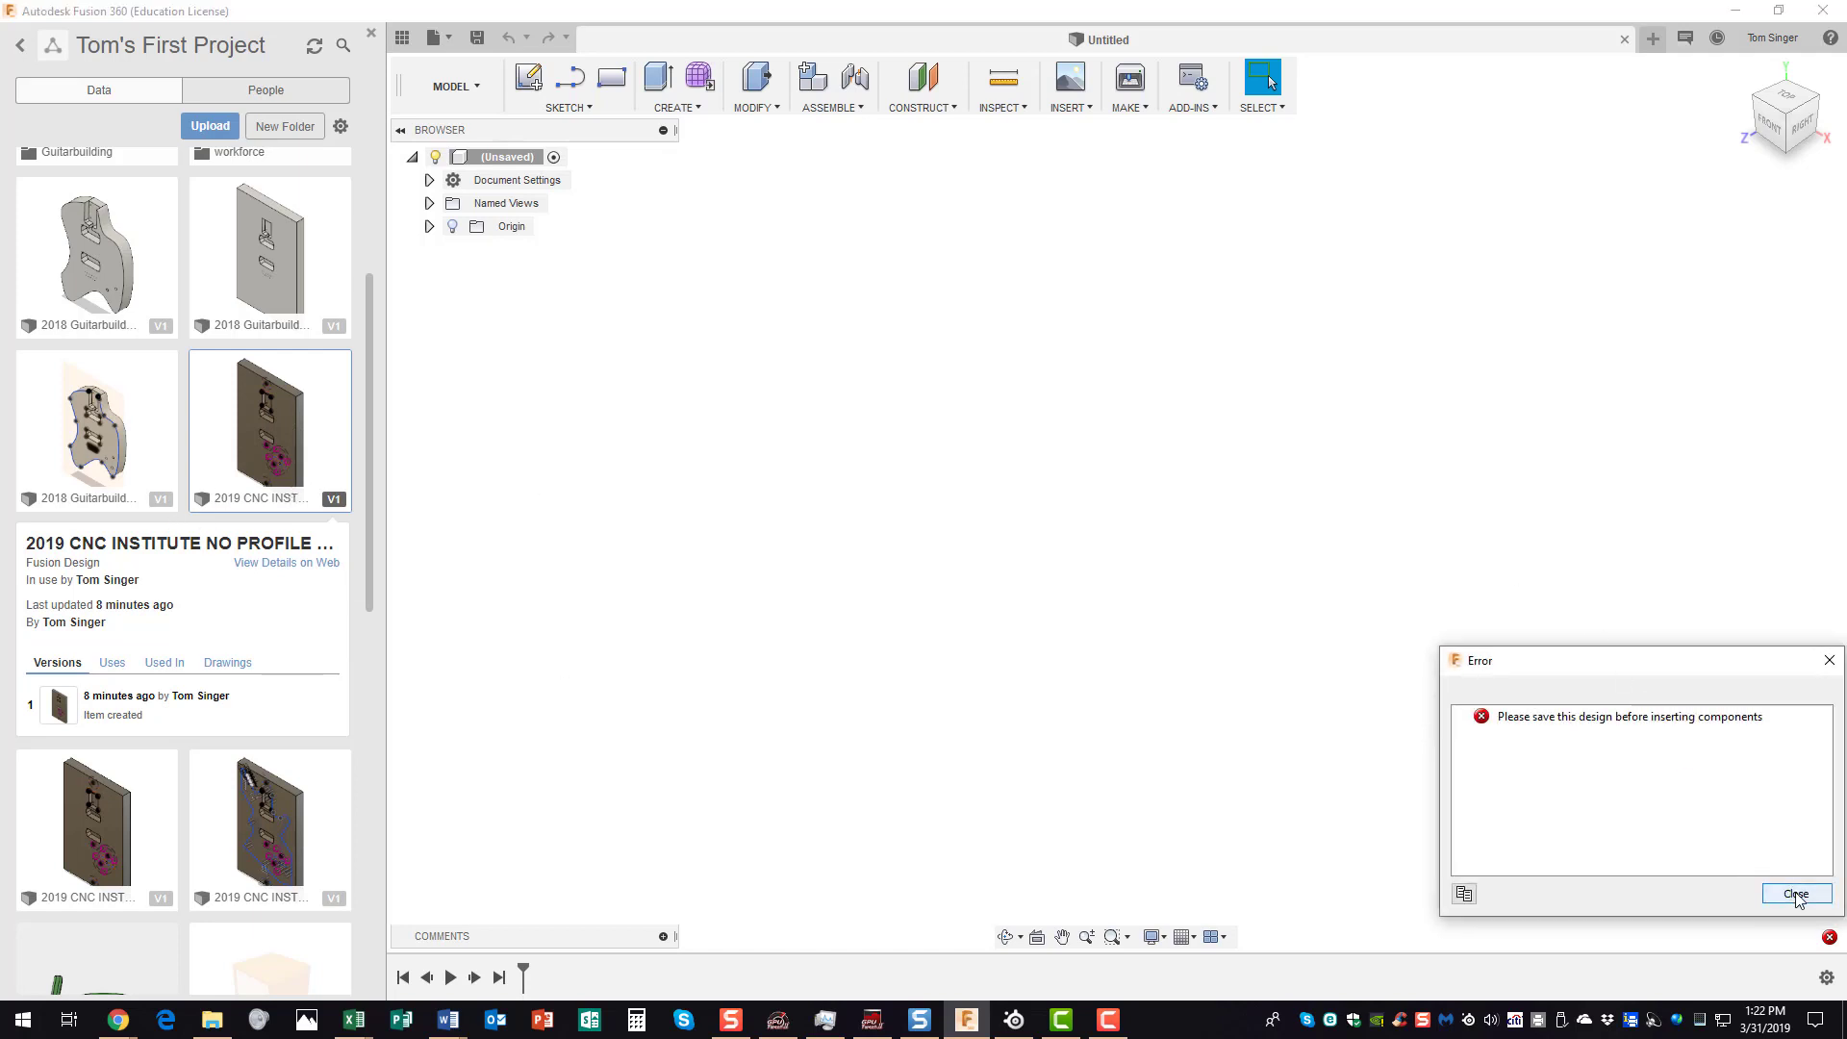
left_click(1796, 895)
right_click(263, 431)
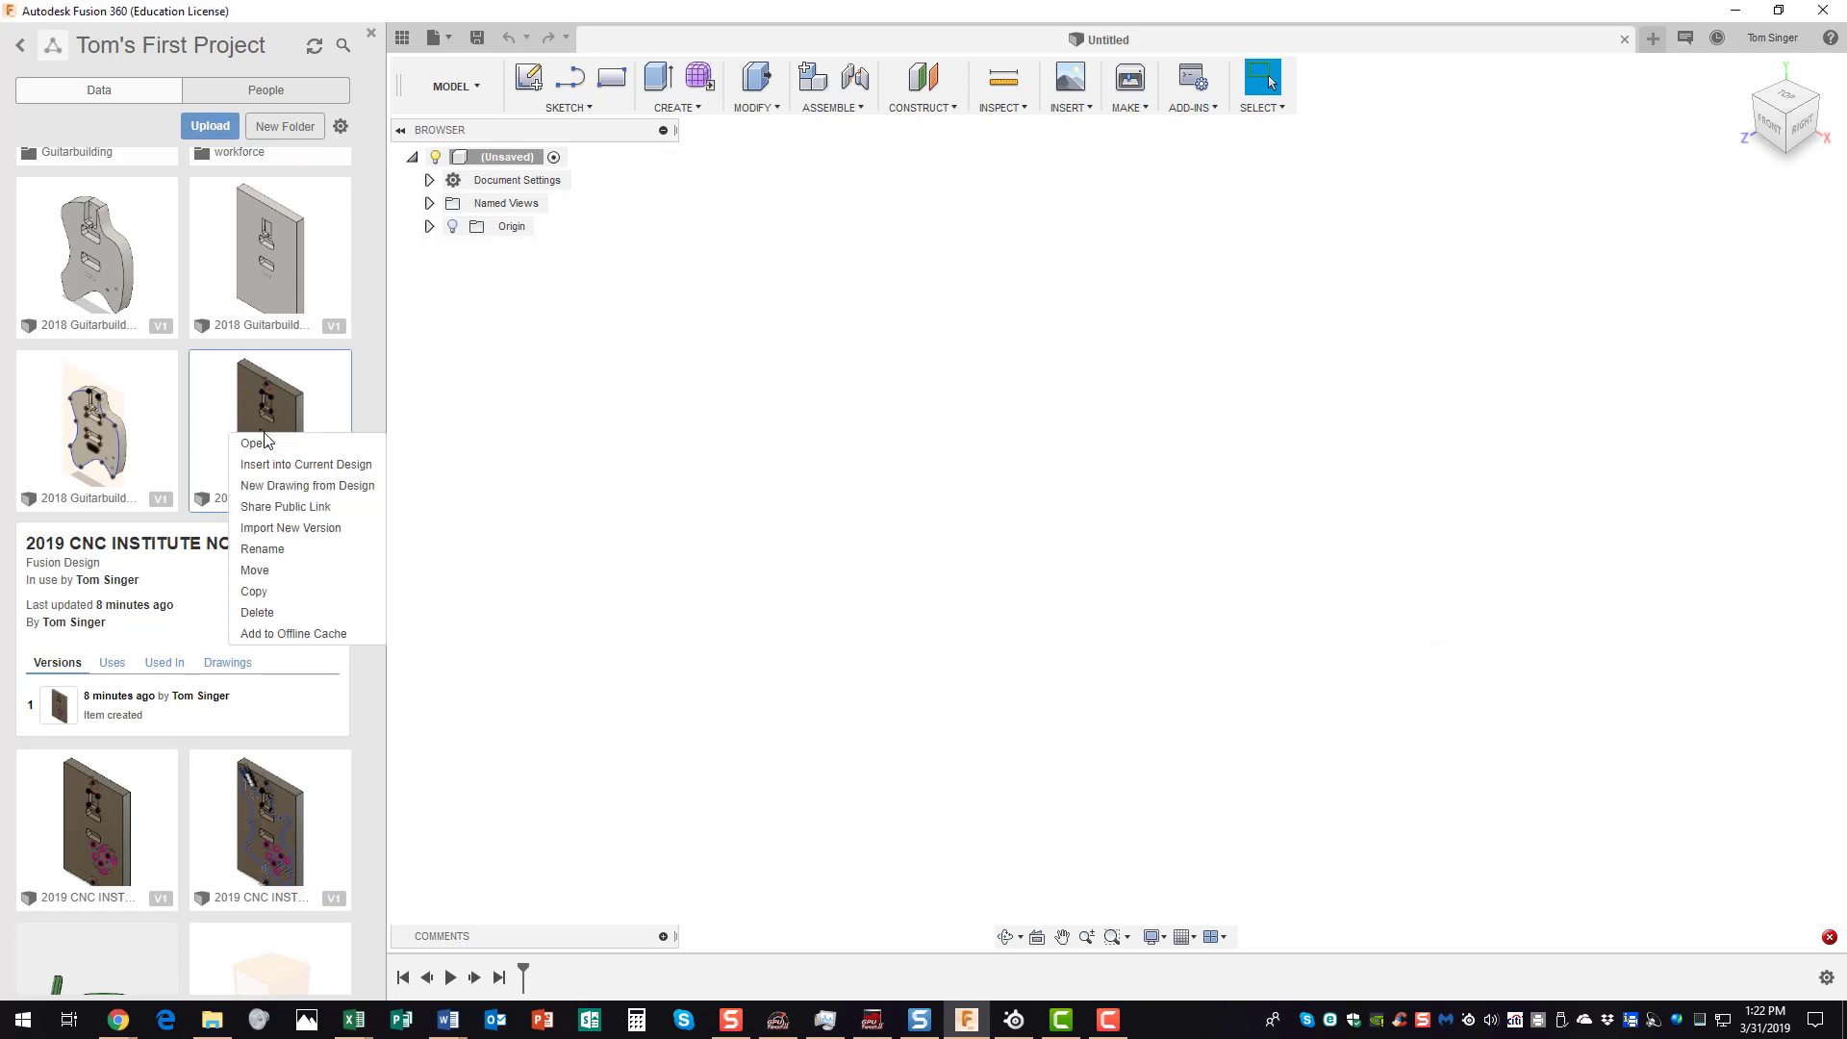
left_click(756, 408)
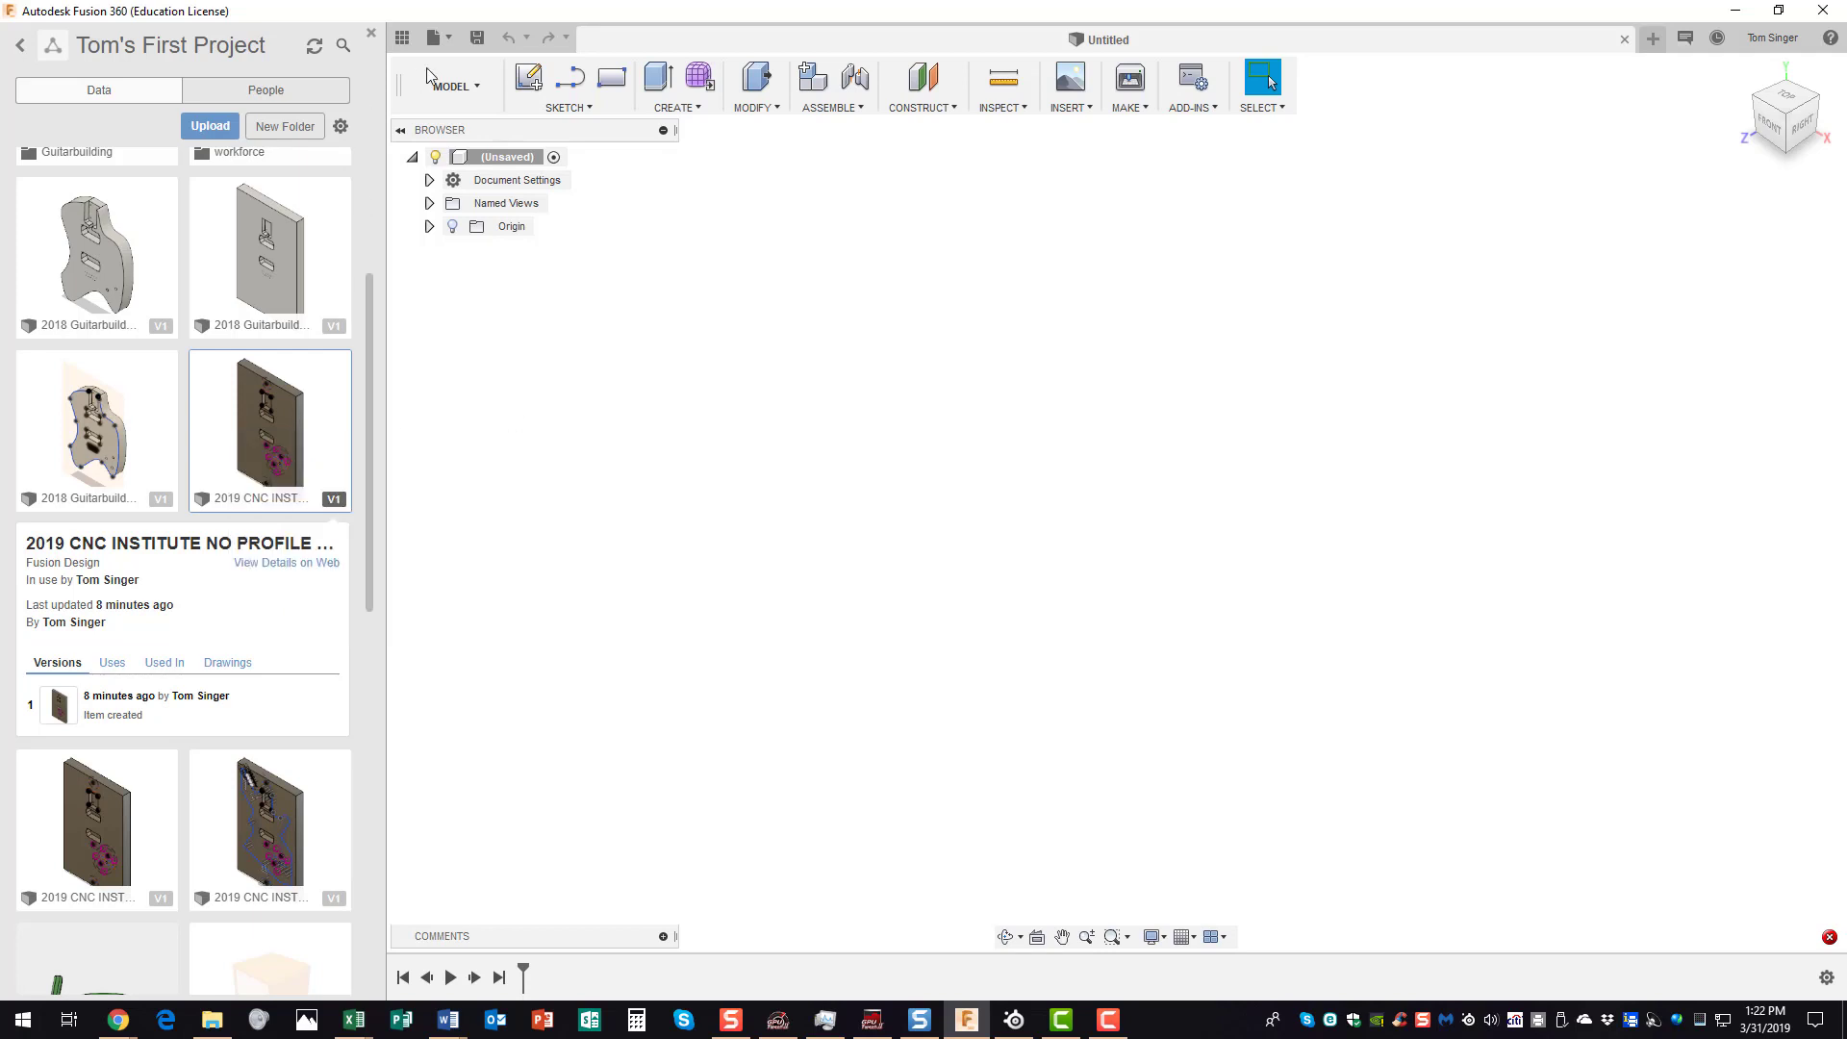
- Save the untitled design as 'Sample Test of new model body spread'
left_click(480, 39)
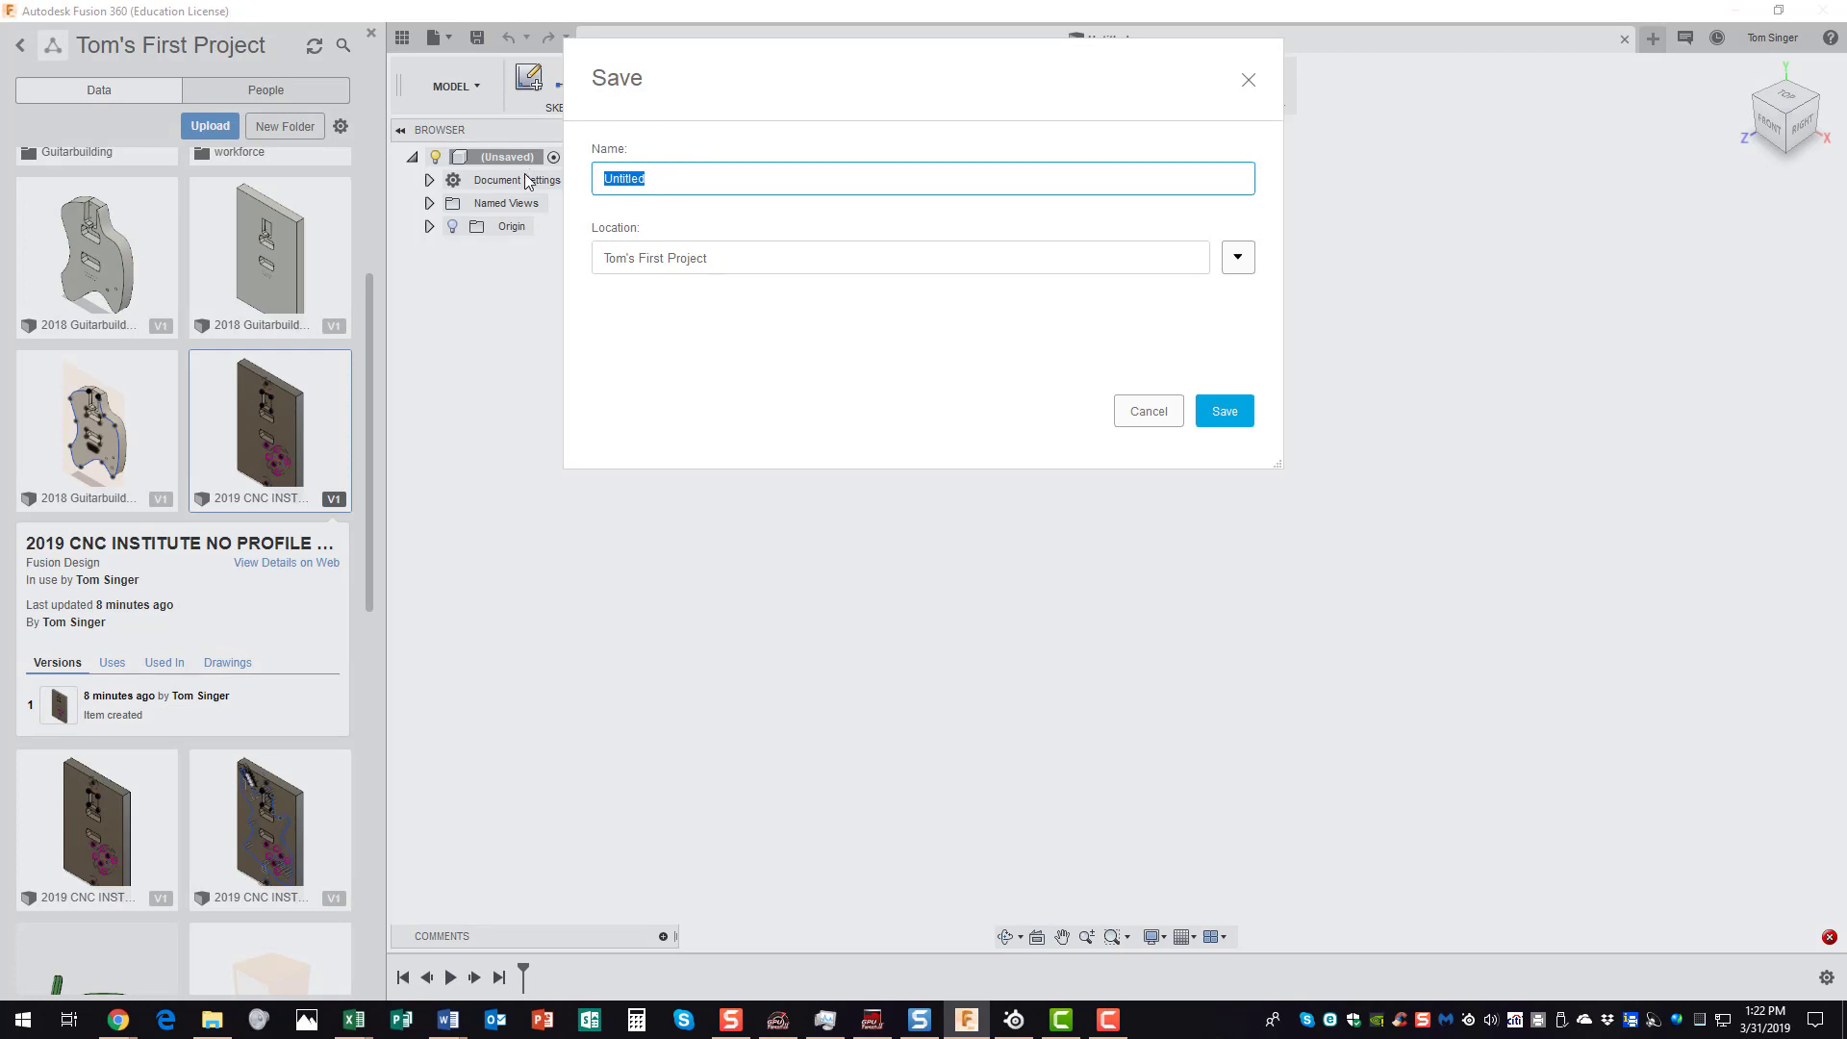
type("Sample Test of new model body spread")
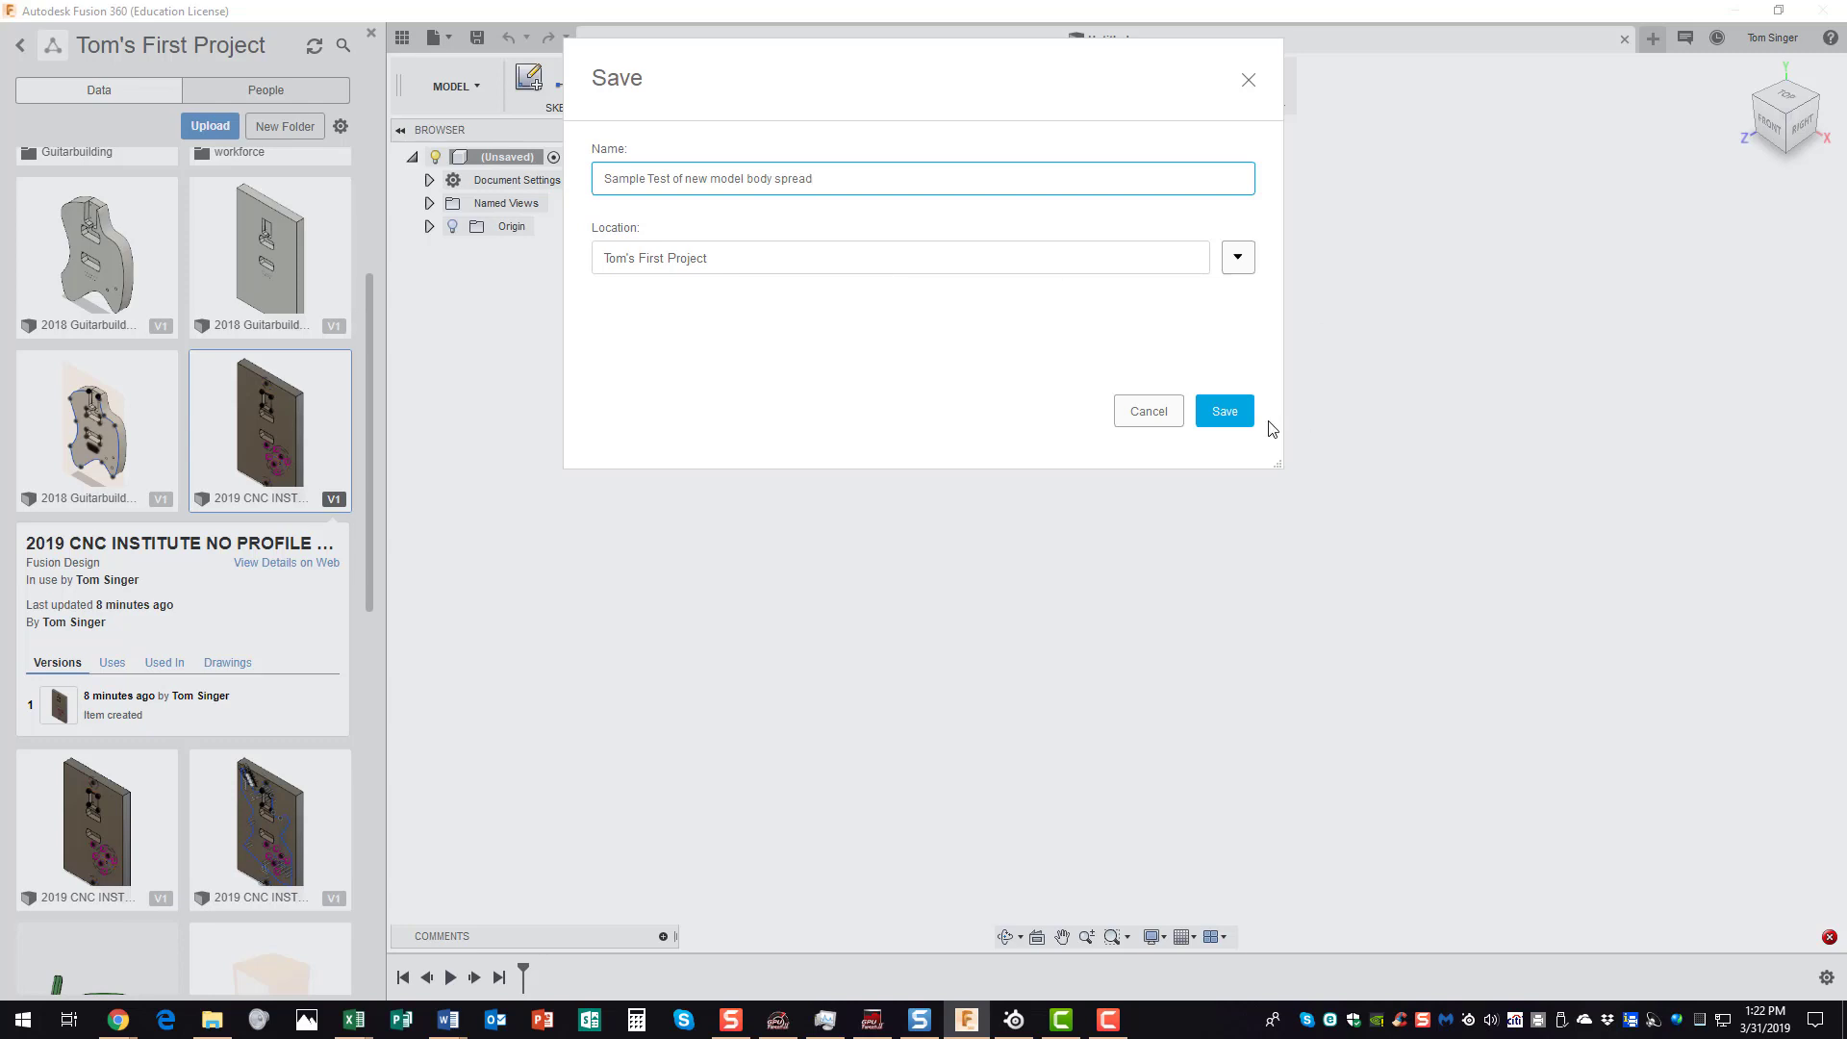
left_click(1228, 412)
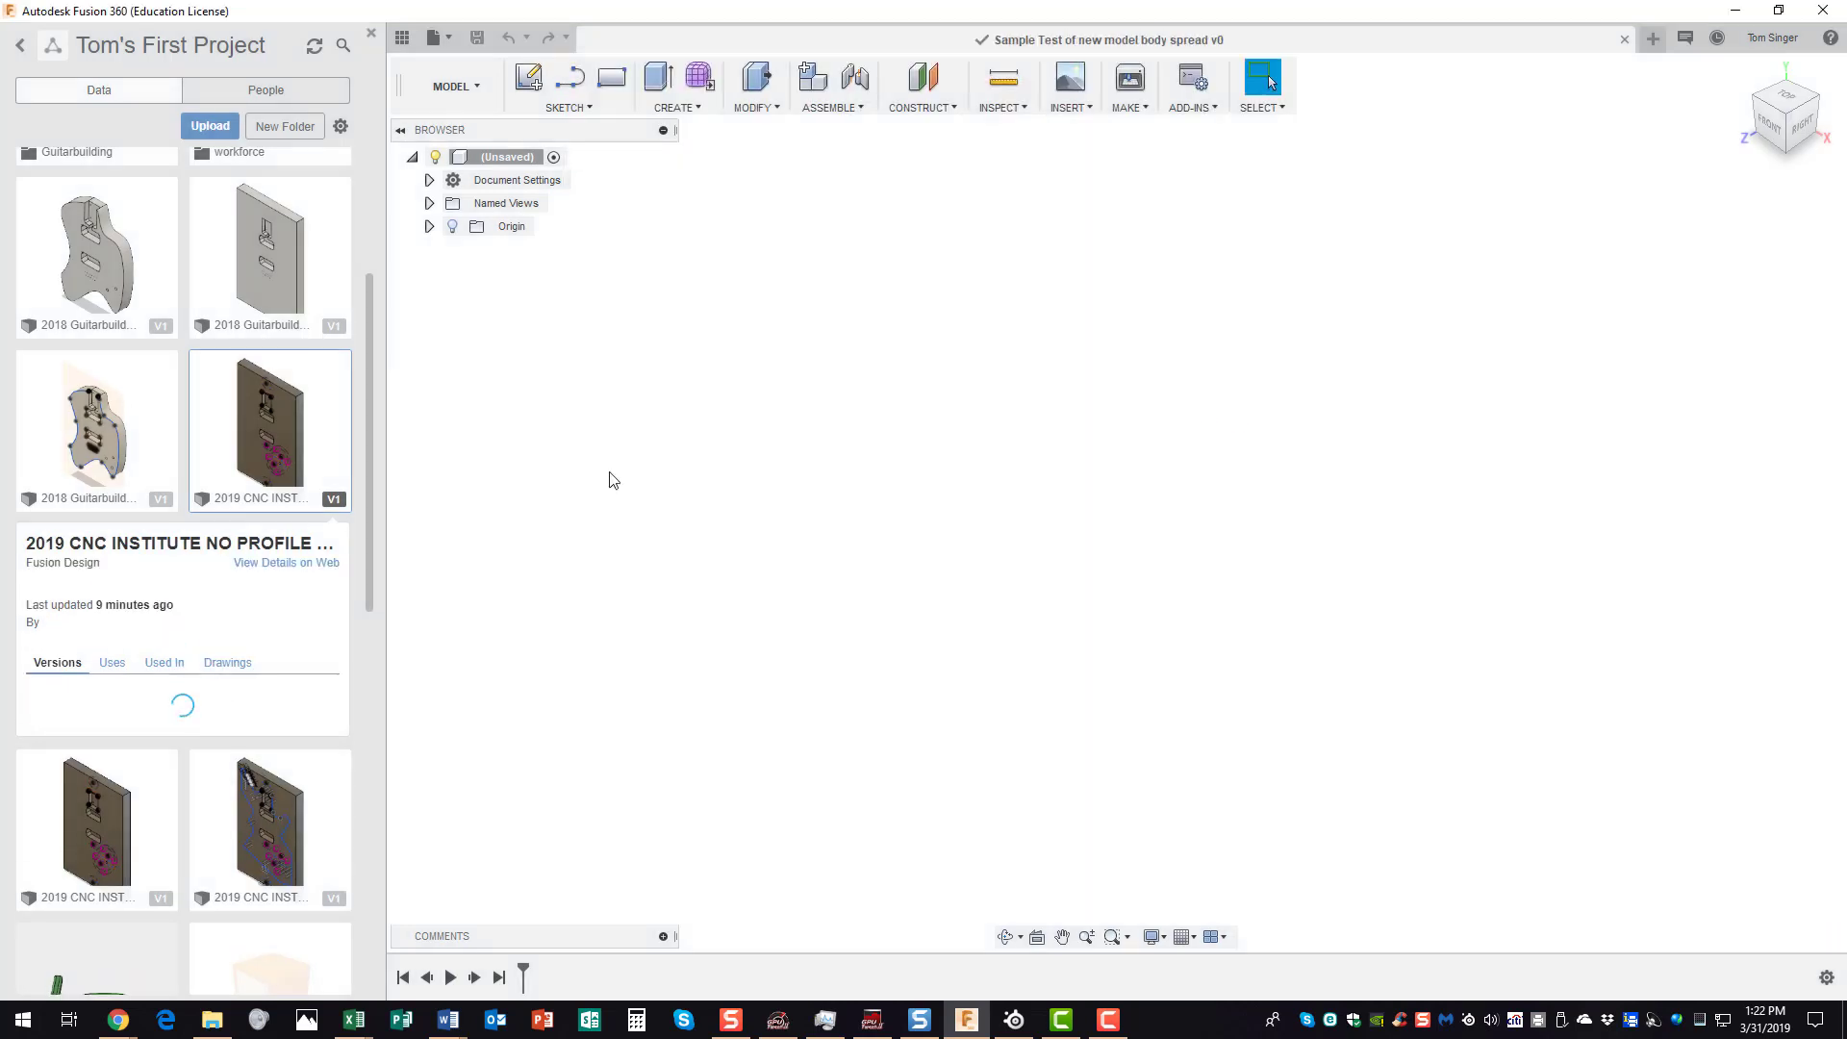
- Drag the 2019 CNC INSTITUTE NO PROFILE design onto the canvas and accept its placement
left_click_drag(322, 434, 1052, 432)
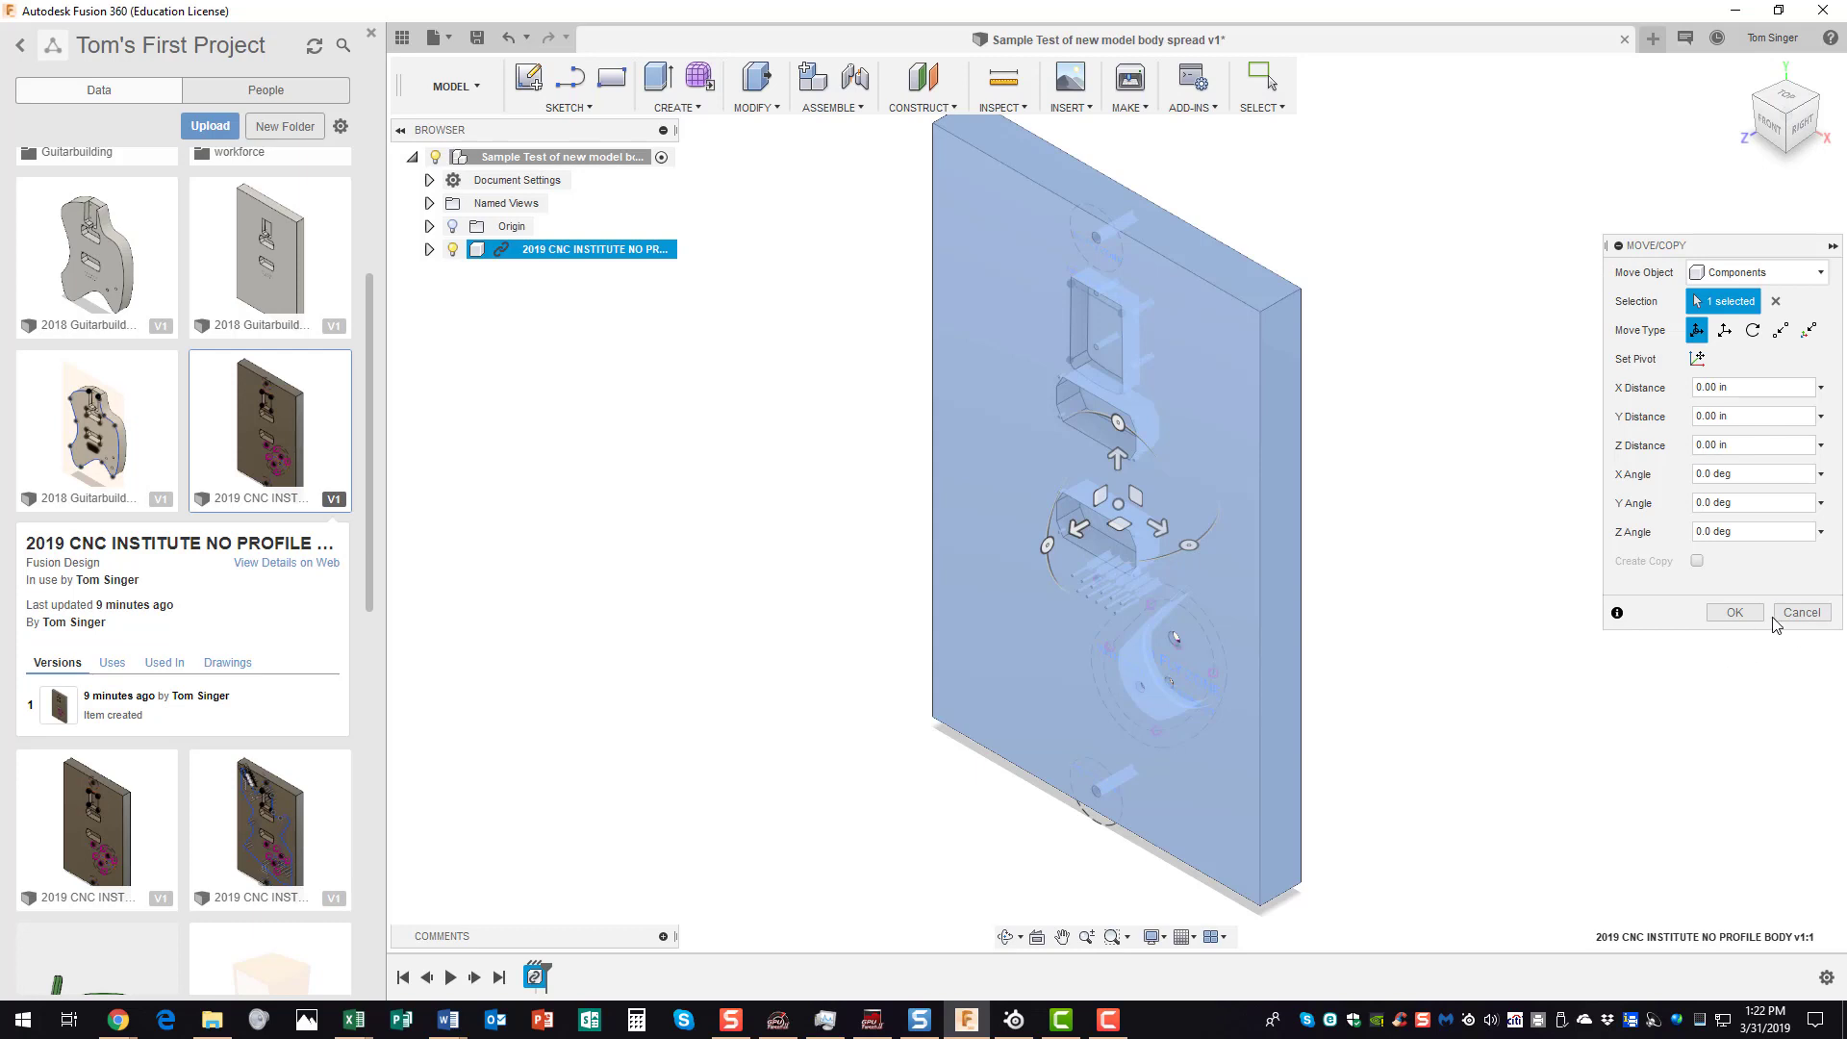
left_click(1737, 616)
left_click(1744, 623)
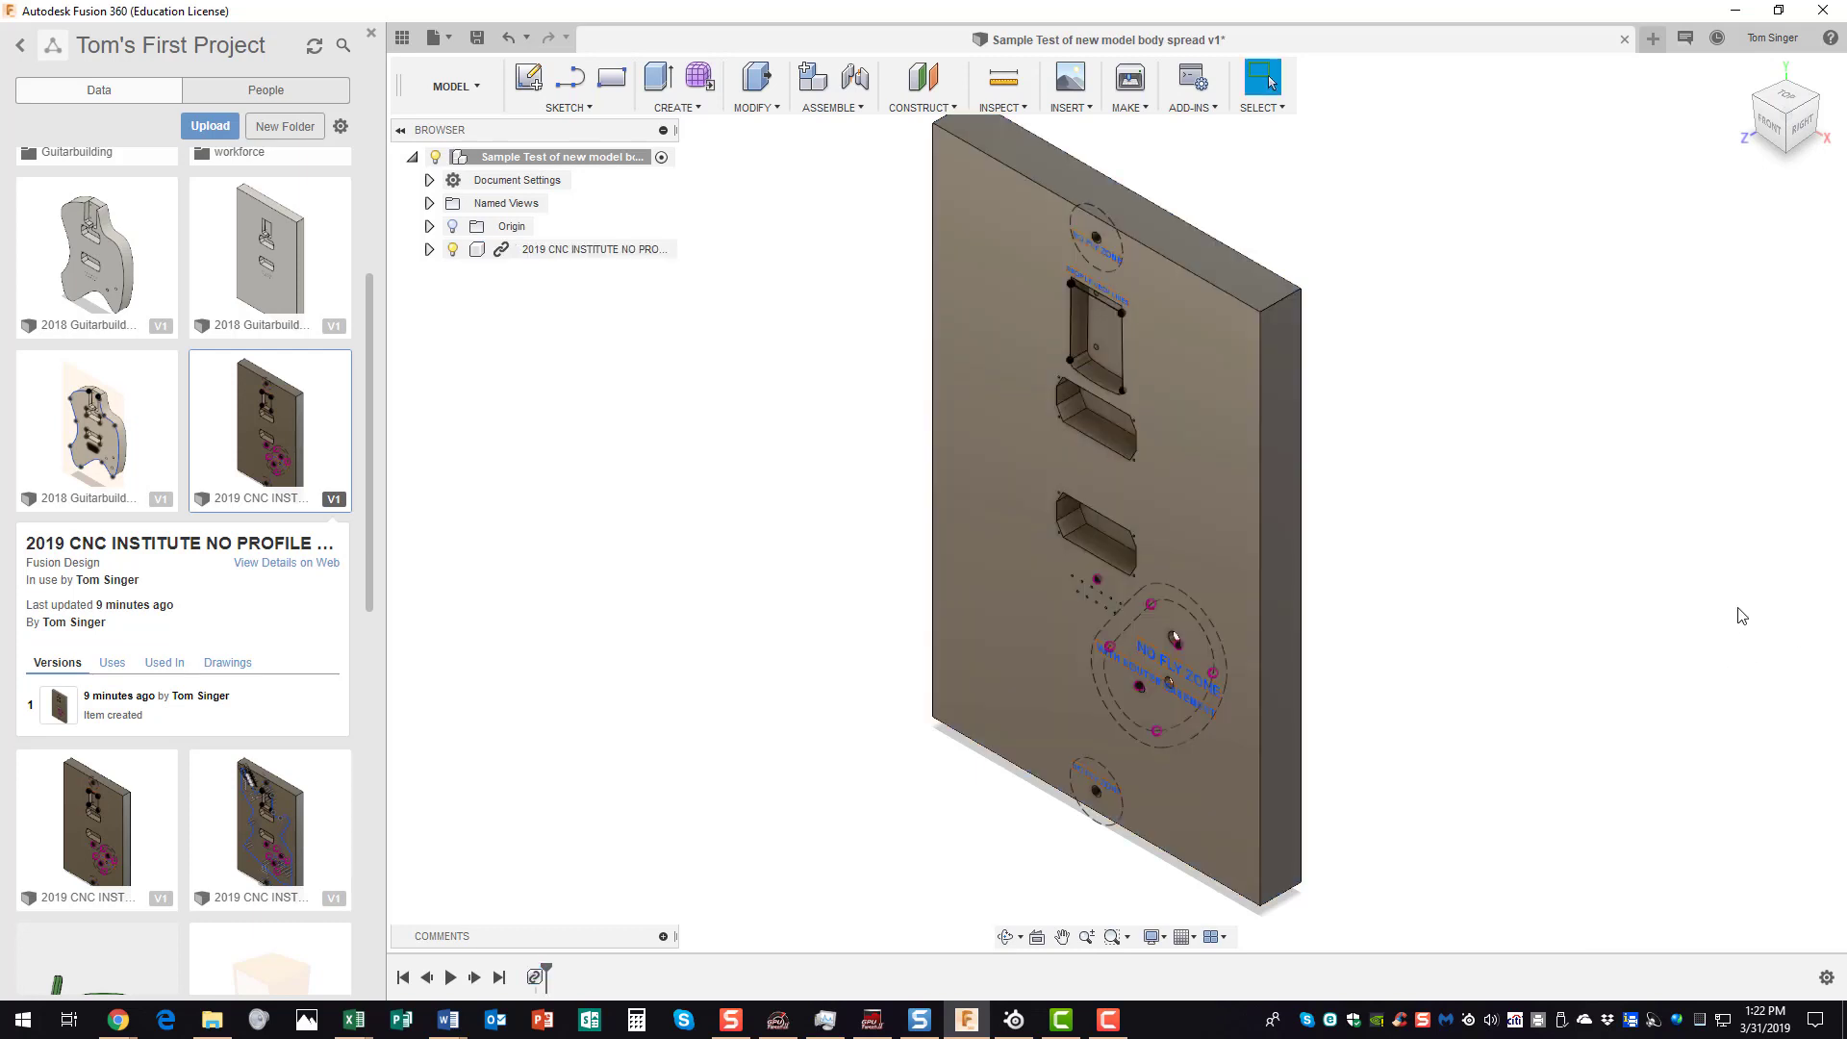
- Switch to the FRONT view and zoom in on the body face
left_click(1770, 125)
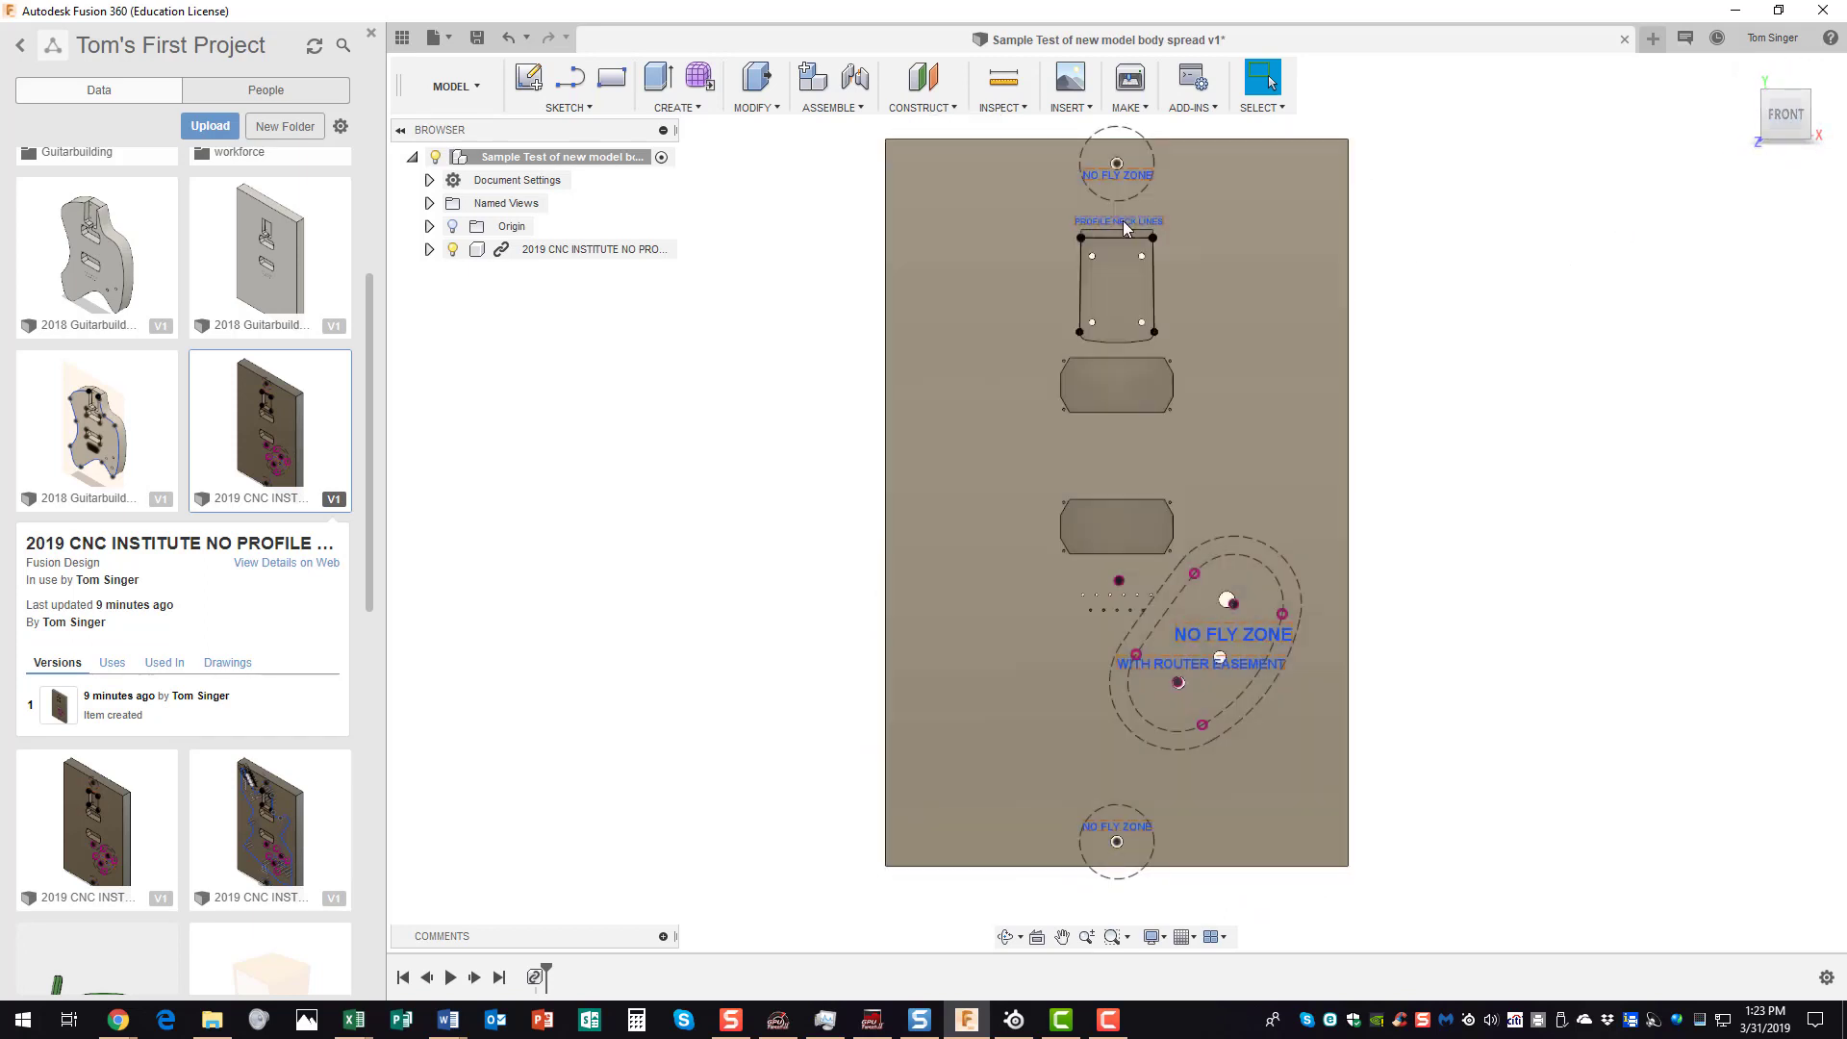
scroll(1083, 194, "up", 2)
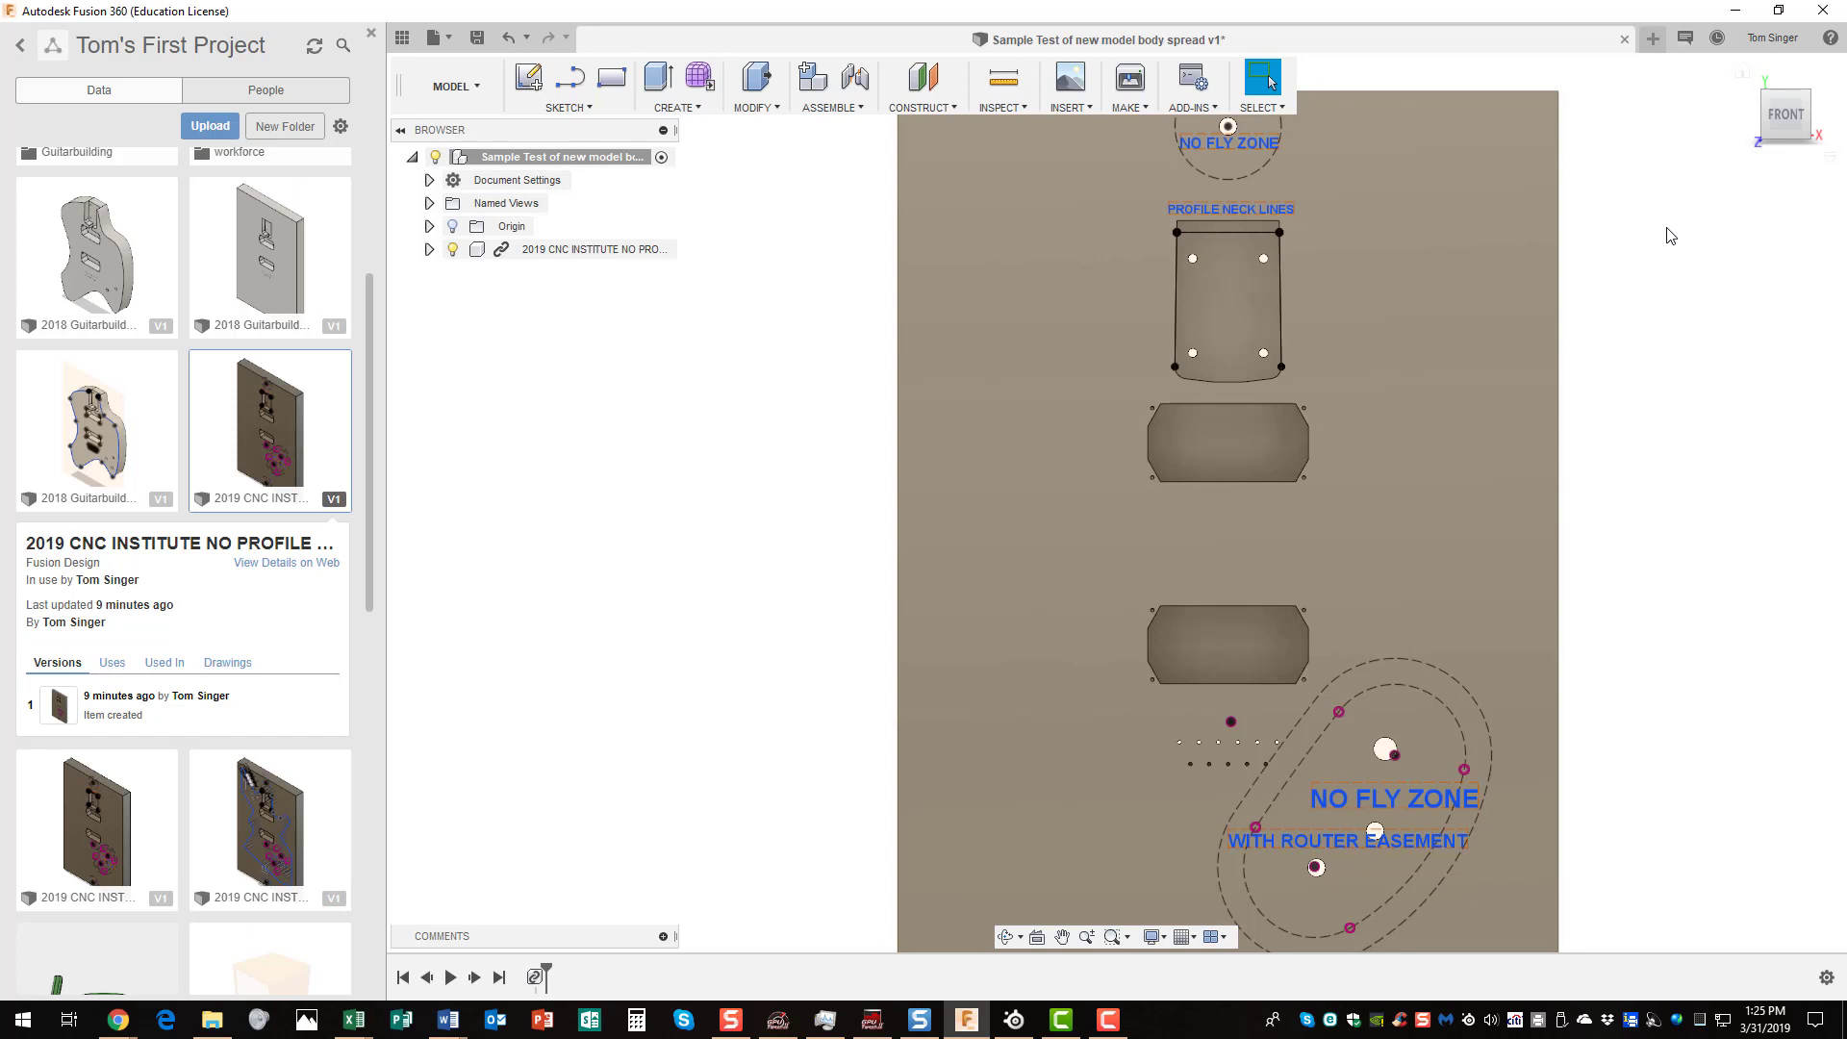
left_click(1808, 94)
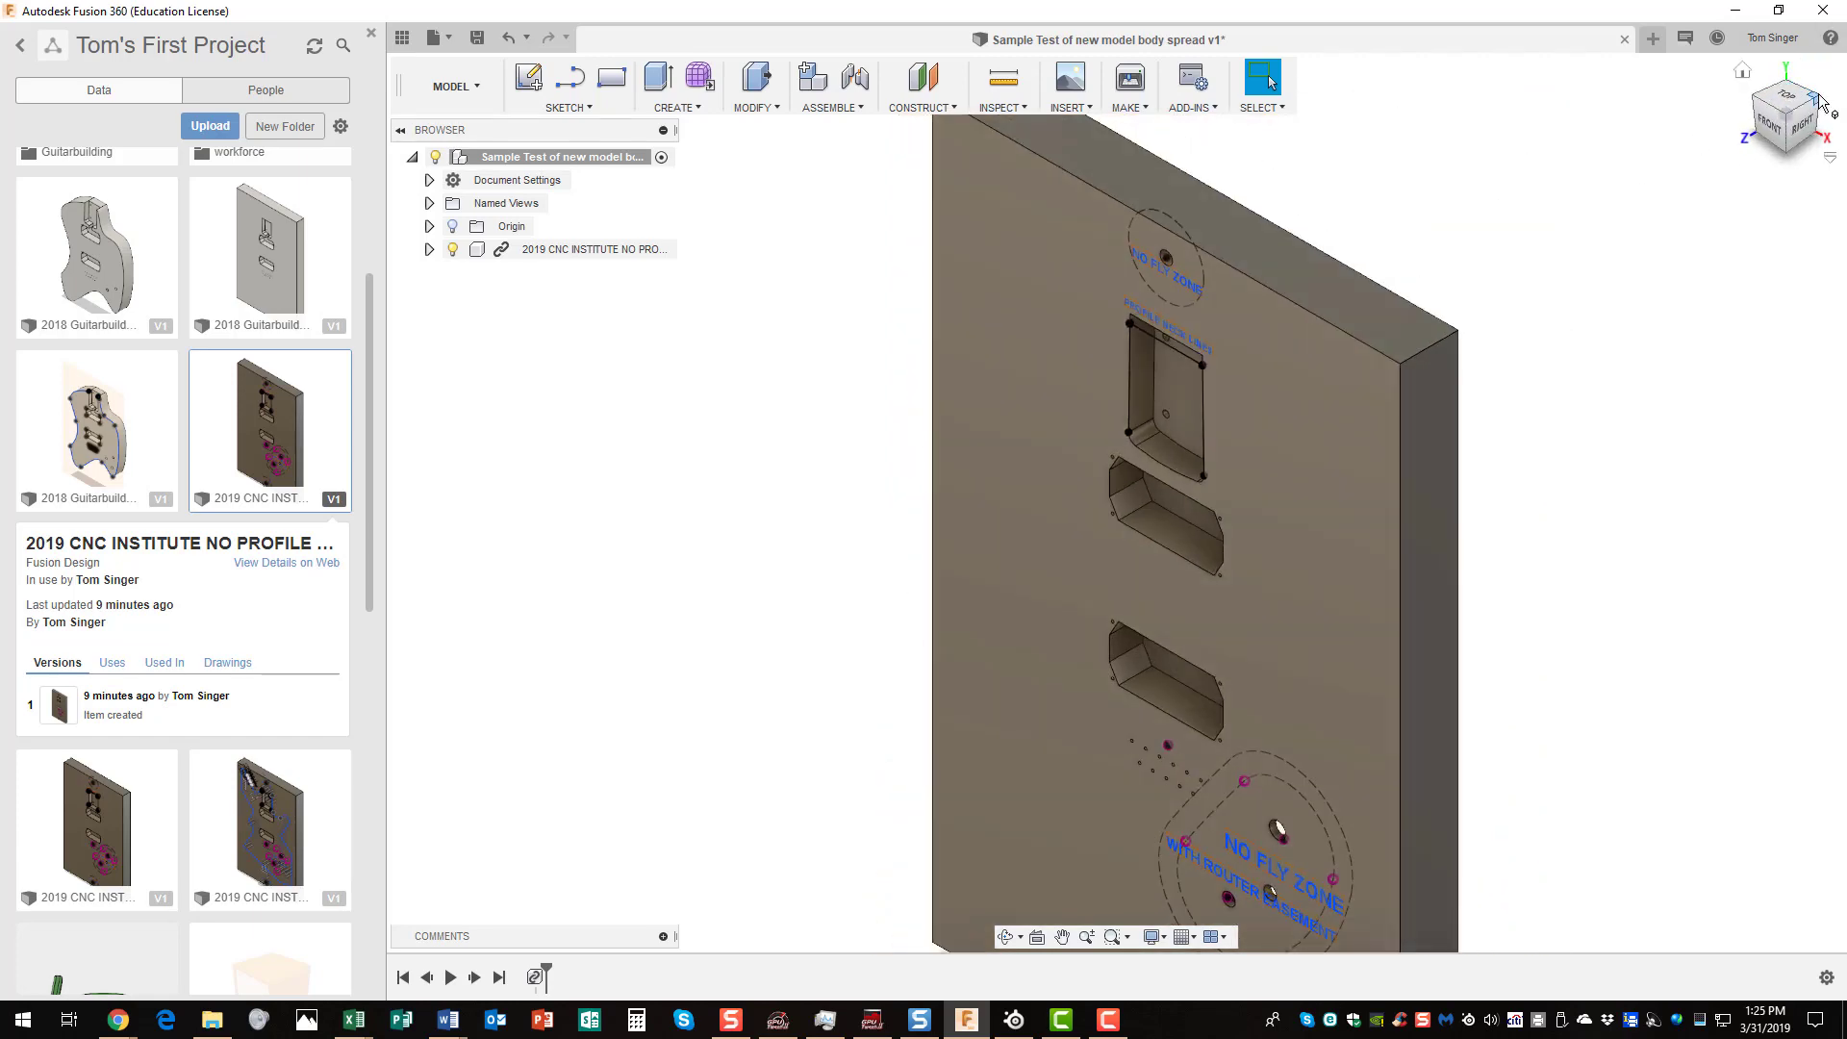
left_click_drag(1819, 95, 1799, 107)
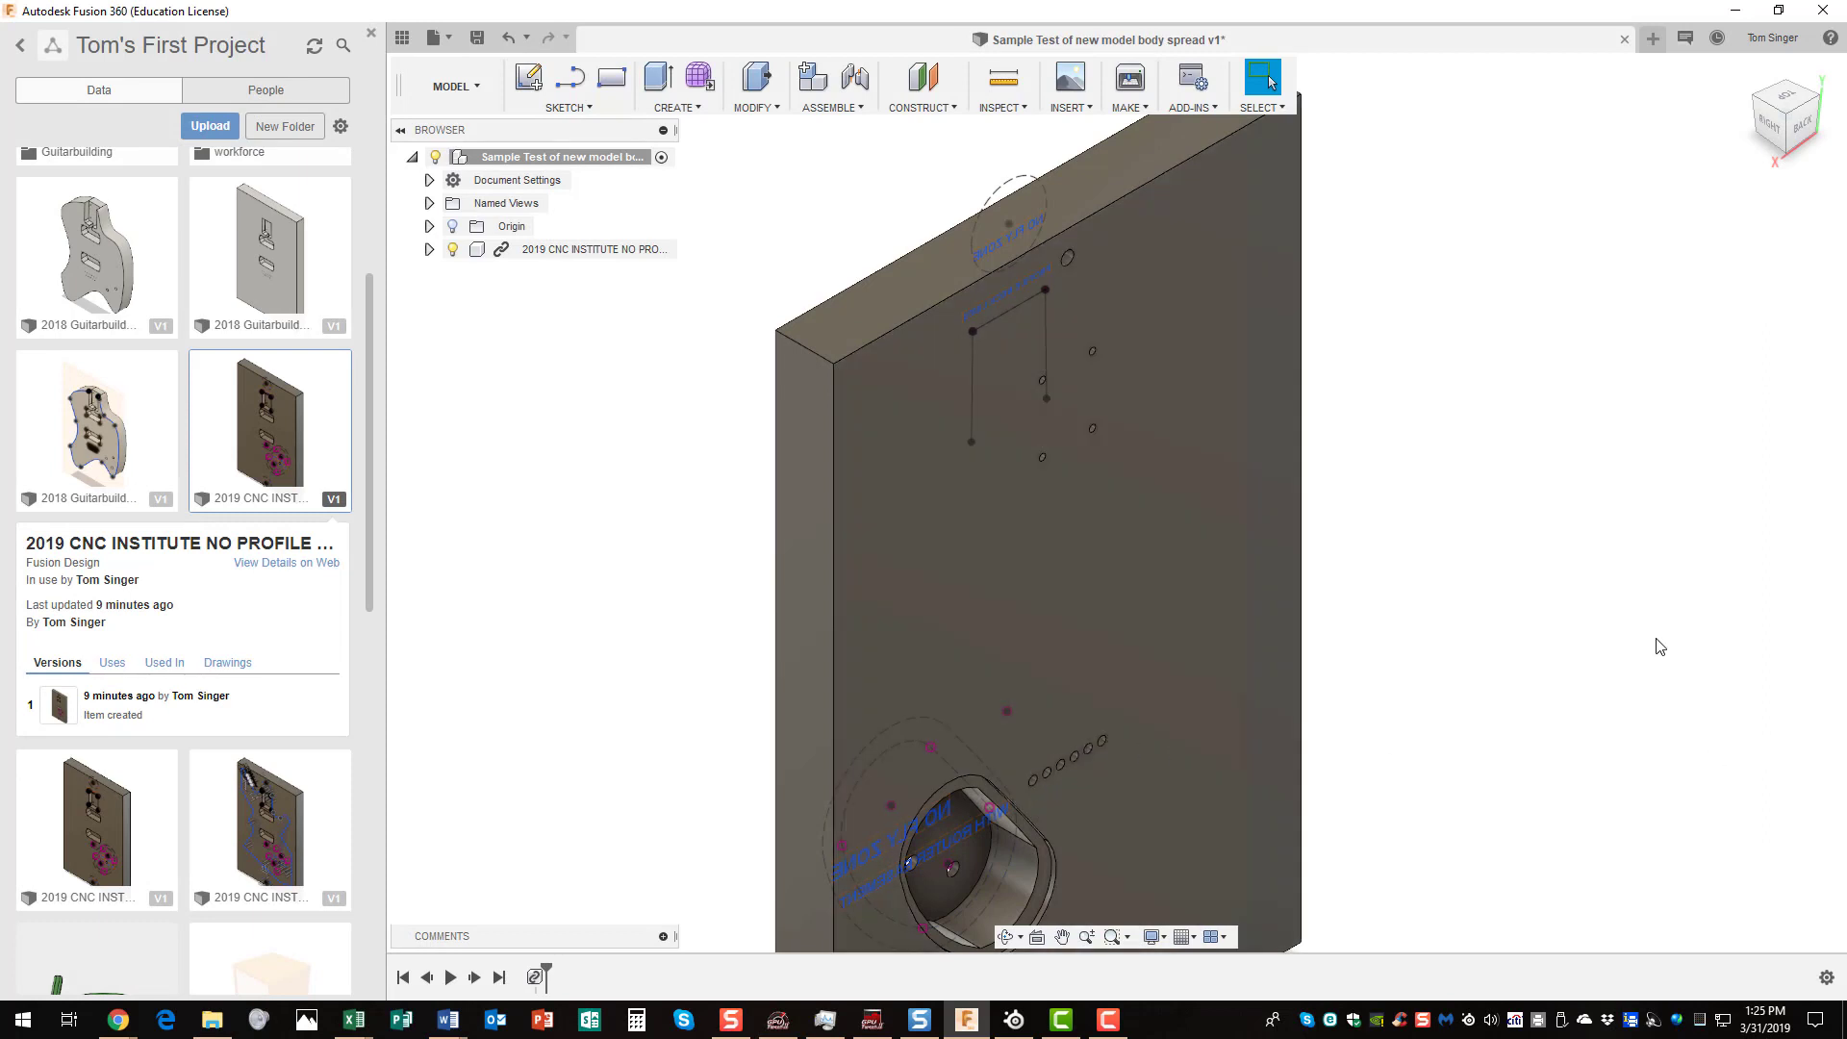
left_click(1742, 71)
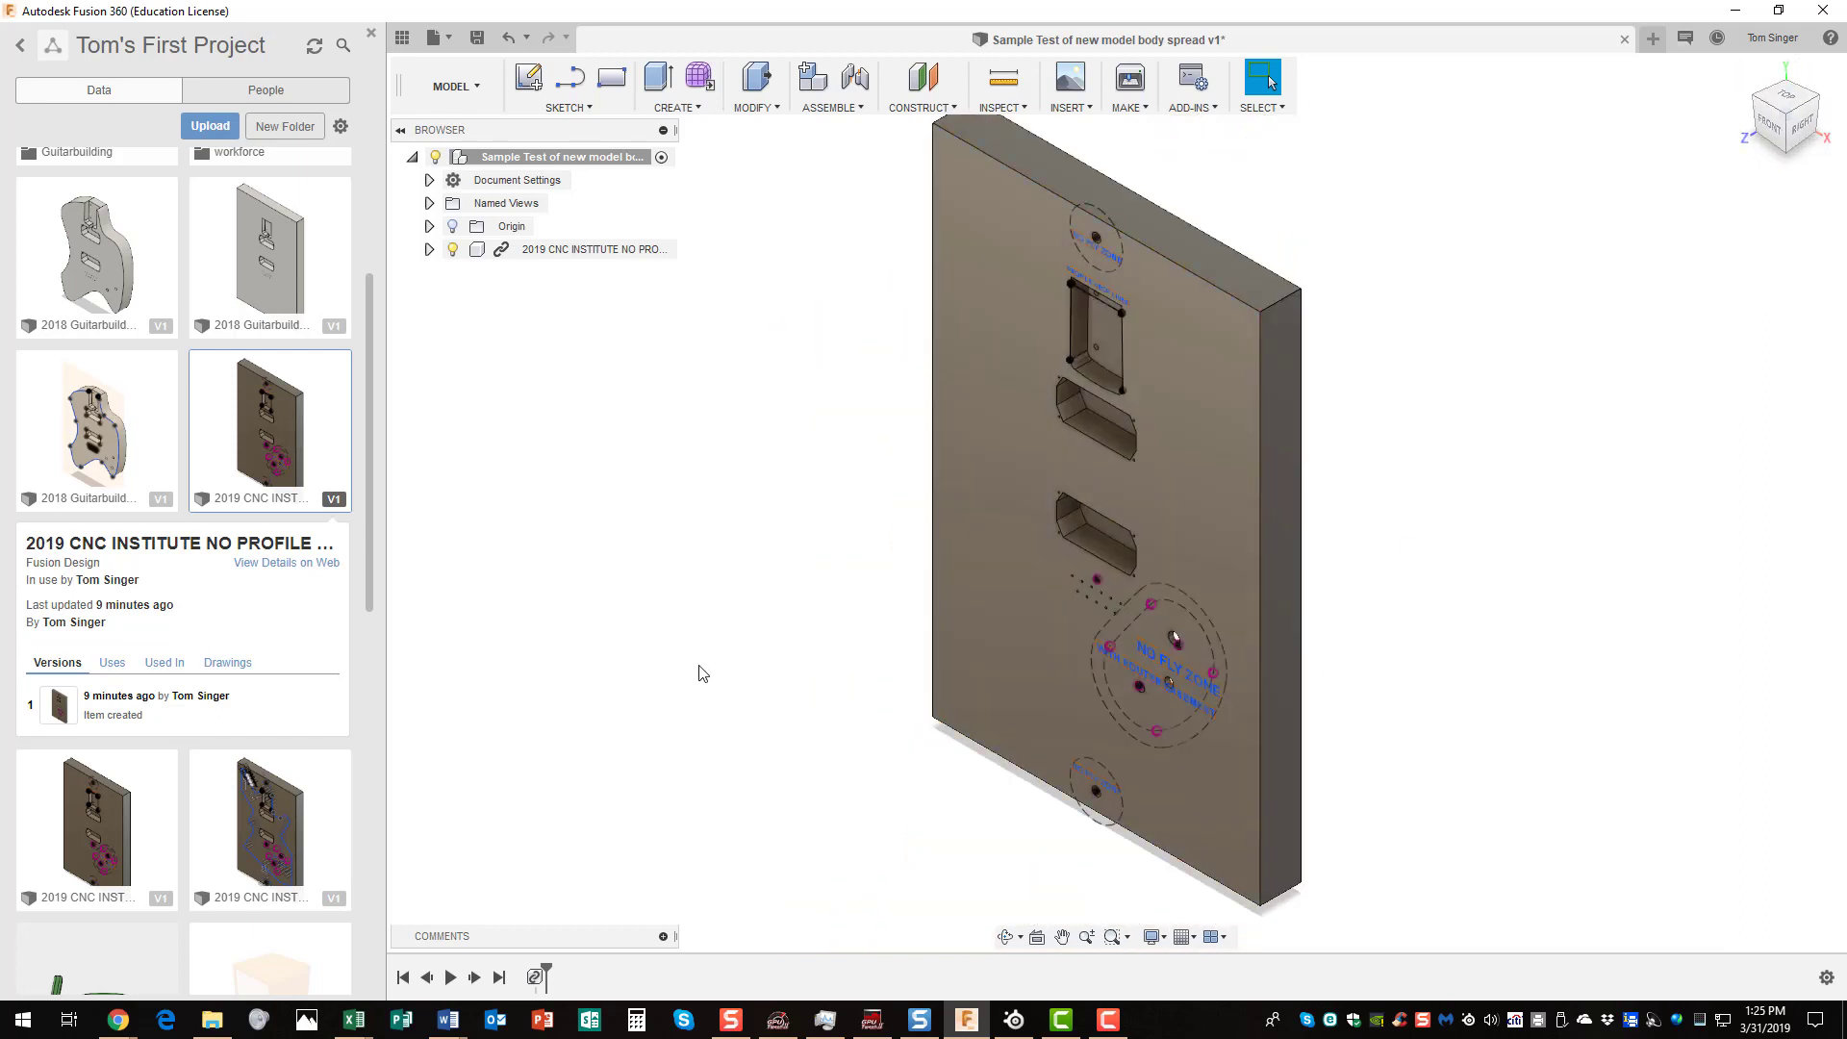
scroll(705, 660, "up", 3)
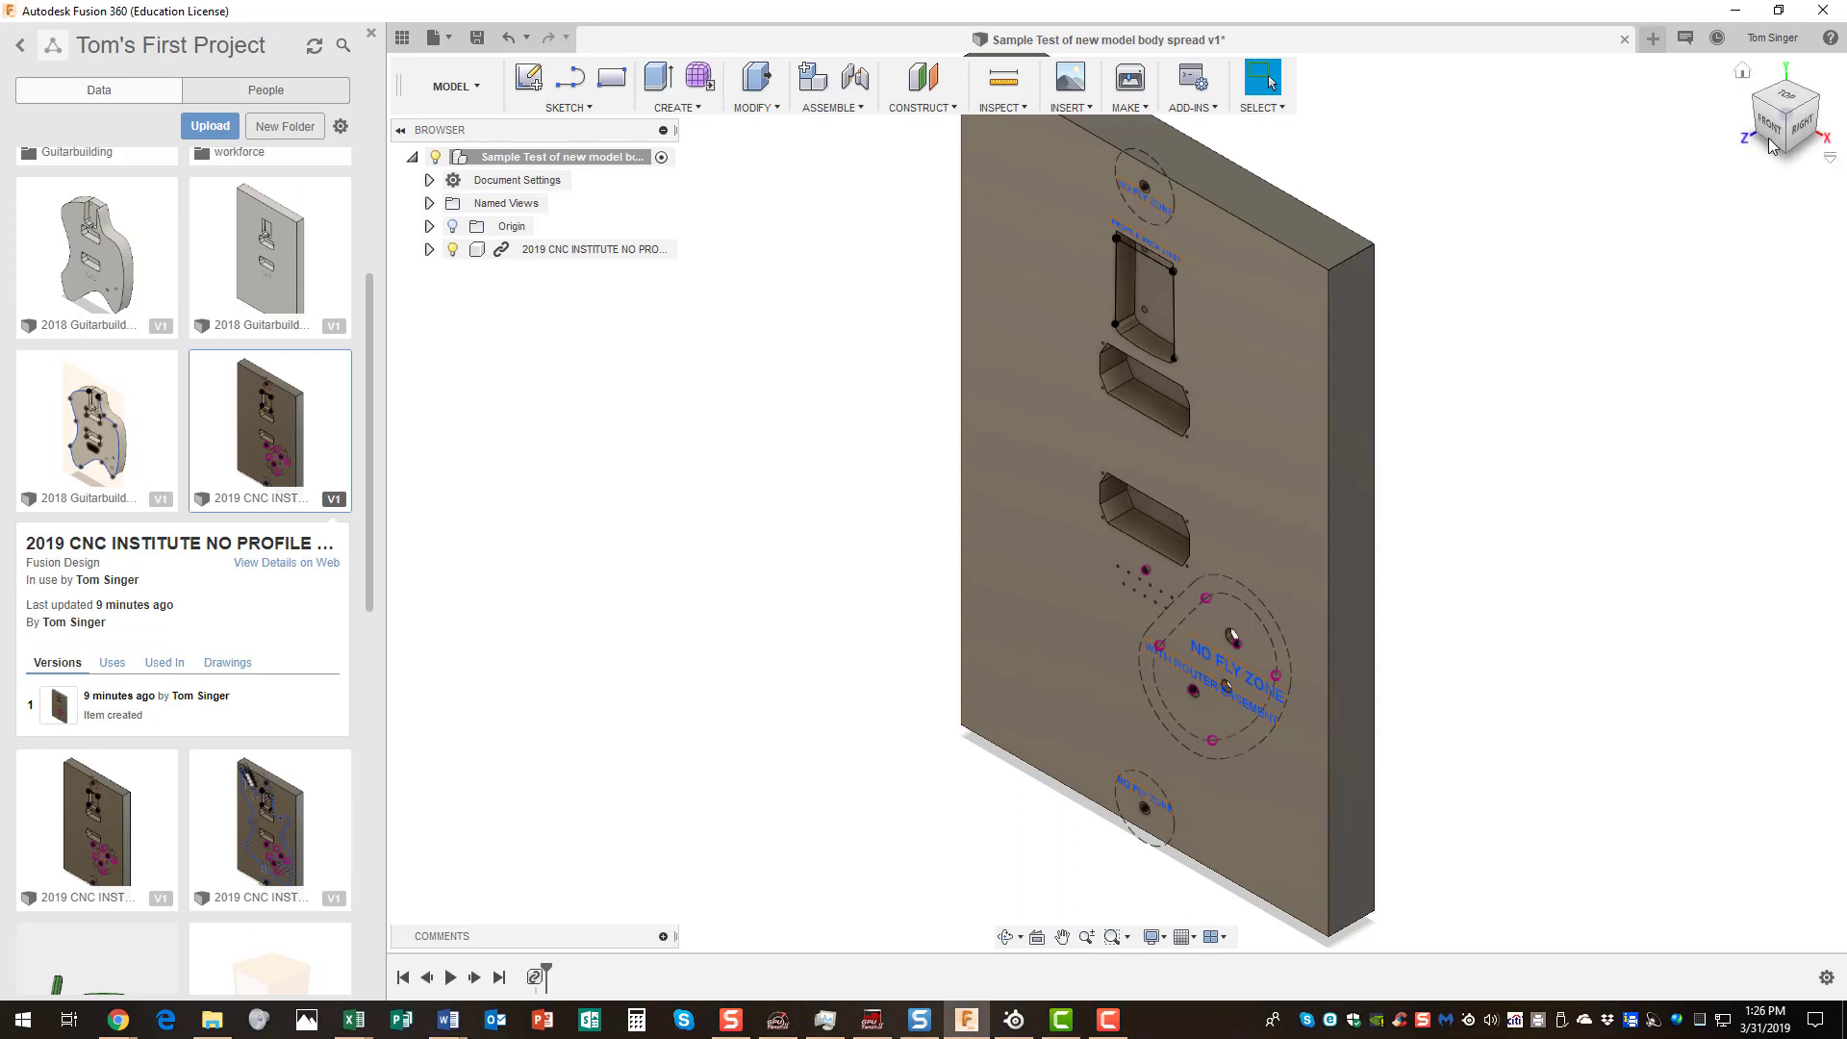
left_click(1789, 92)
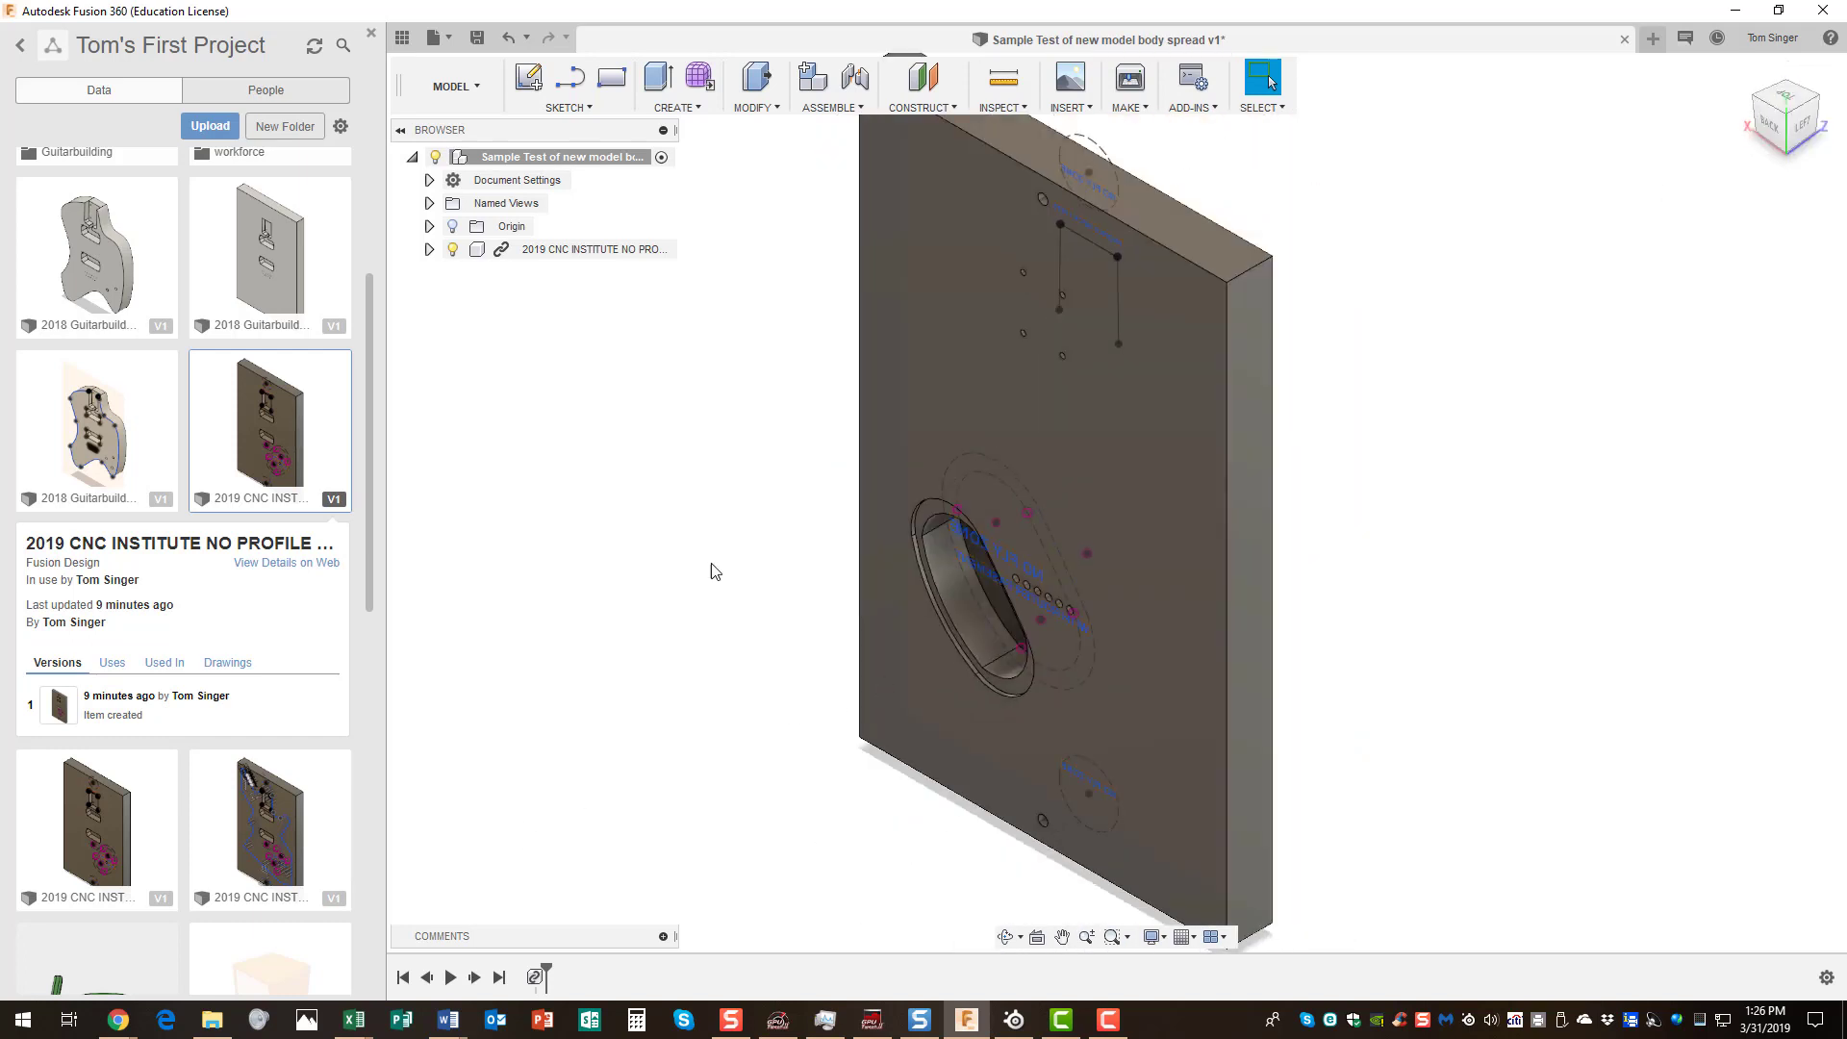
scroll(892, 537, "up", 2)
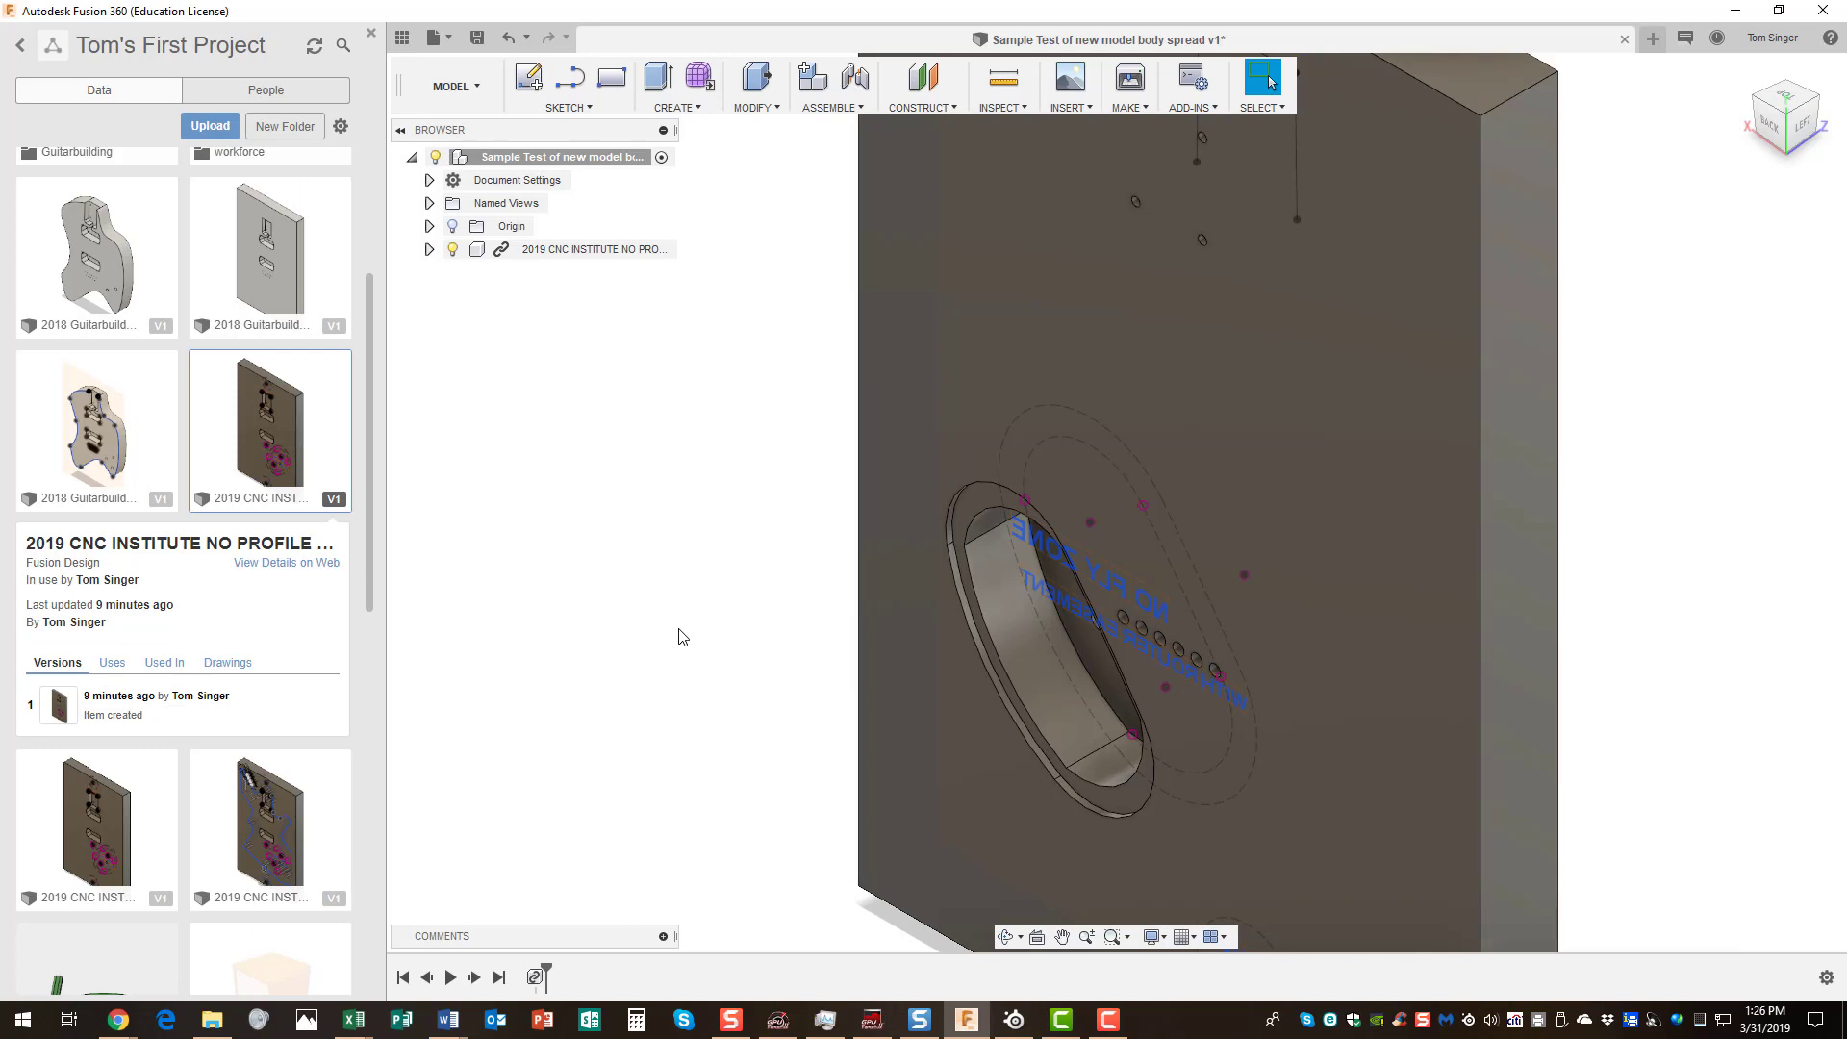
- Return to the home view, expand the CNC component, and review then collapse its Sketches
left_click(1749, 85)
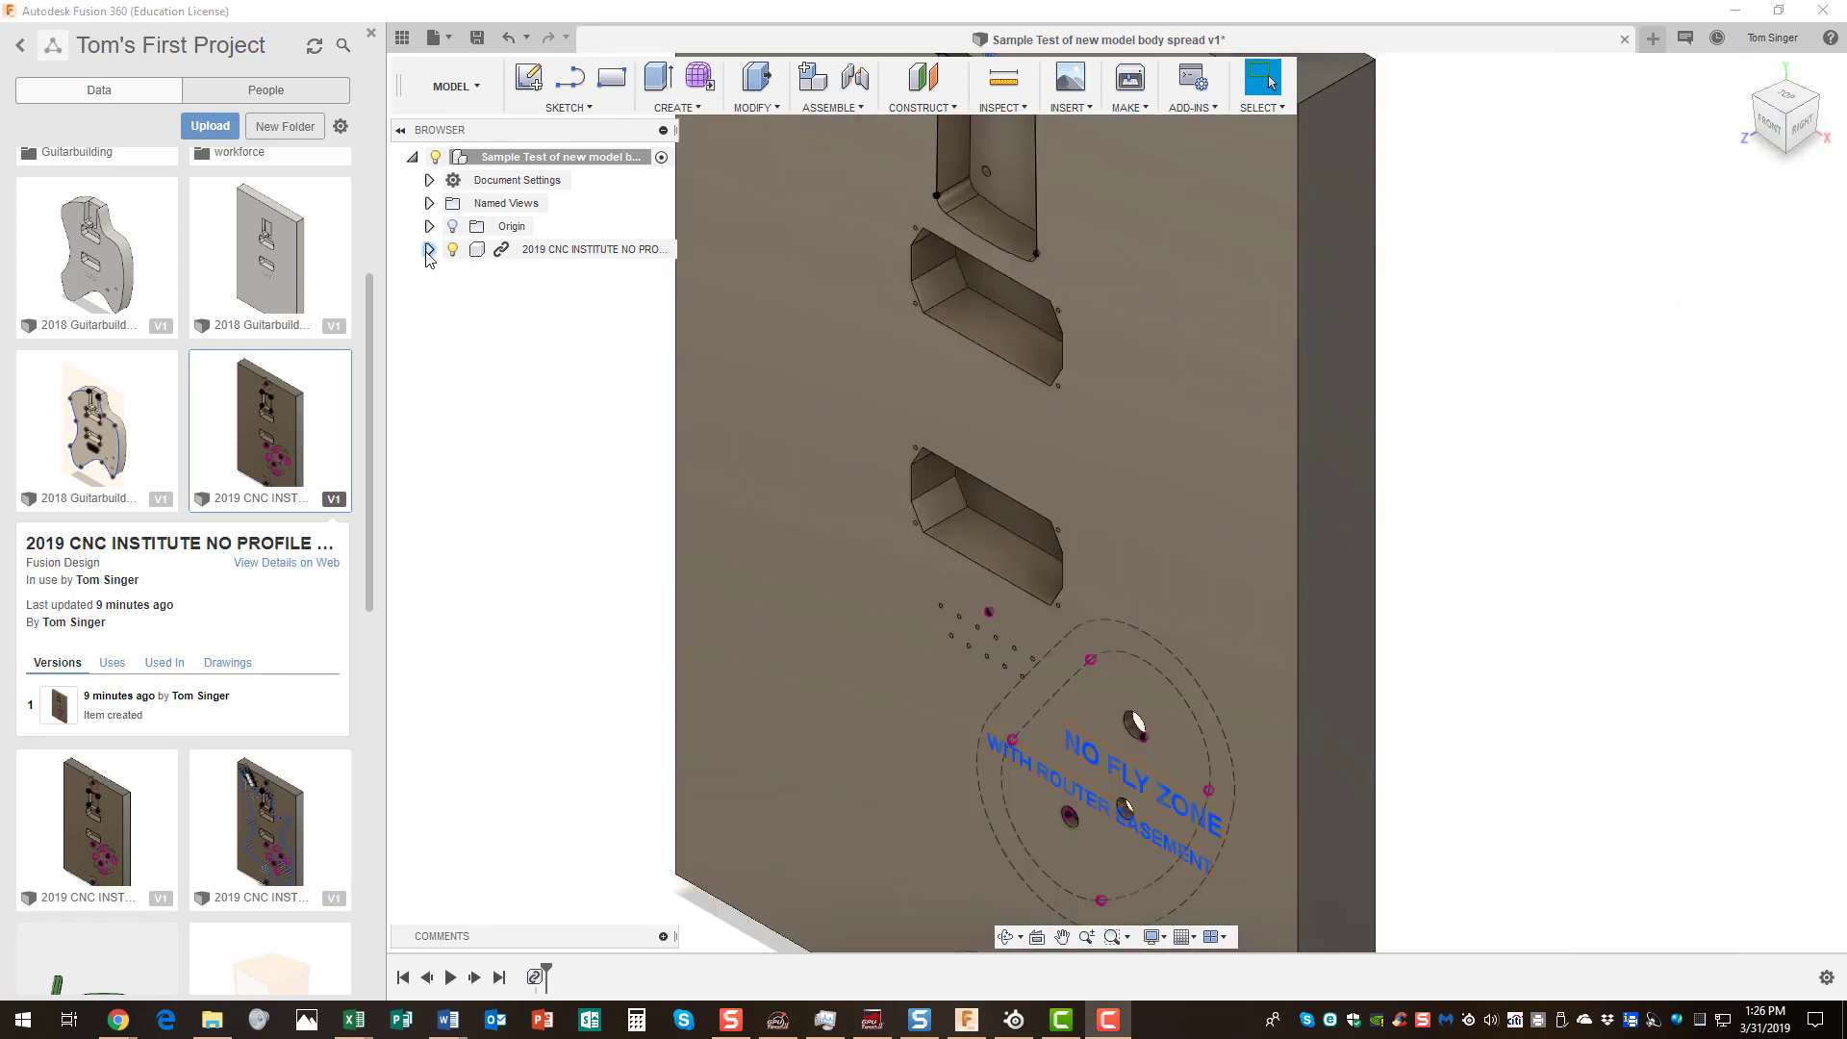
left_click(429, 250)
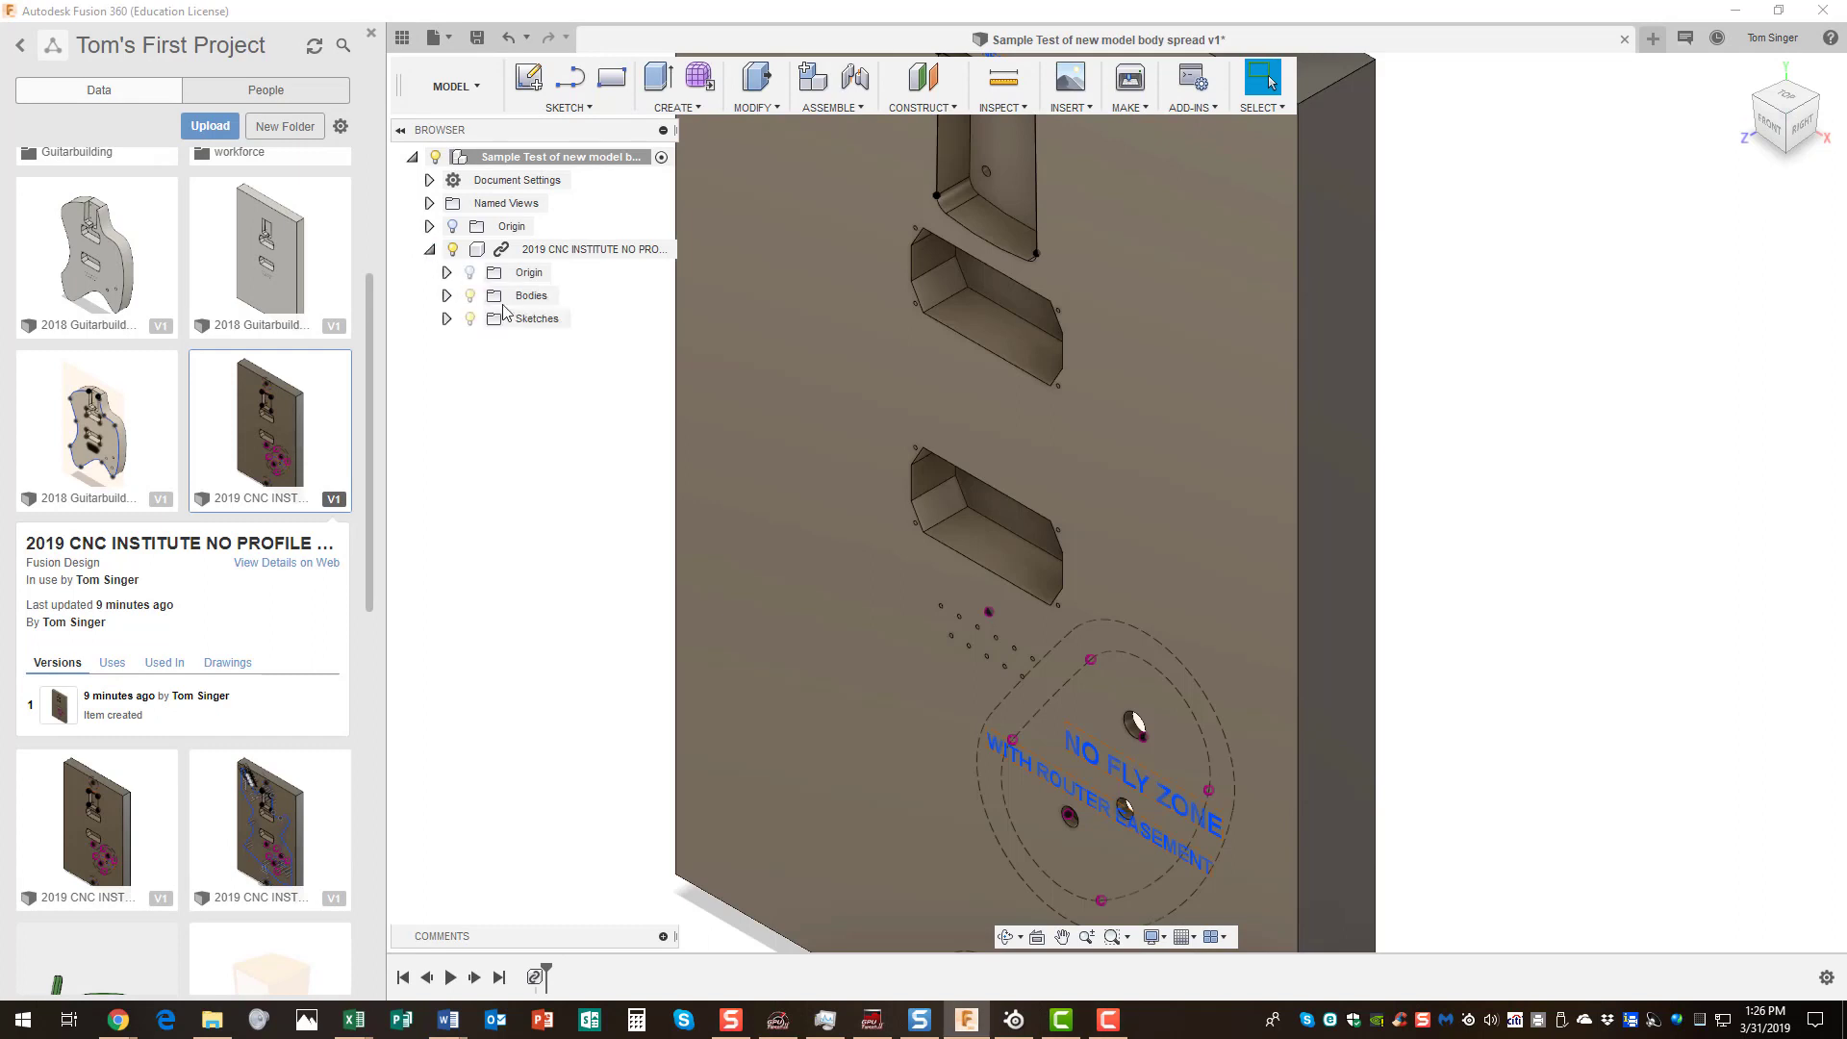
left_click(446, 318)
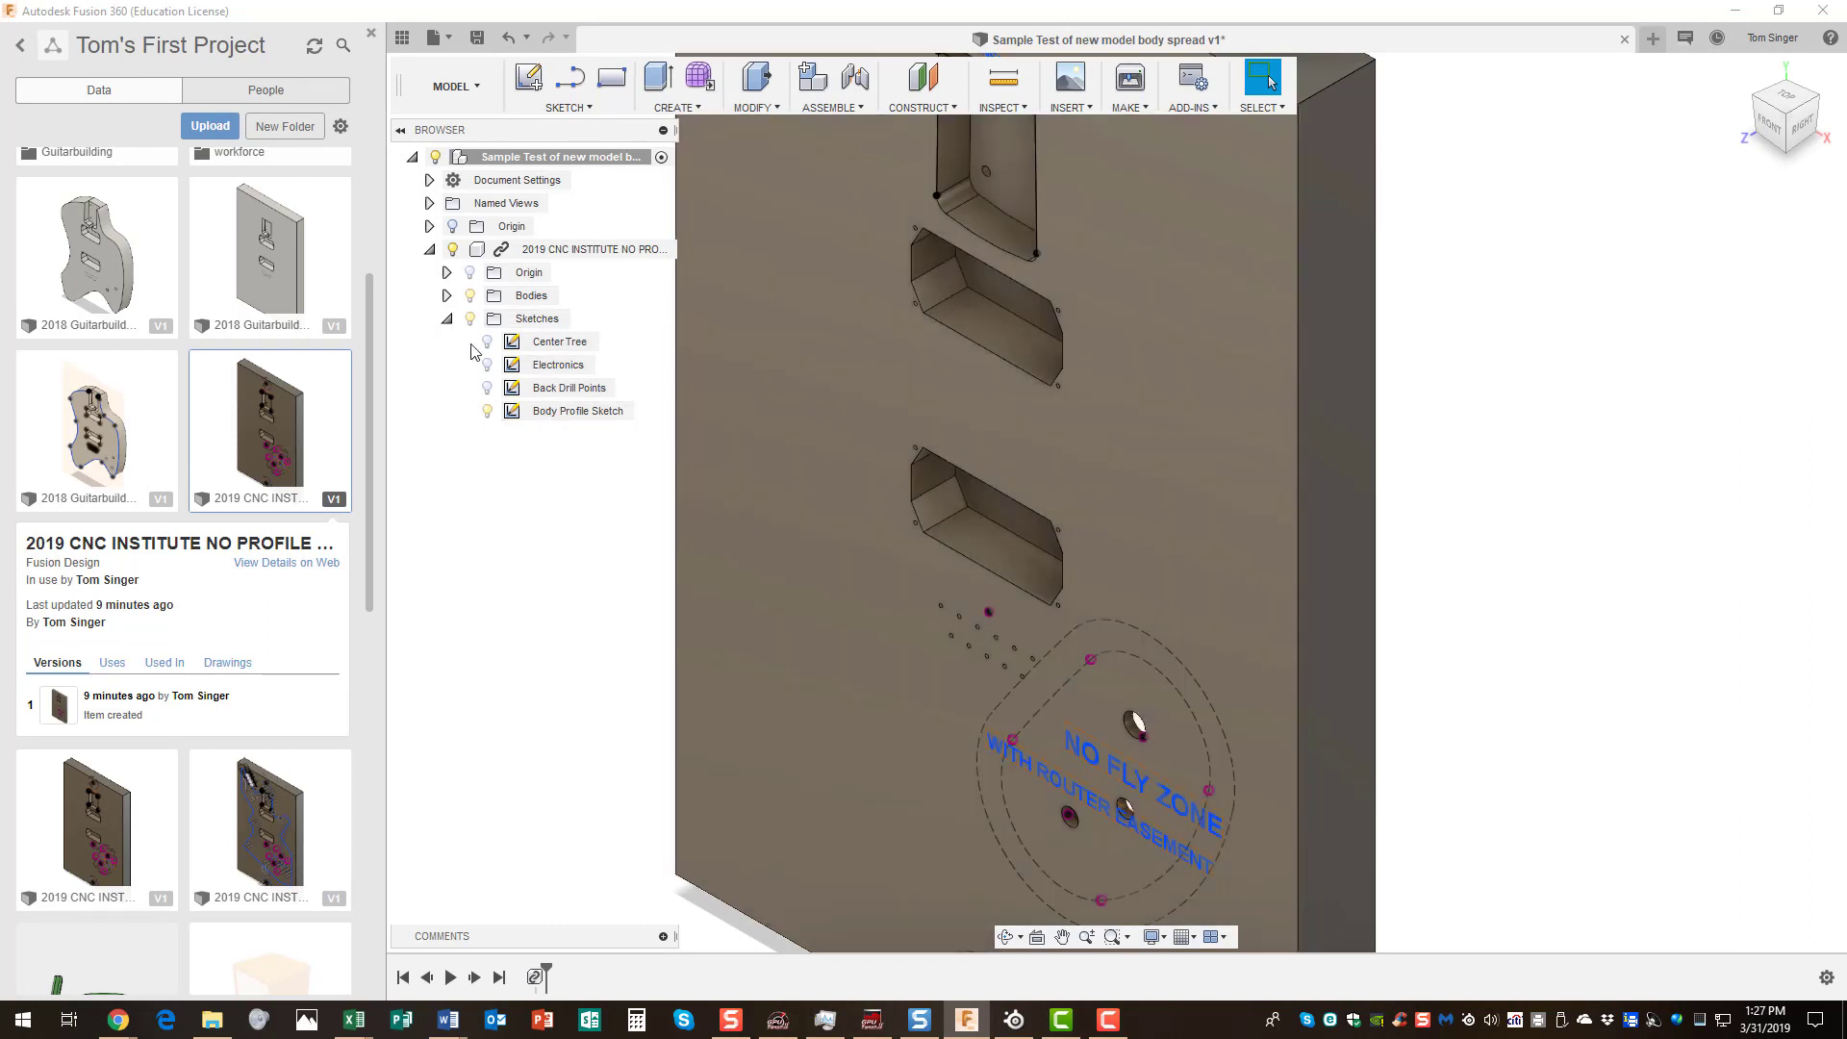
left_click(447, 320)
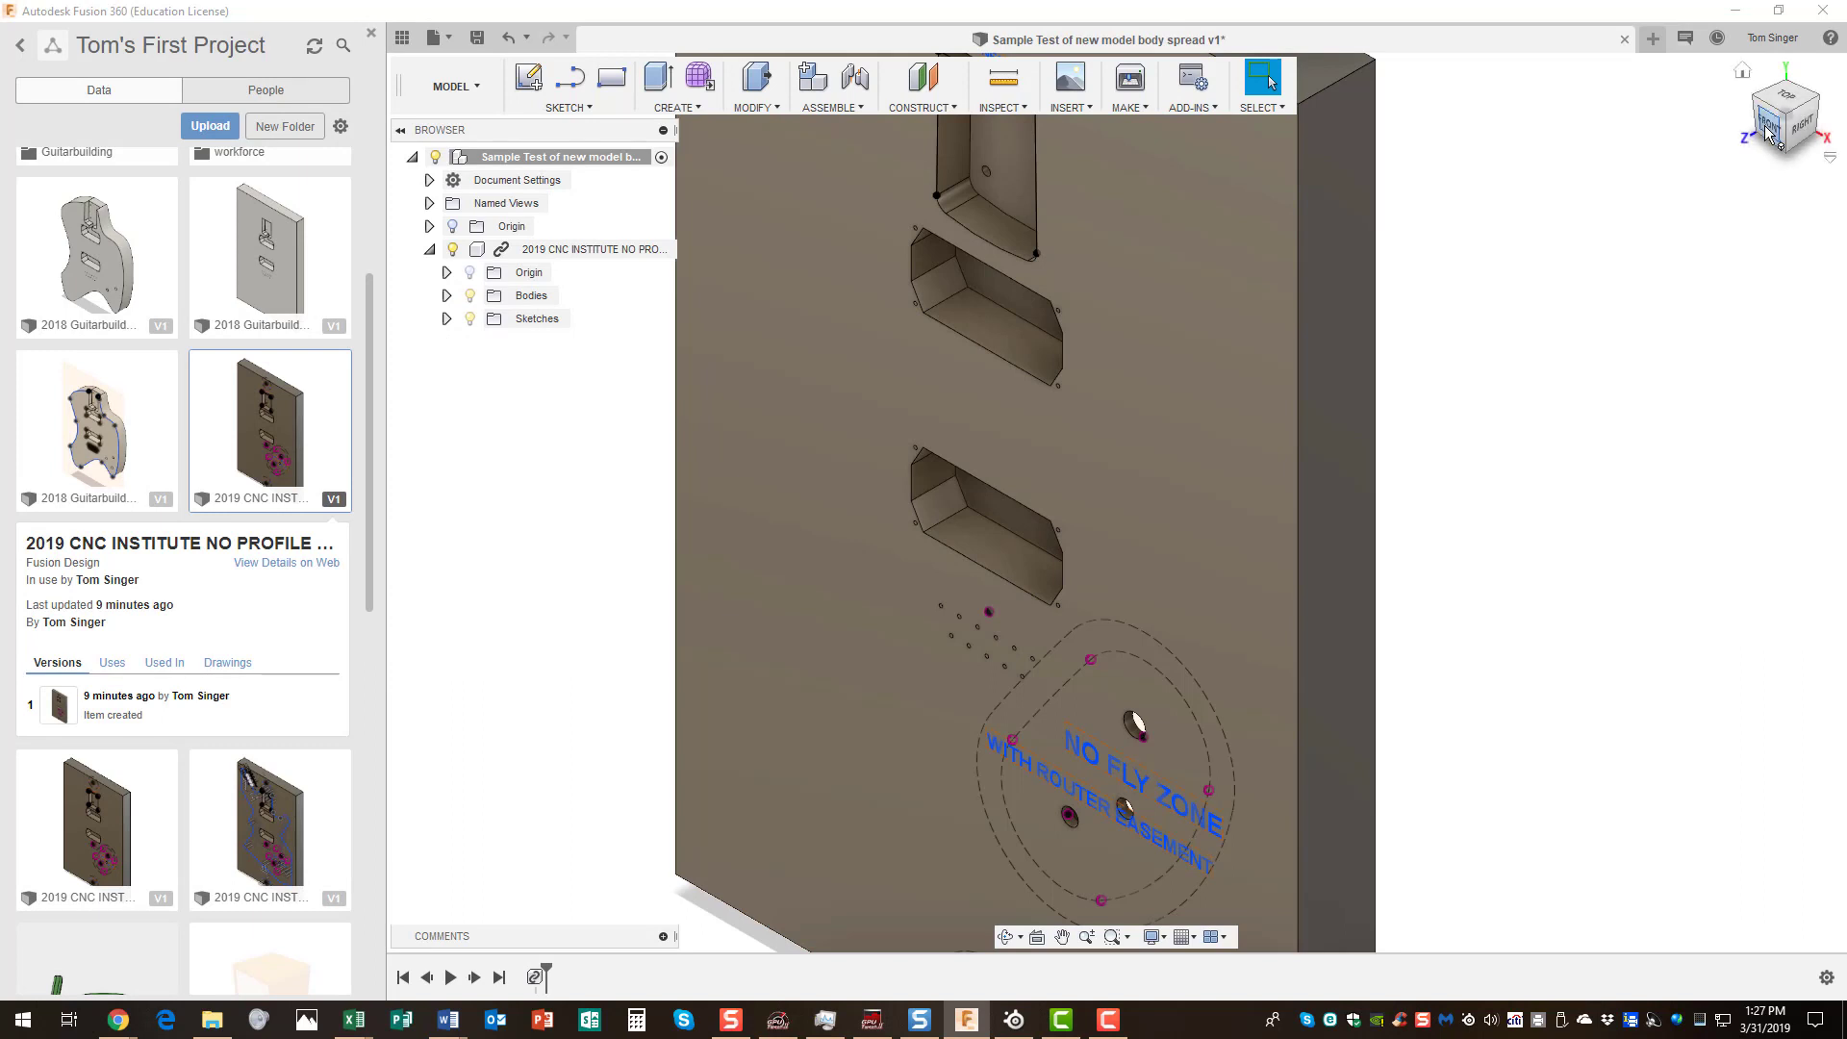
- Zoom out, leave Pan, and start a new sketch with origin planes displayed
scroll(1490, 354, "down", 5)
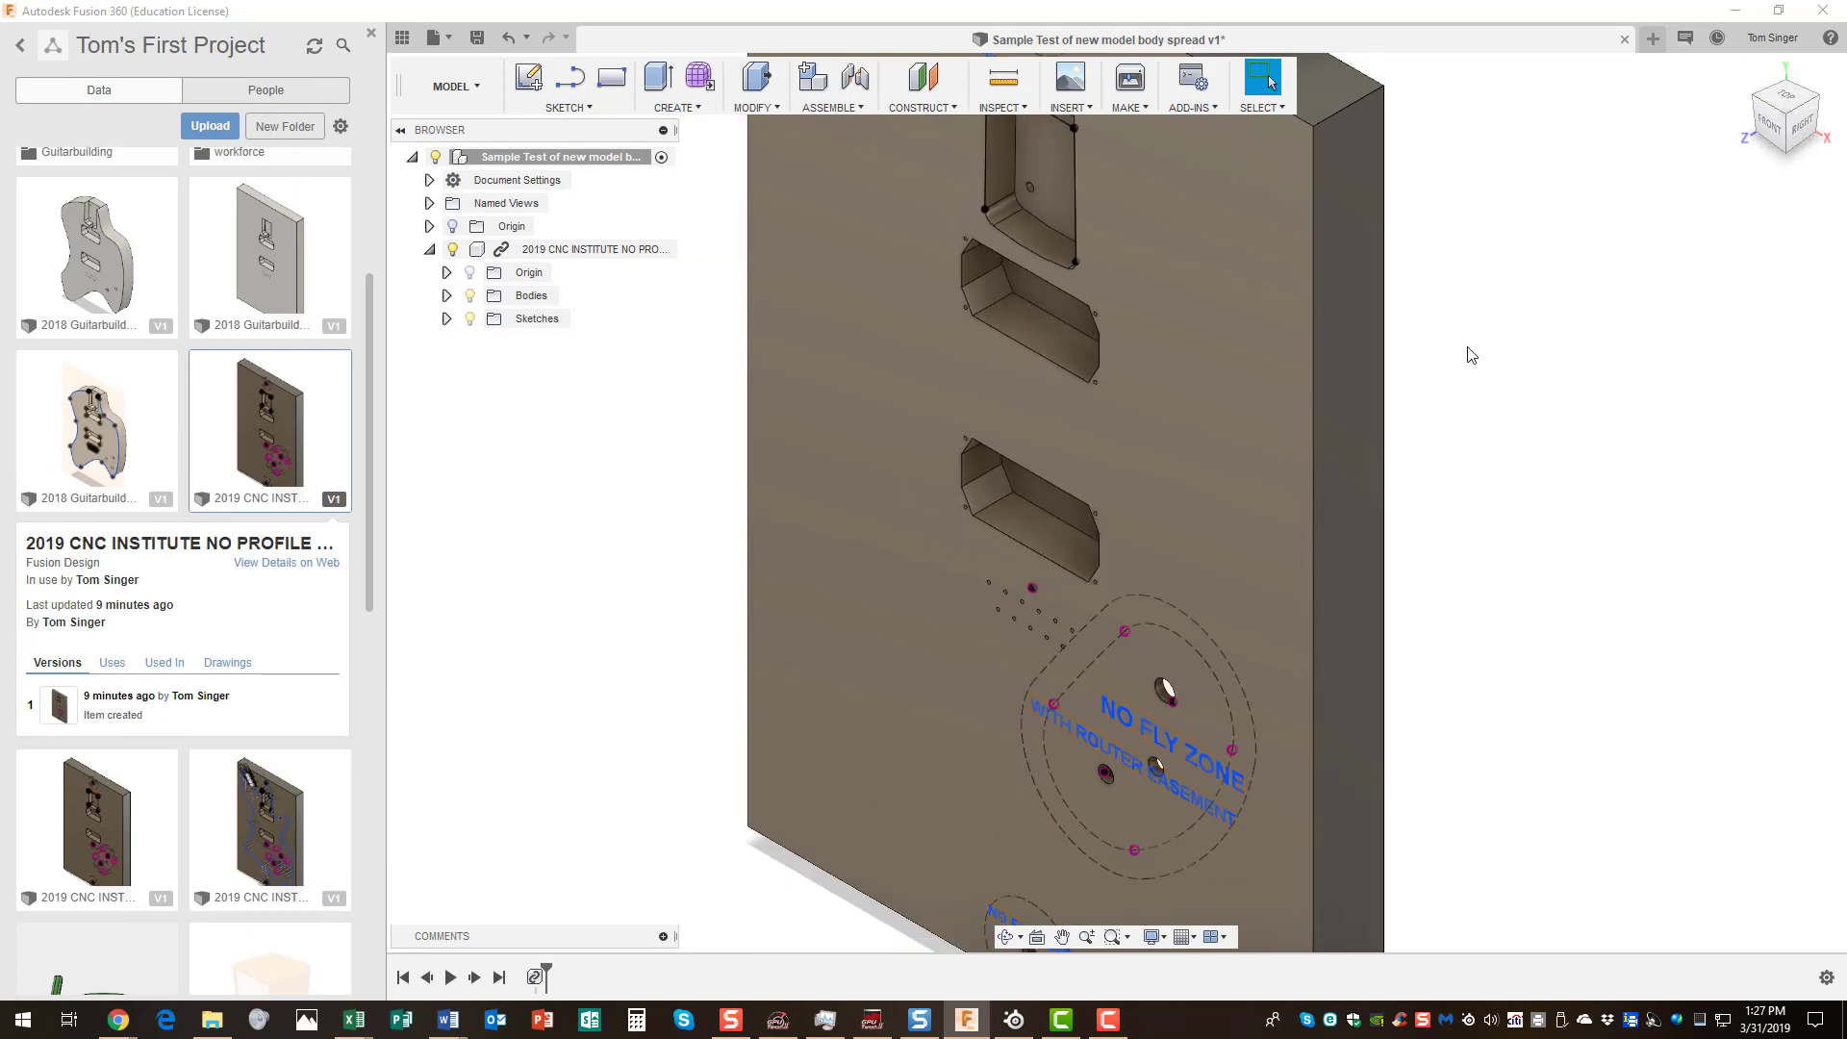
scroll(1501, 376, "down", 1)
key("Escape")
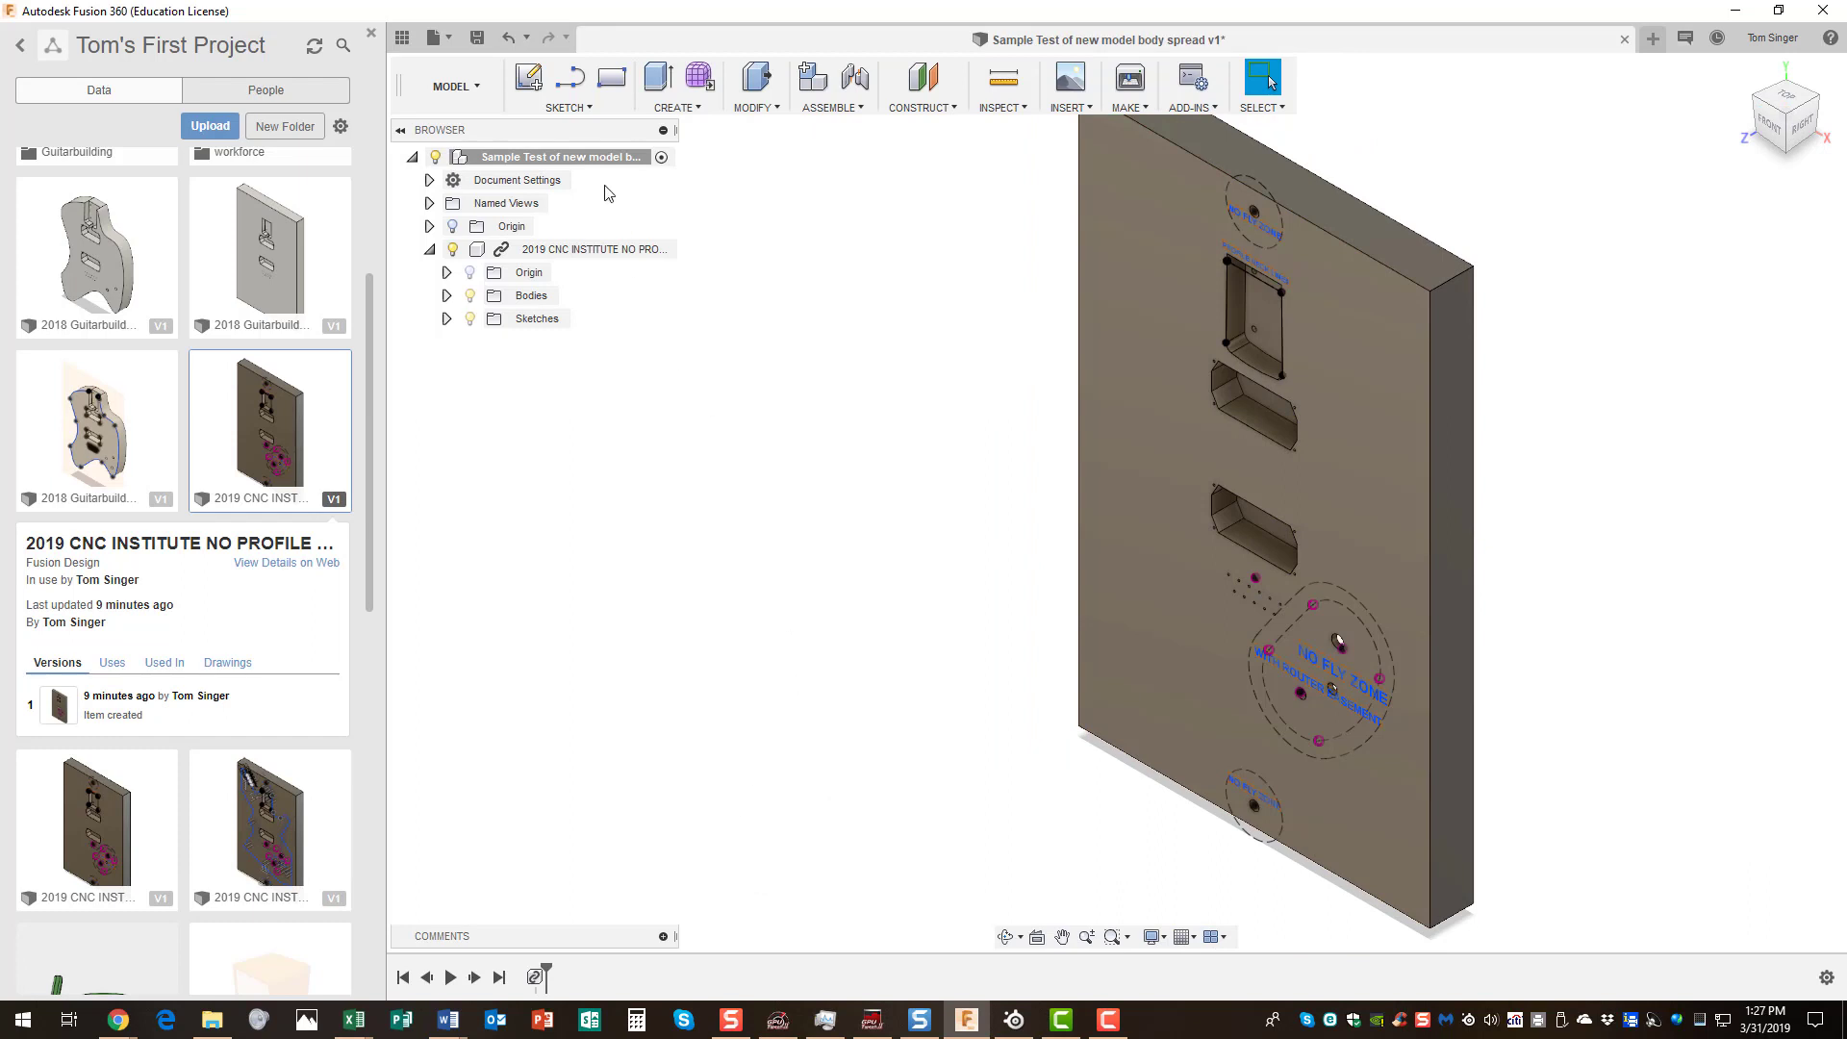
left_click(529, 81)
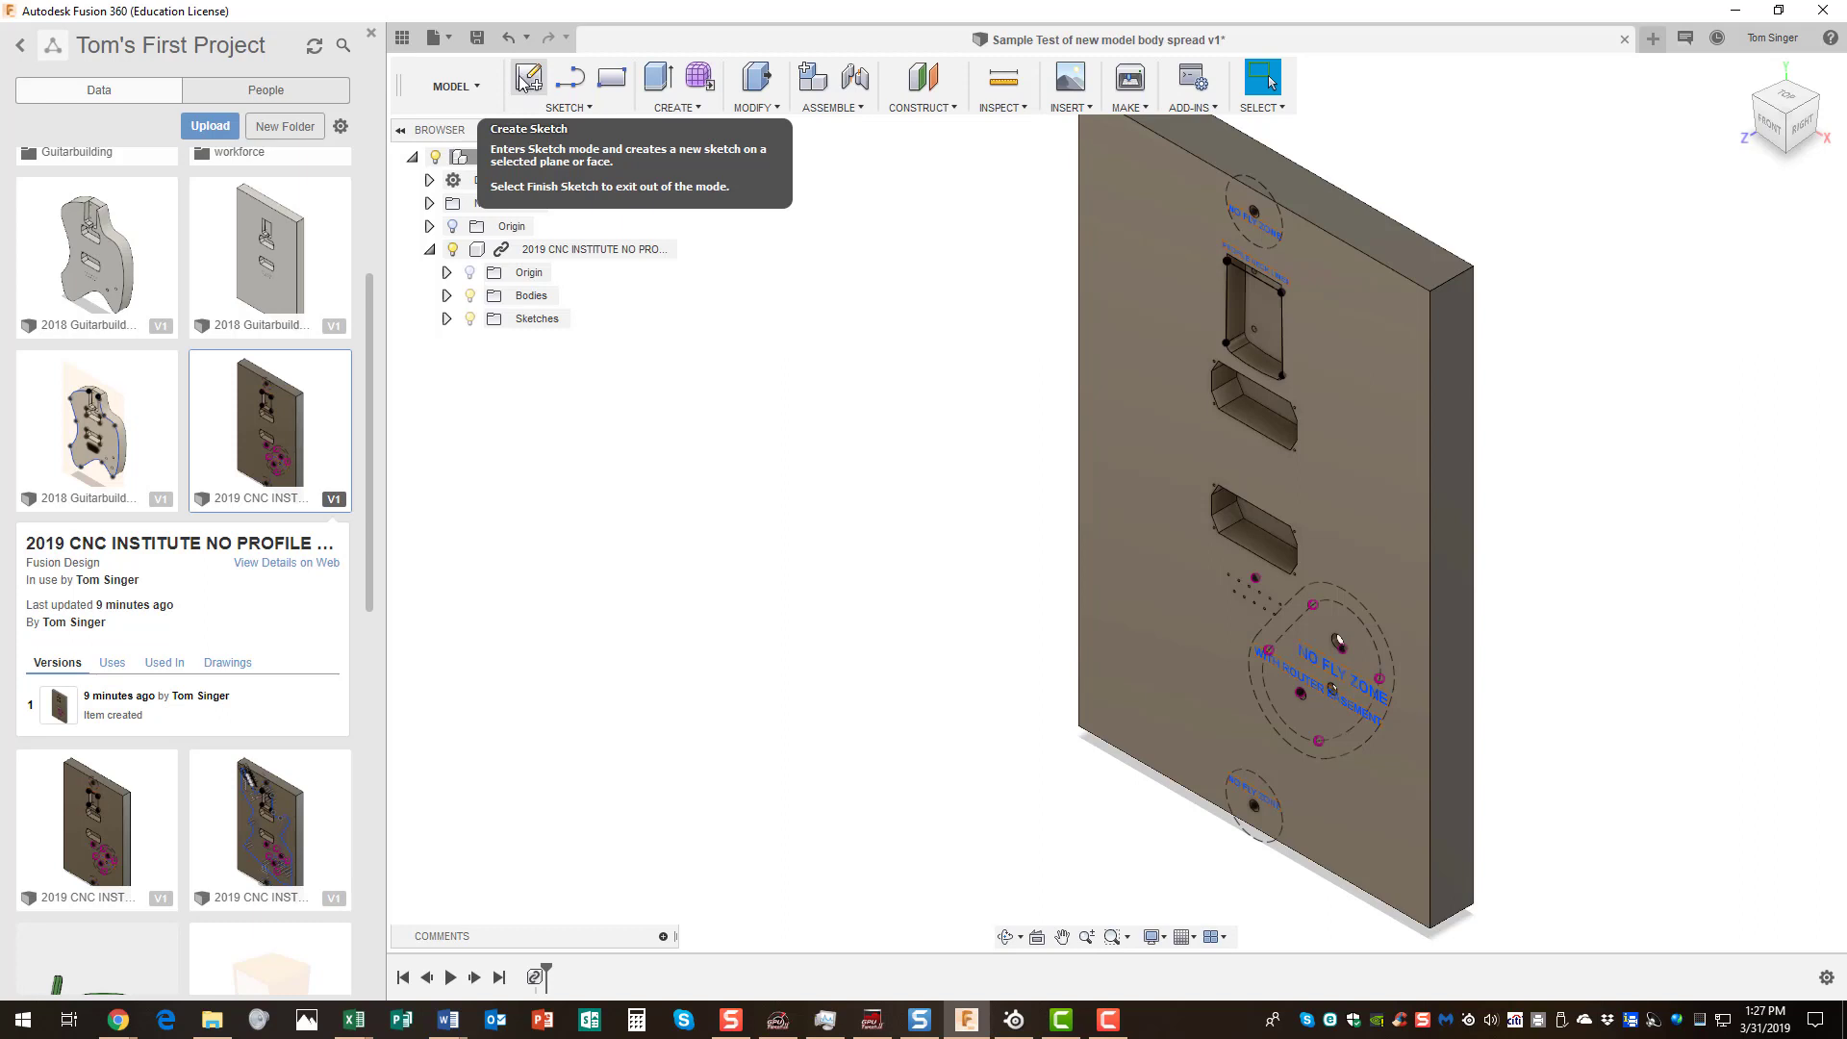
left_click(521, 77)
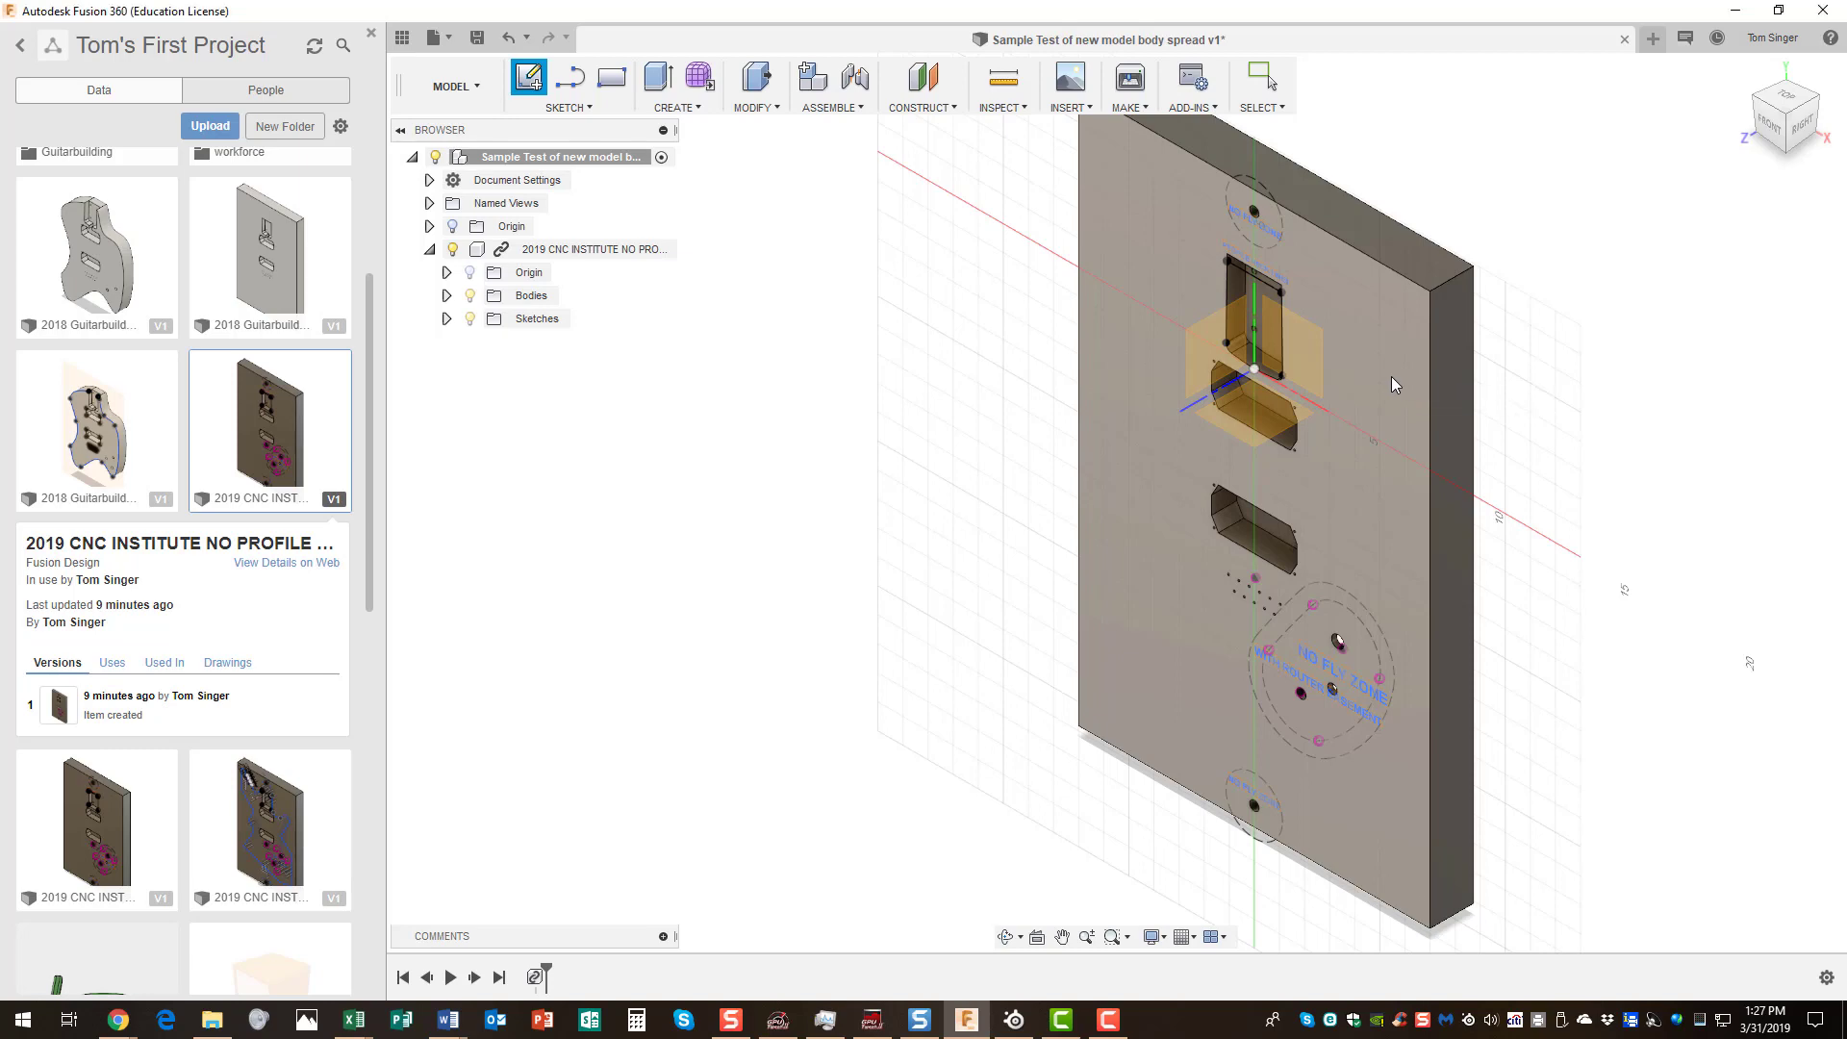
- Place the sketch on the body's front face and frame the whole body
left_click(1393, 378)
scroll(1241, 468, "up", 1)
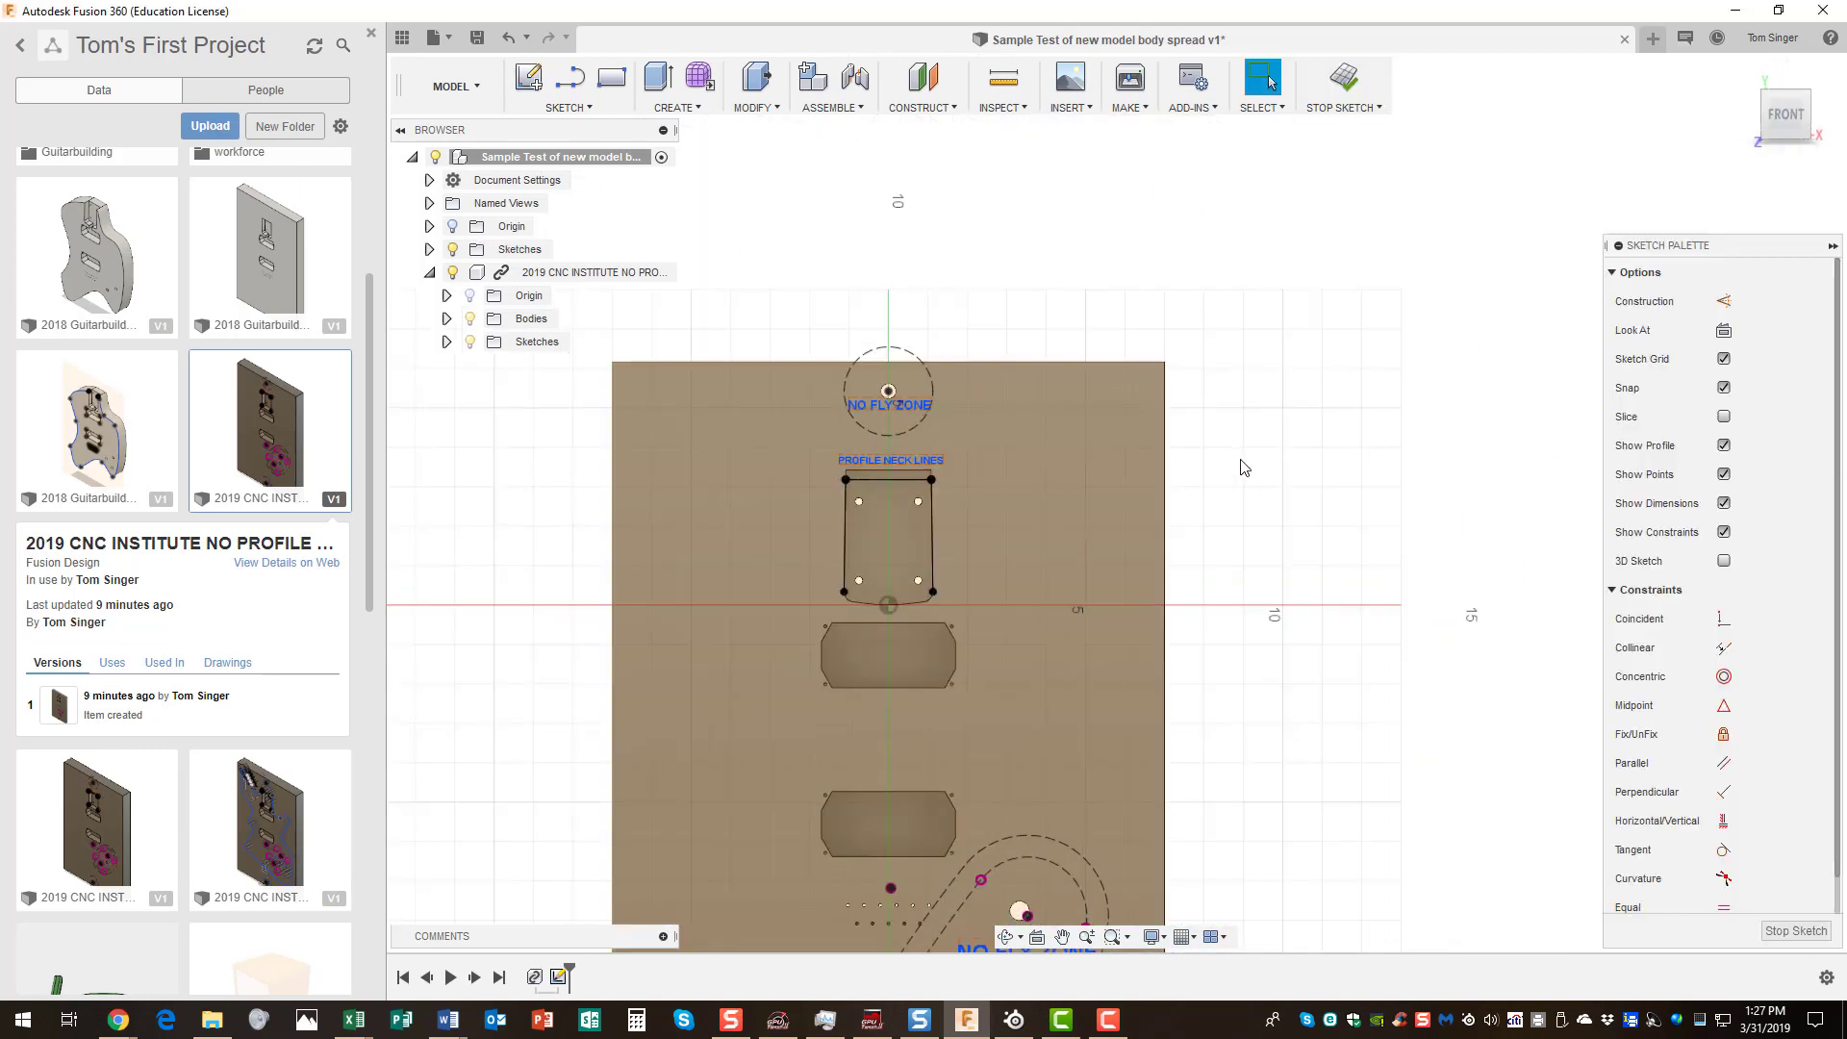
scroll(1241, 467, "down", 3)
scroll(1248, 854, "down", 4)
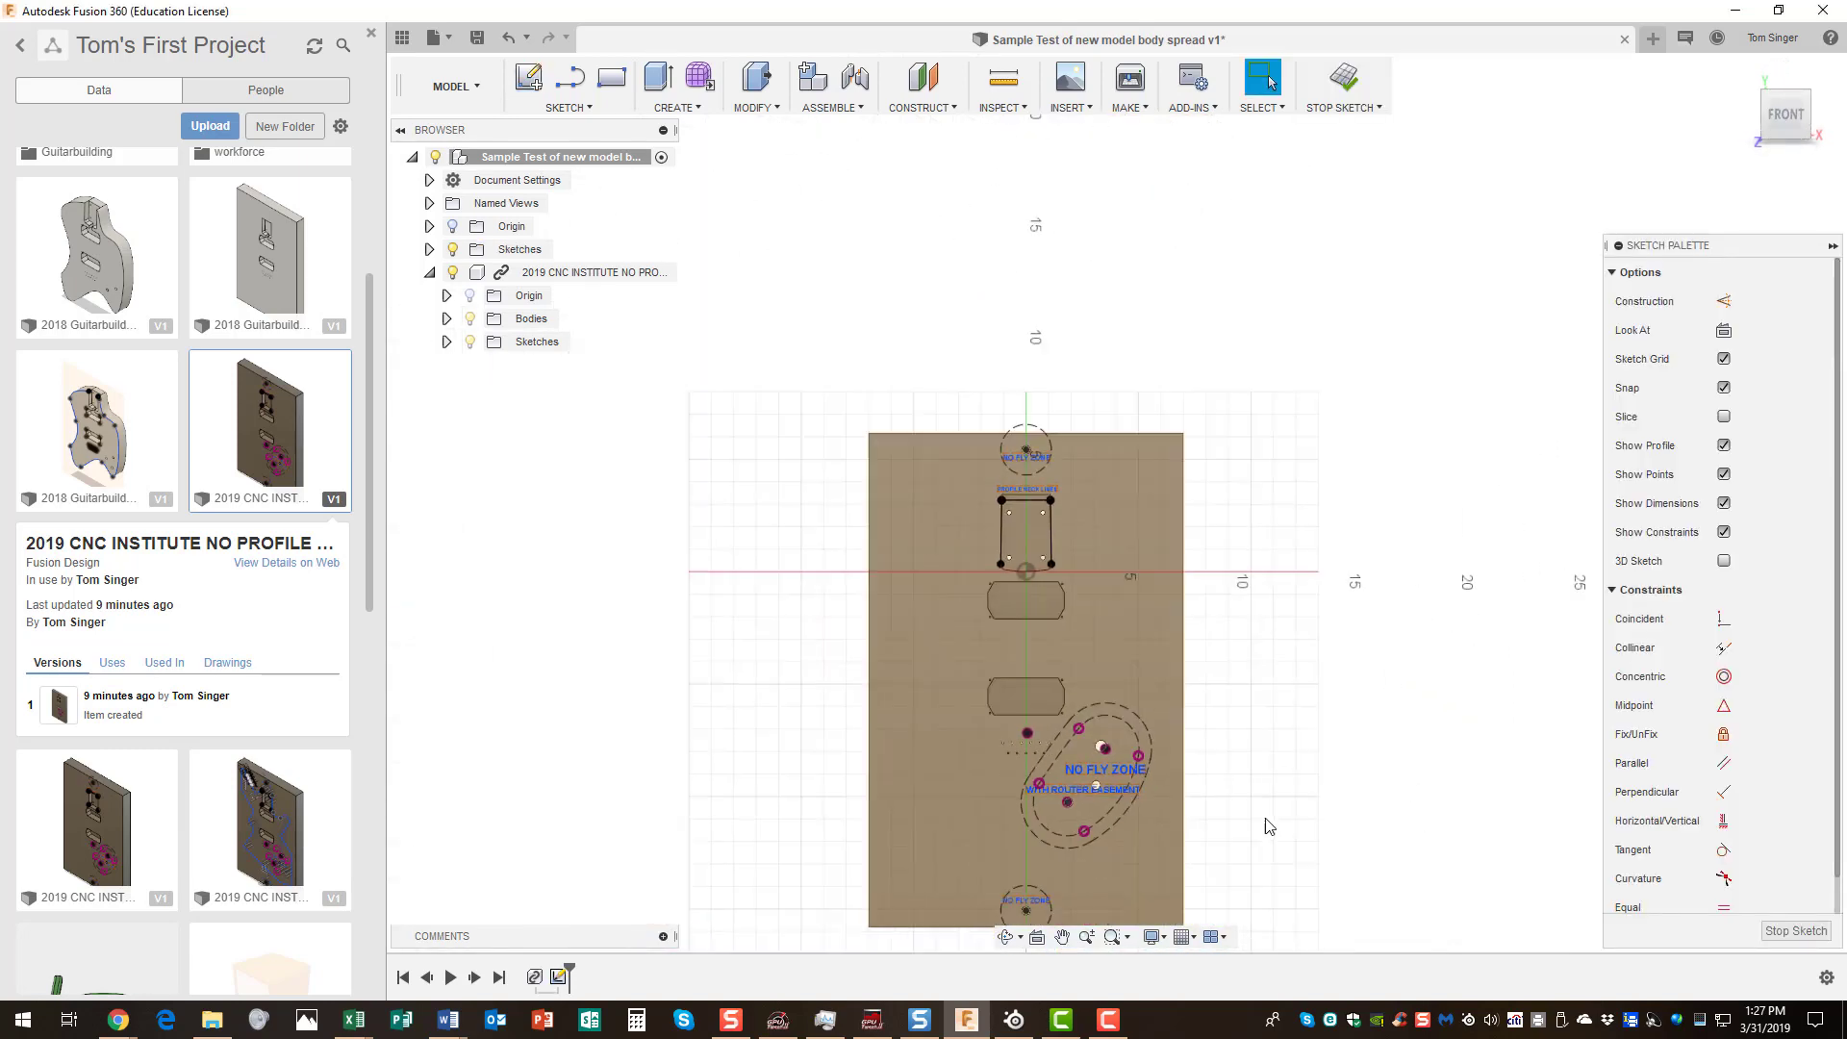
middle_click_drag(1283, 799, 1228, 687)
scroll(1087, 602, "up", 5)
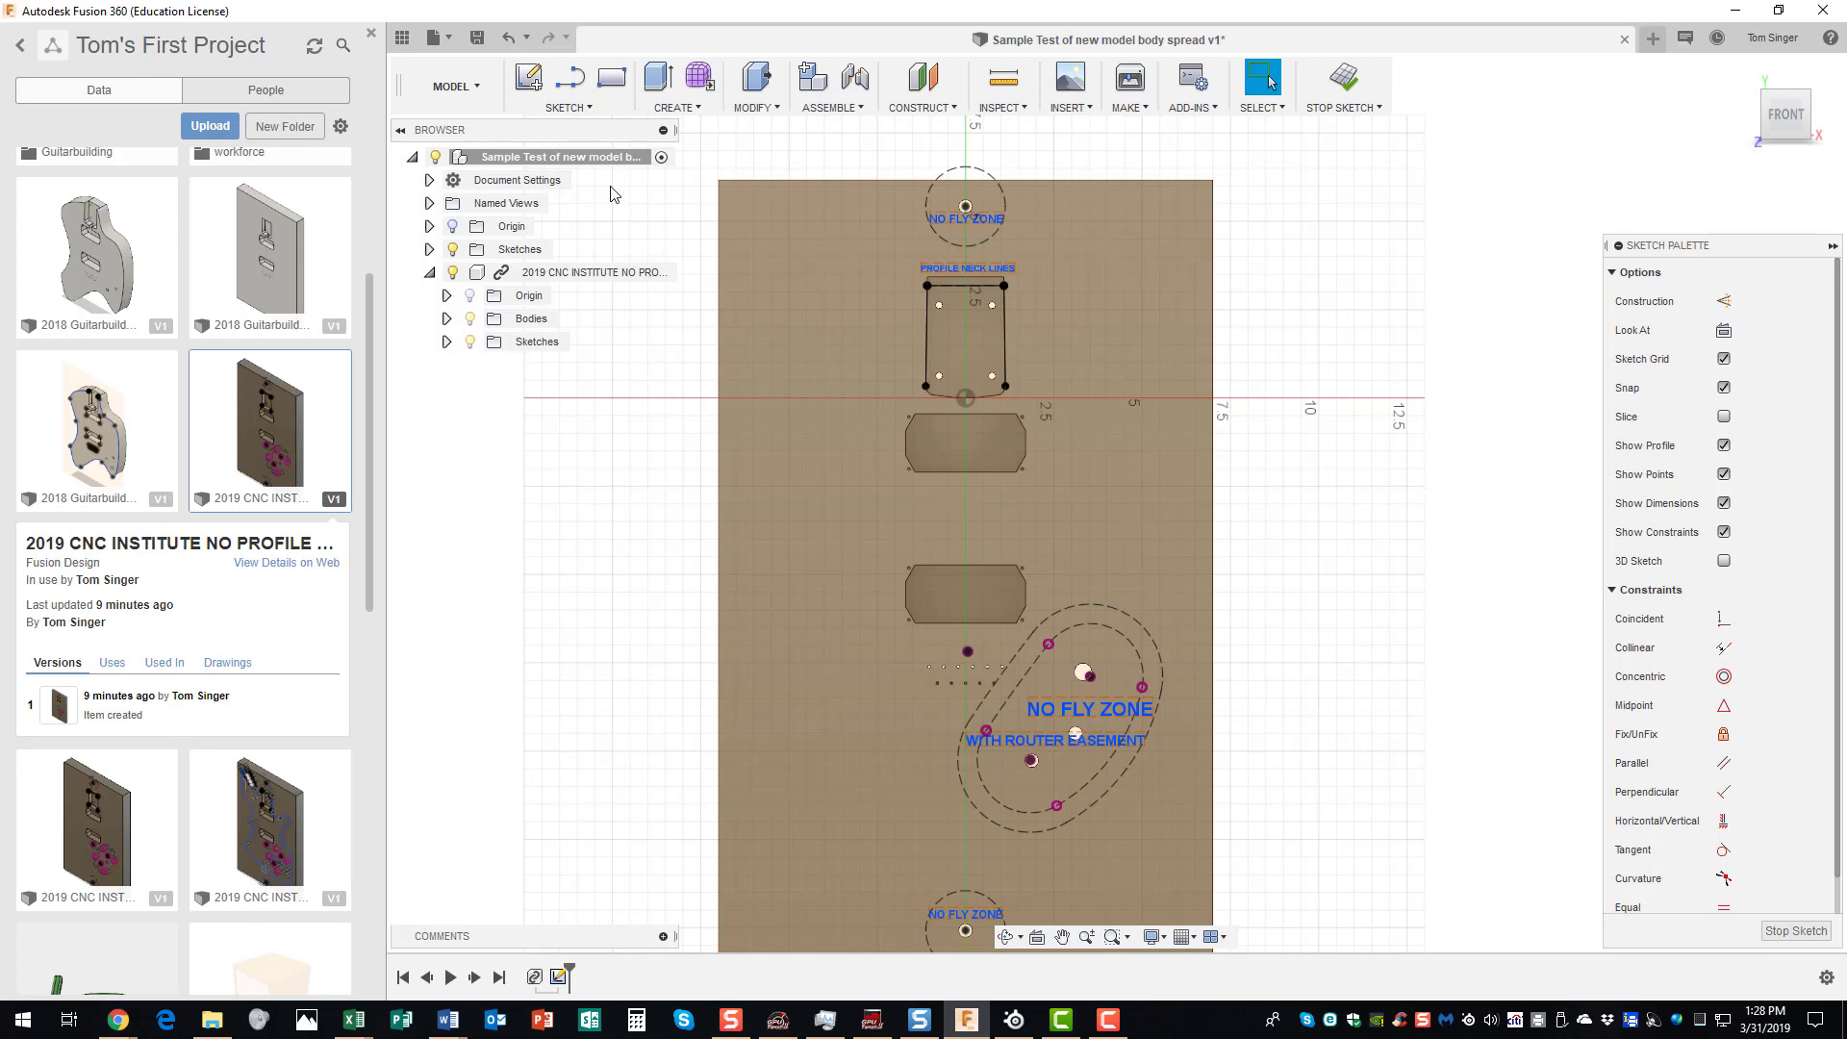
- Open the SKETCH menu's Spline submenu
left_click(589, 108)
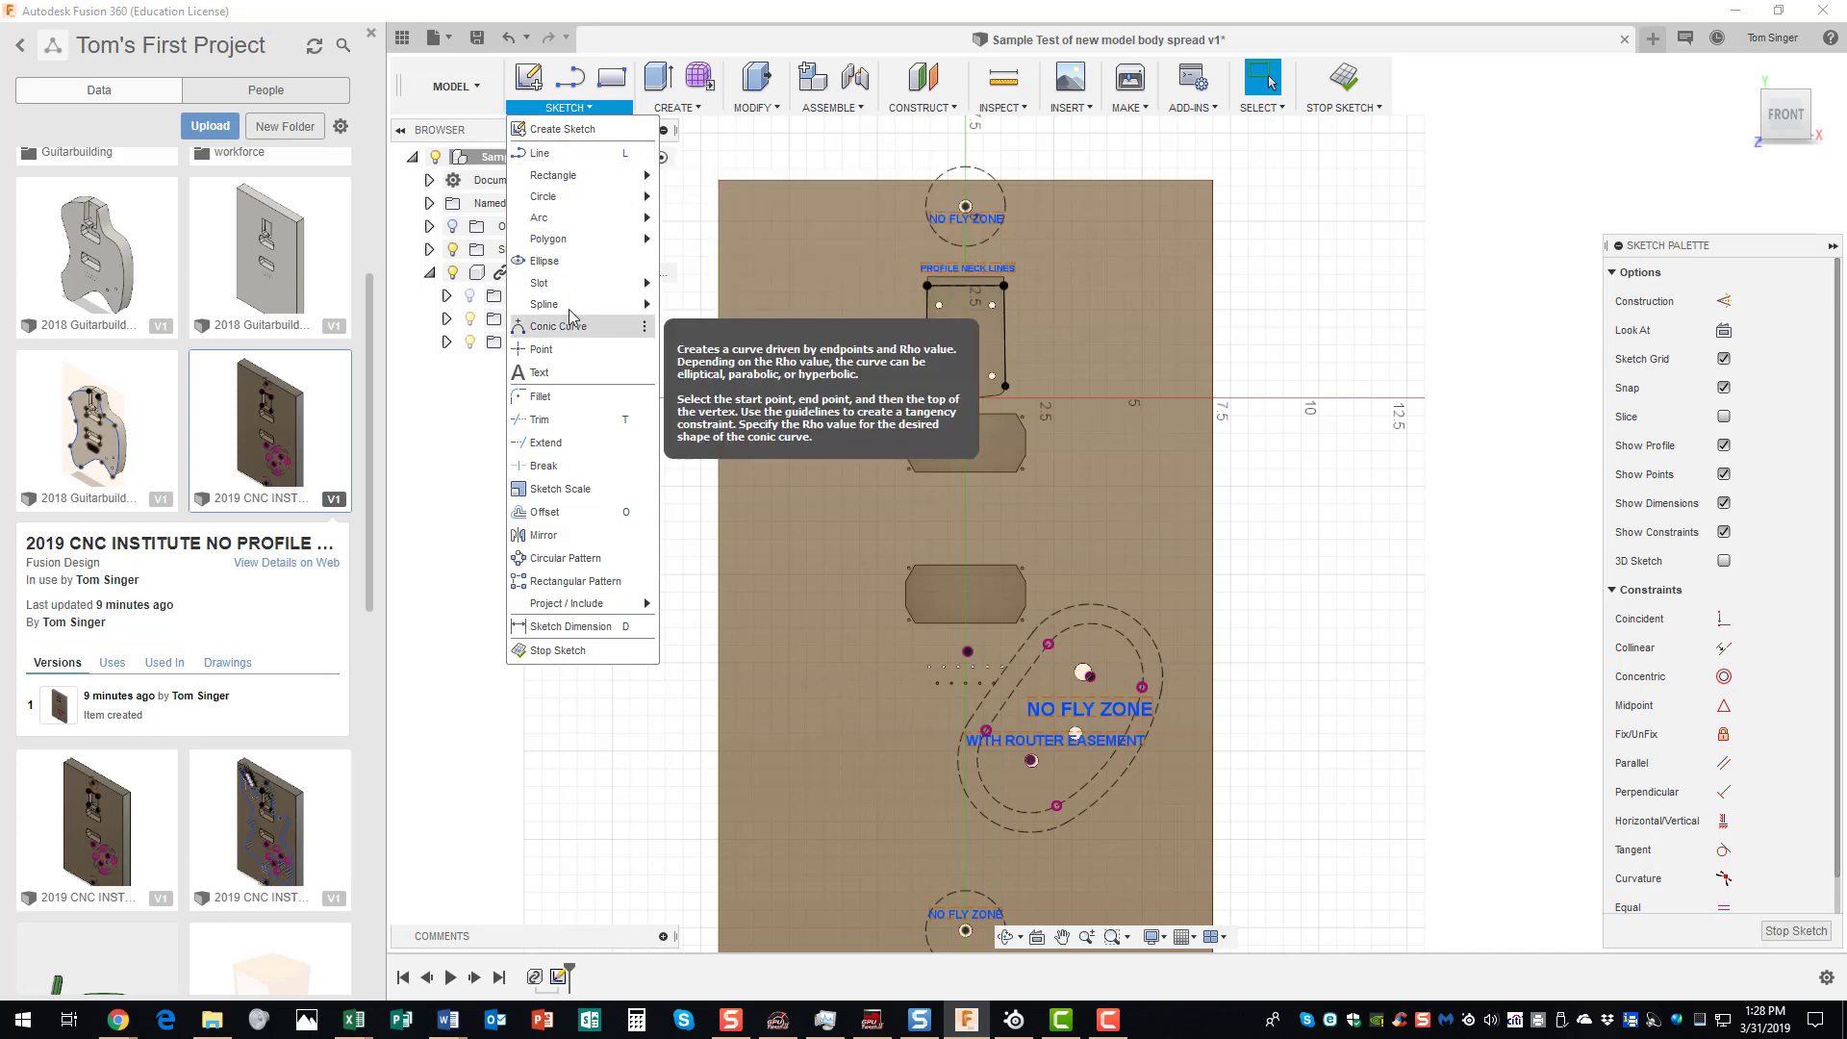
mouse_move(571, 310)
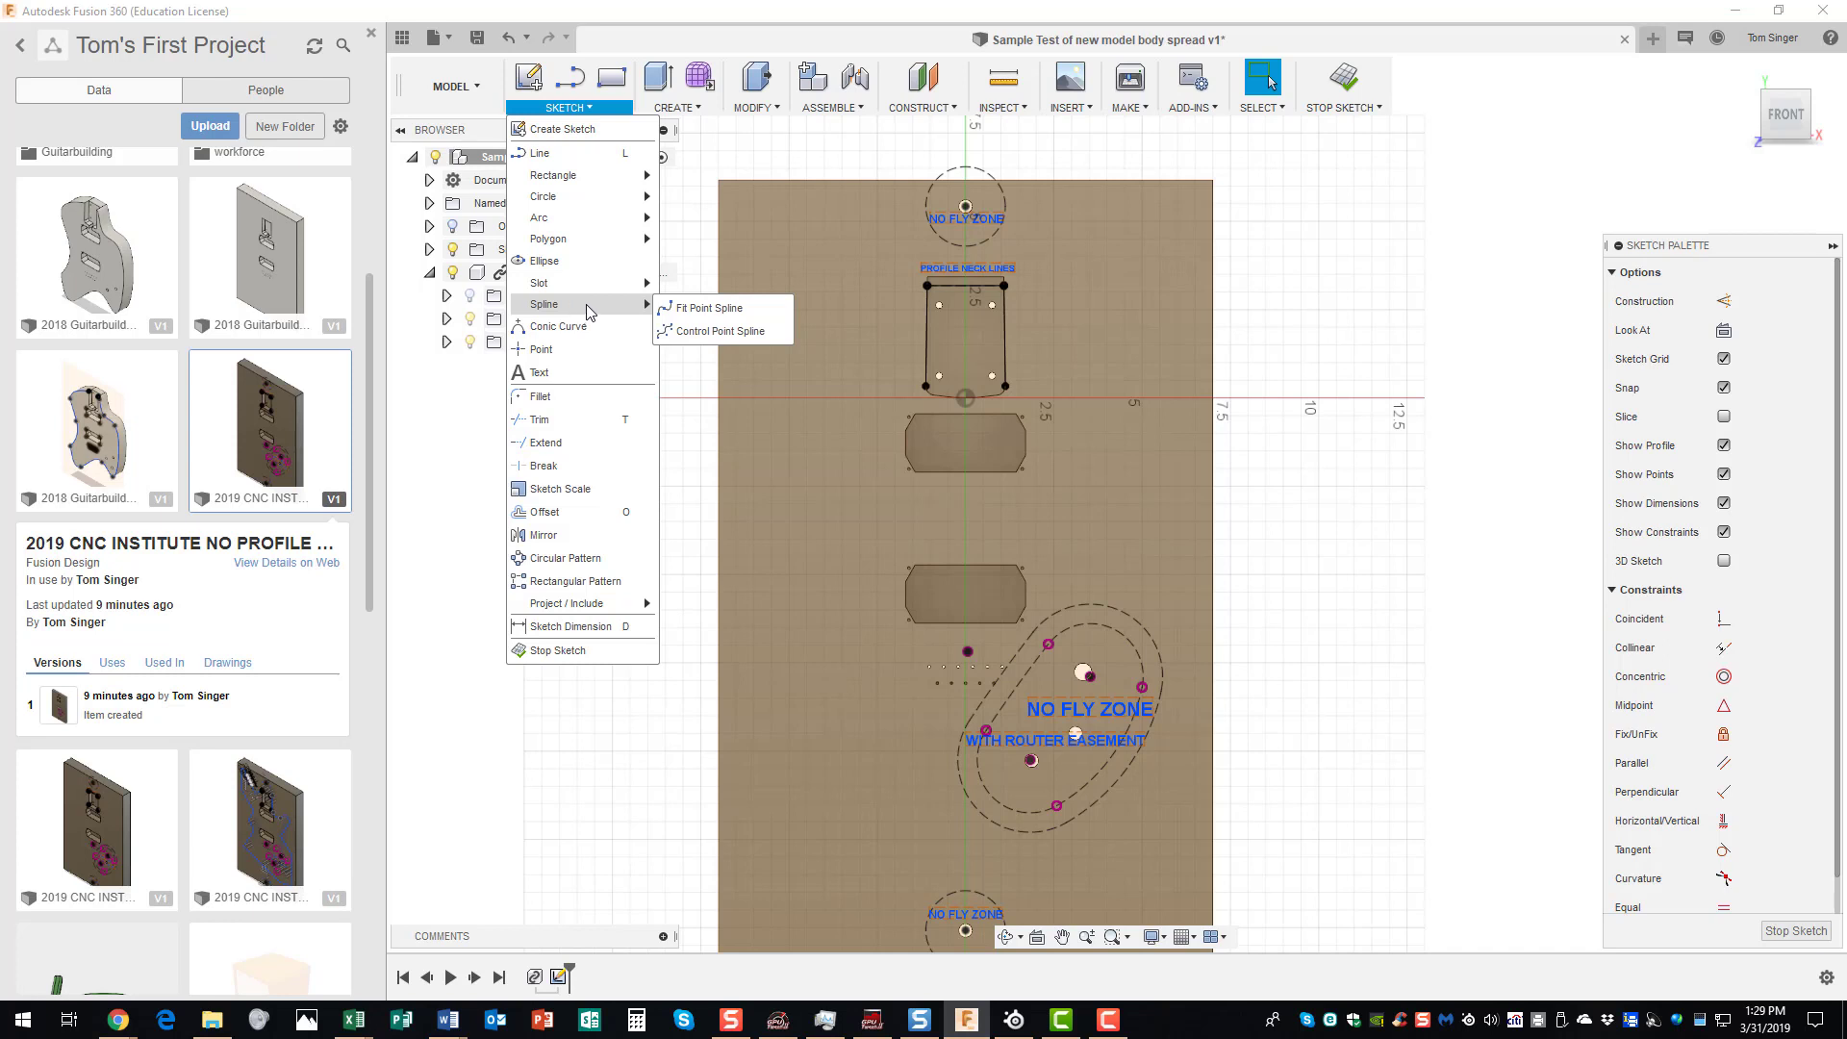
- Choose Fit Point Spline and zoom in on the neck pocket rectangle
left_click(713, 310)
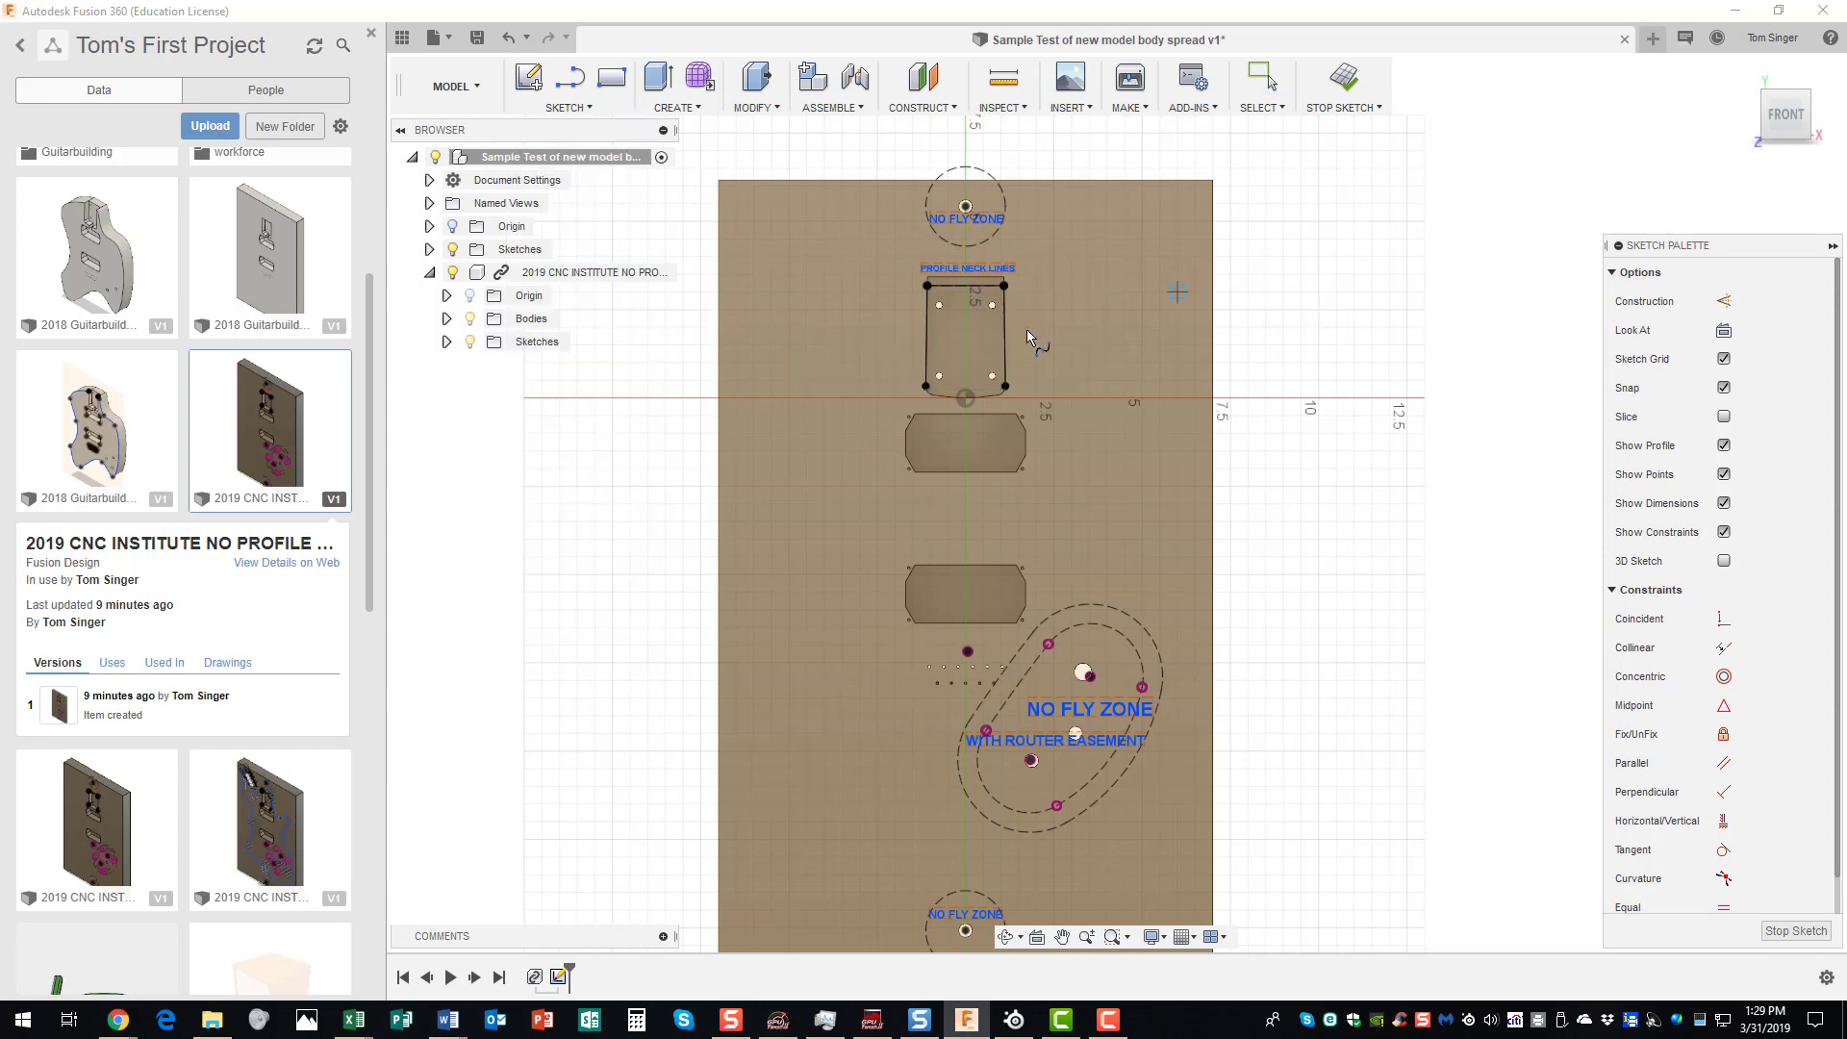
scroll(1034, 295, "down", 2)
scroll(1031, 295, "up", 6)
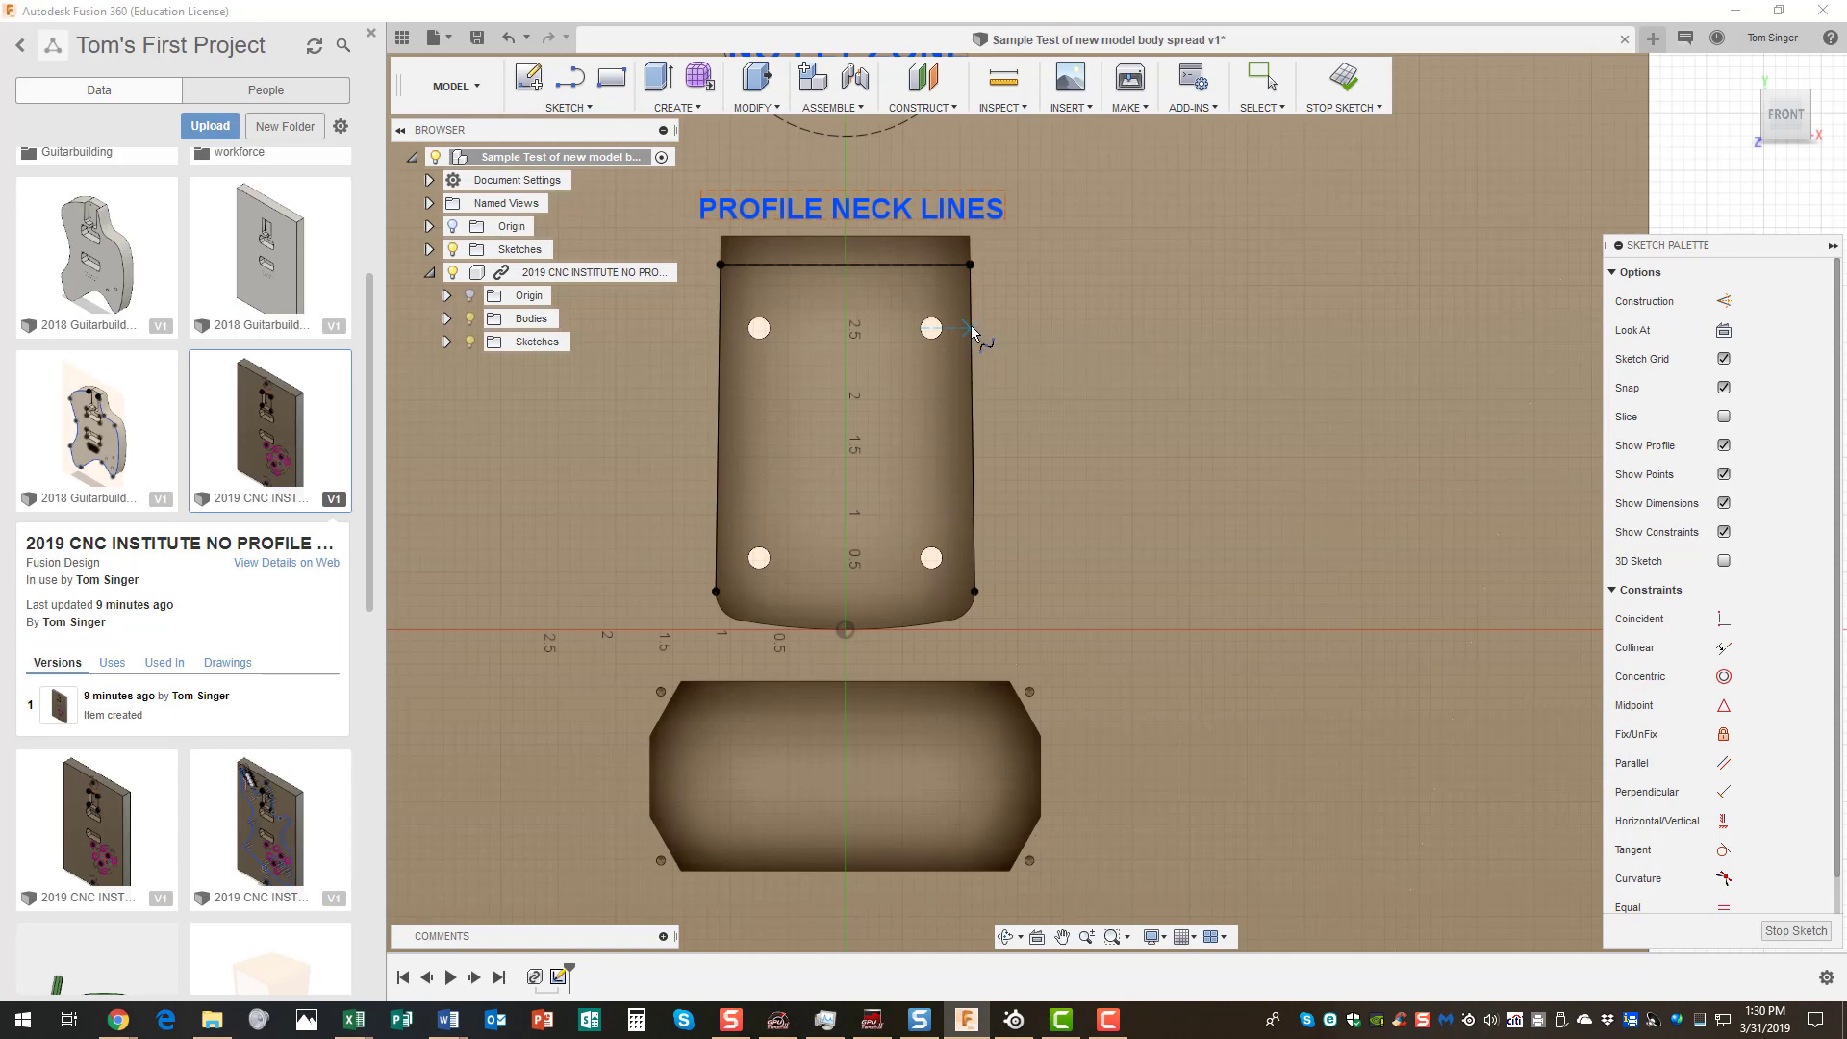
- Draw a ten-point spline from the neck pocket's right edge, round below it, into an S-bend ending right
left_click(970, 328)
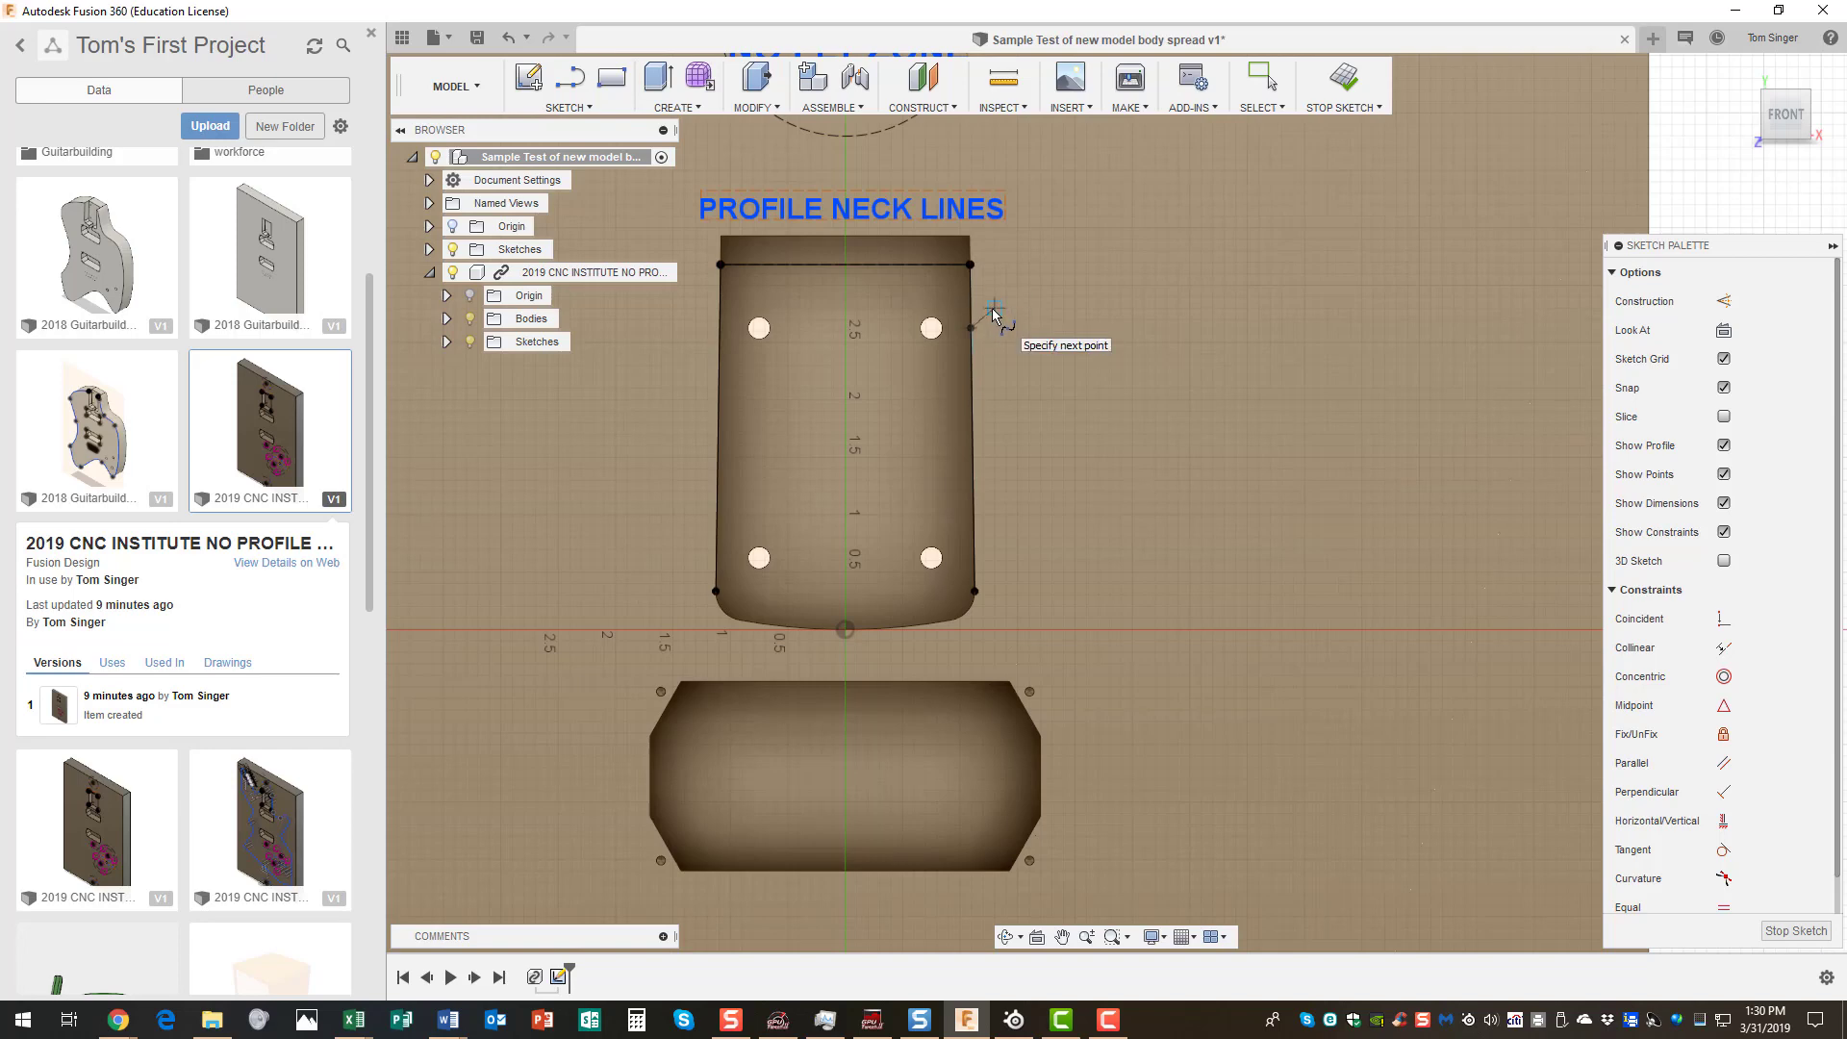
left_click(995, 308)
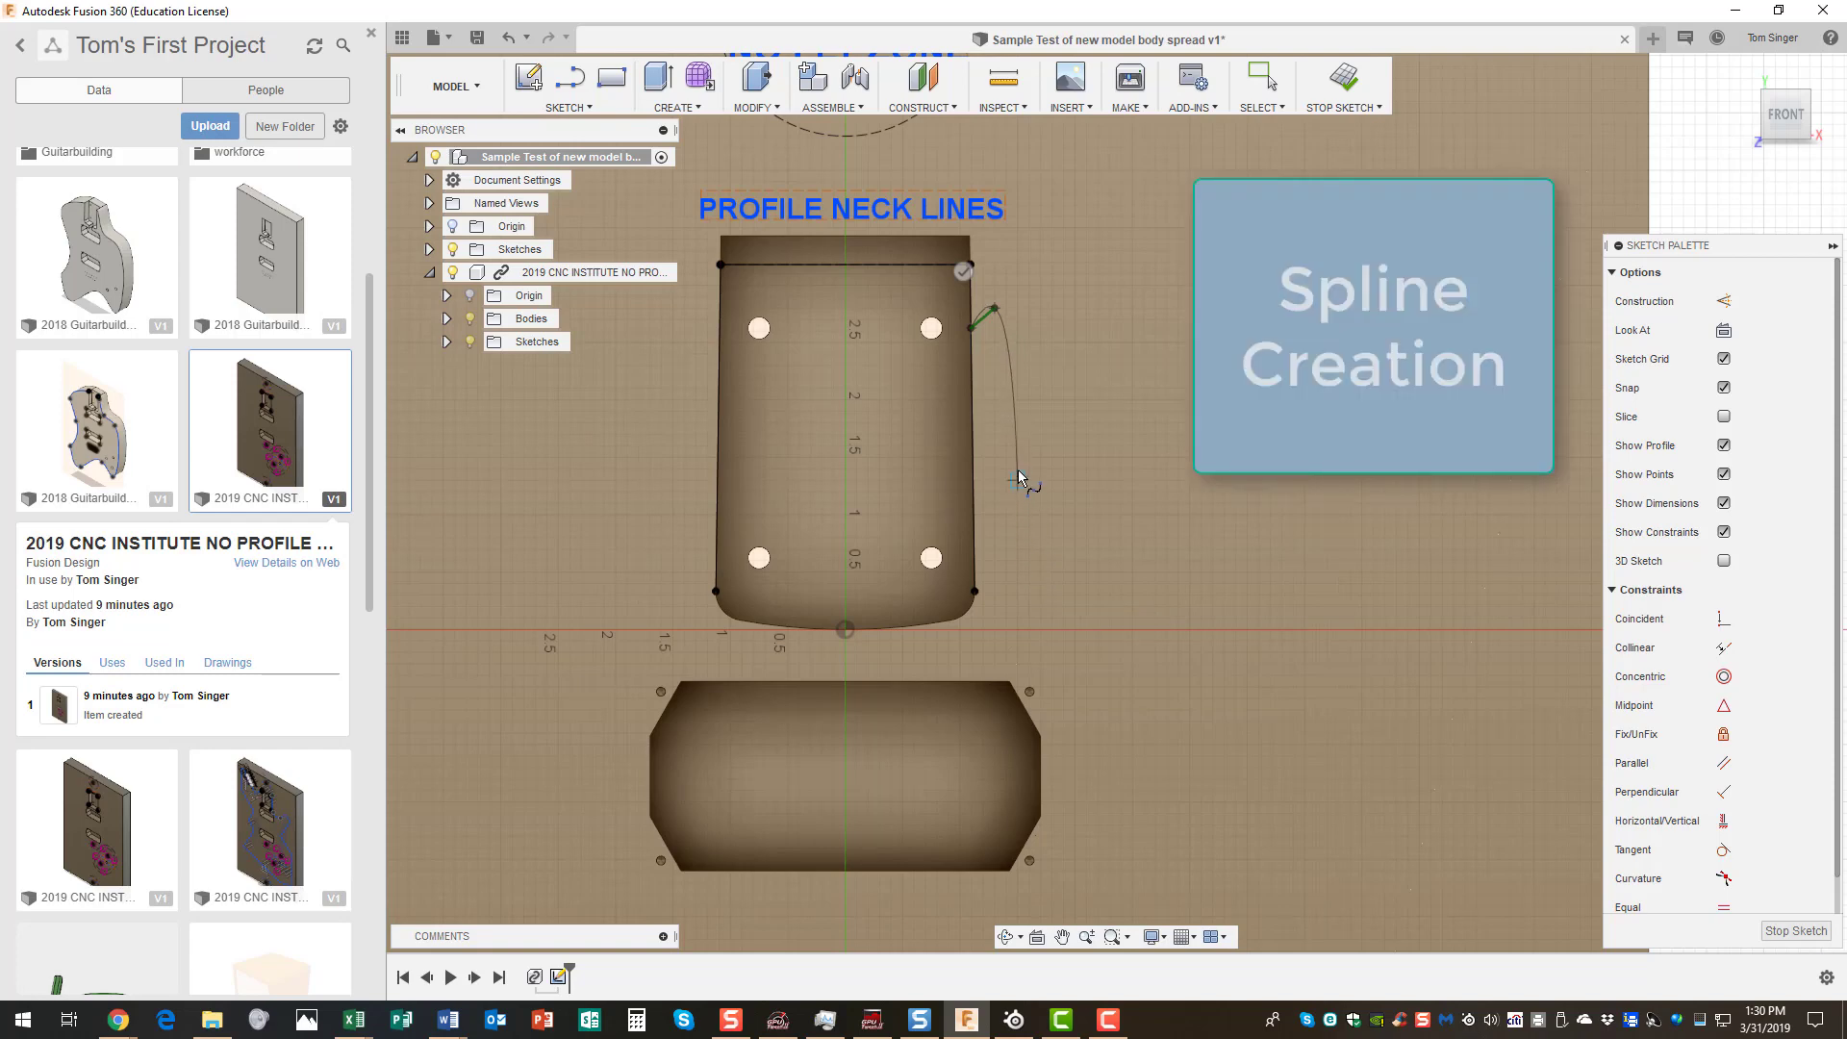
left_click(1023, 430)
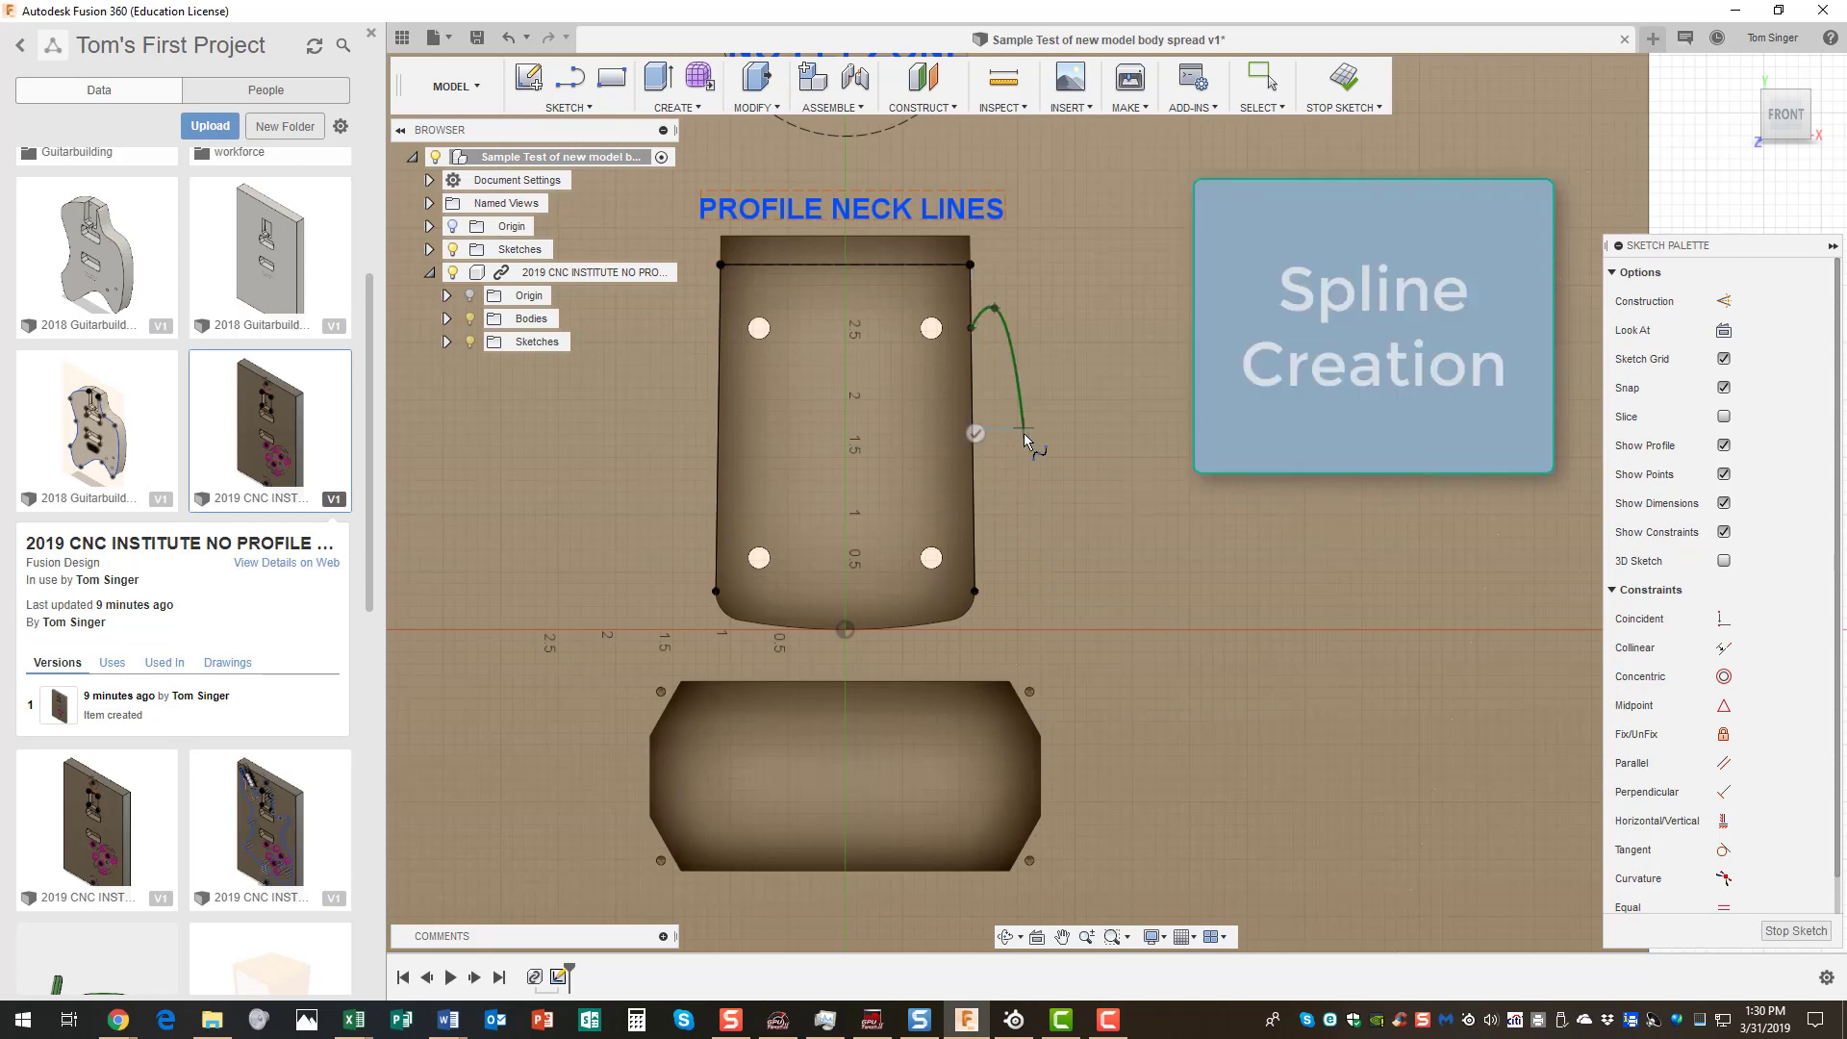
left_click(1030, 514)
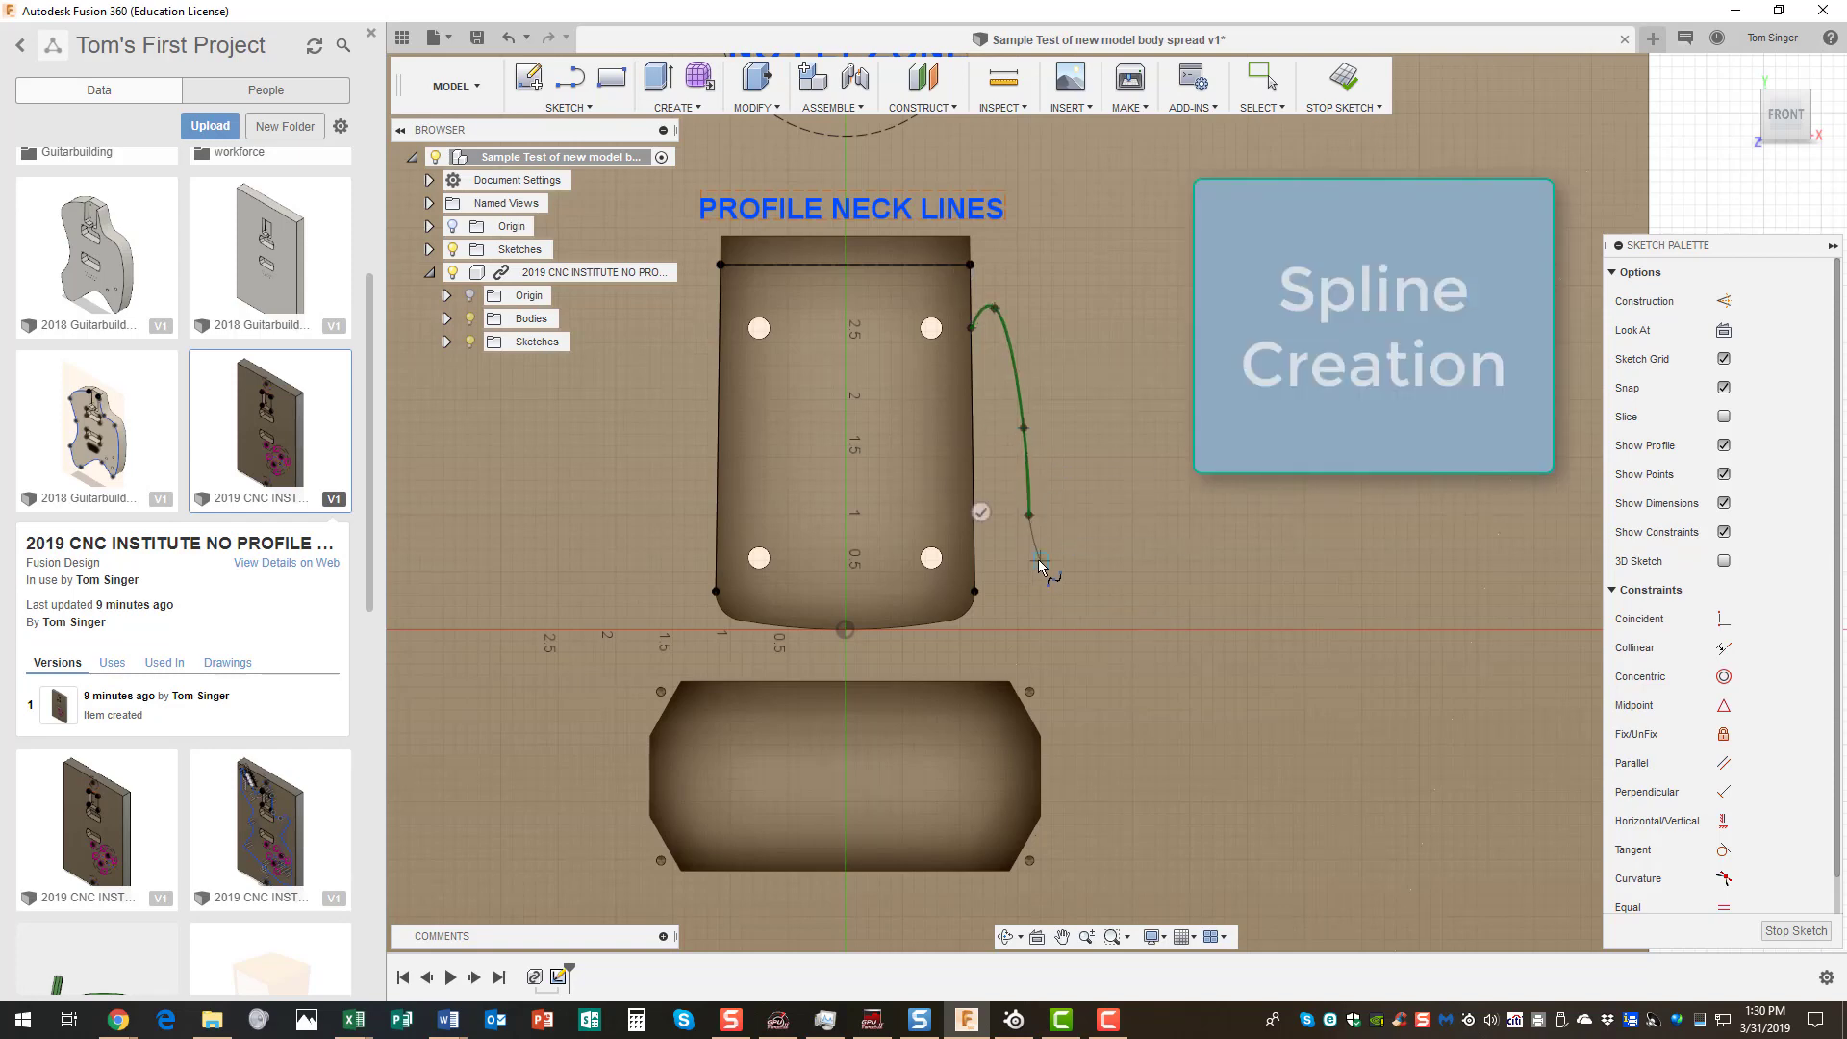
left_click(1053, 607)
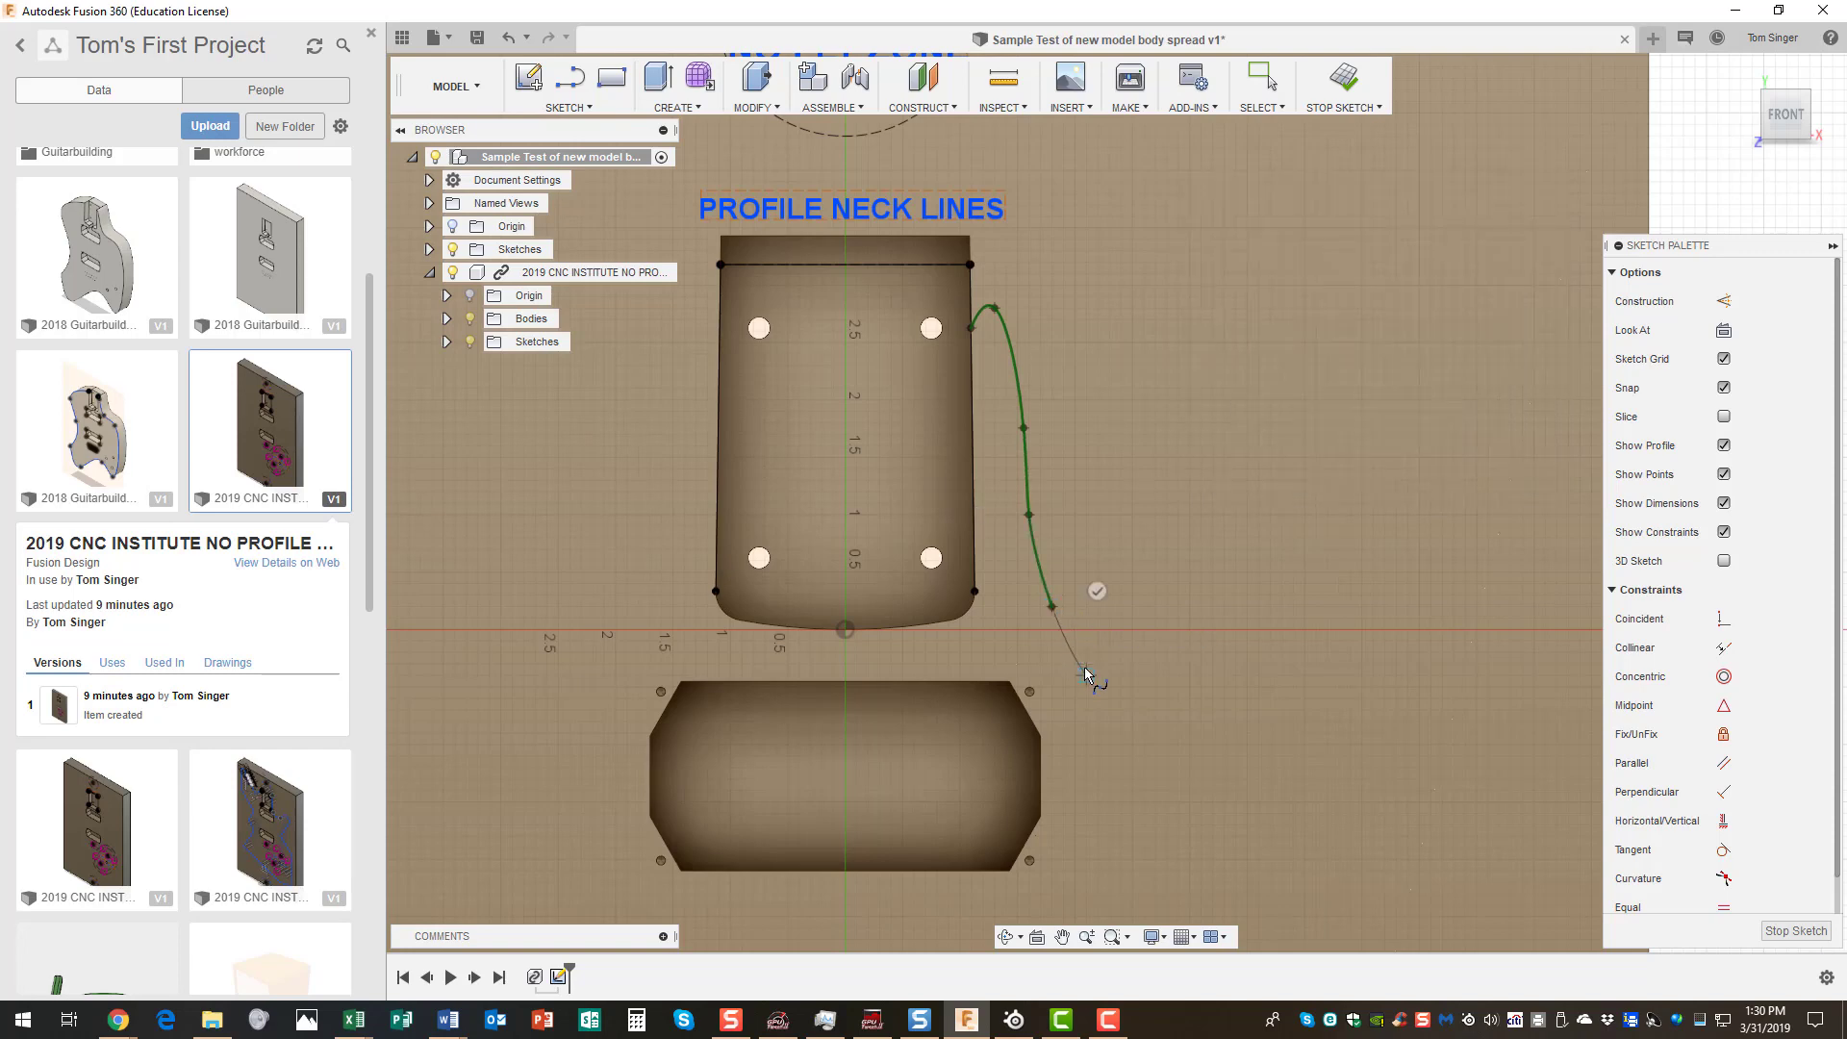
left_click(1087, 674)
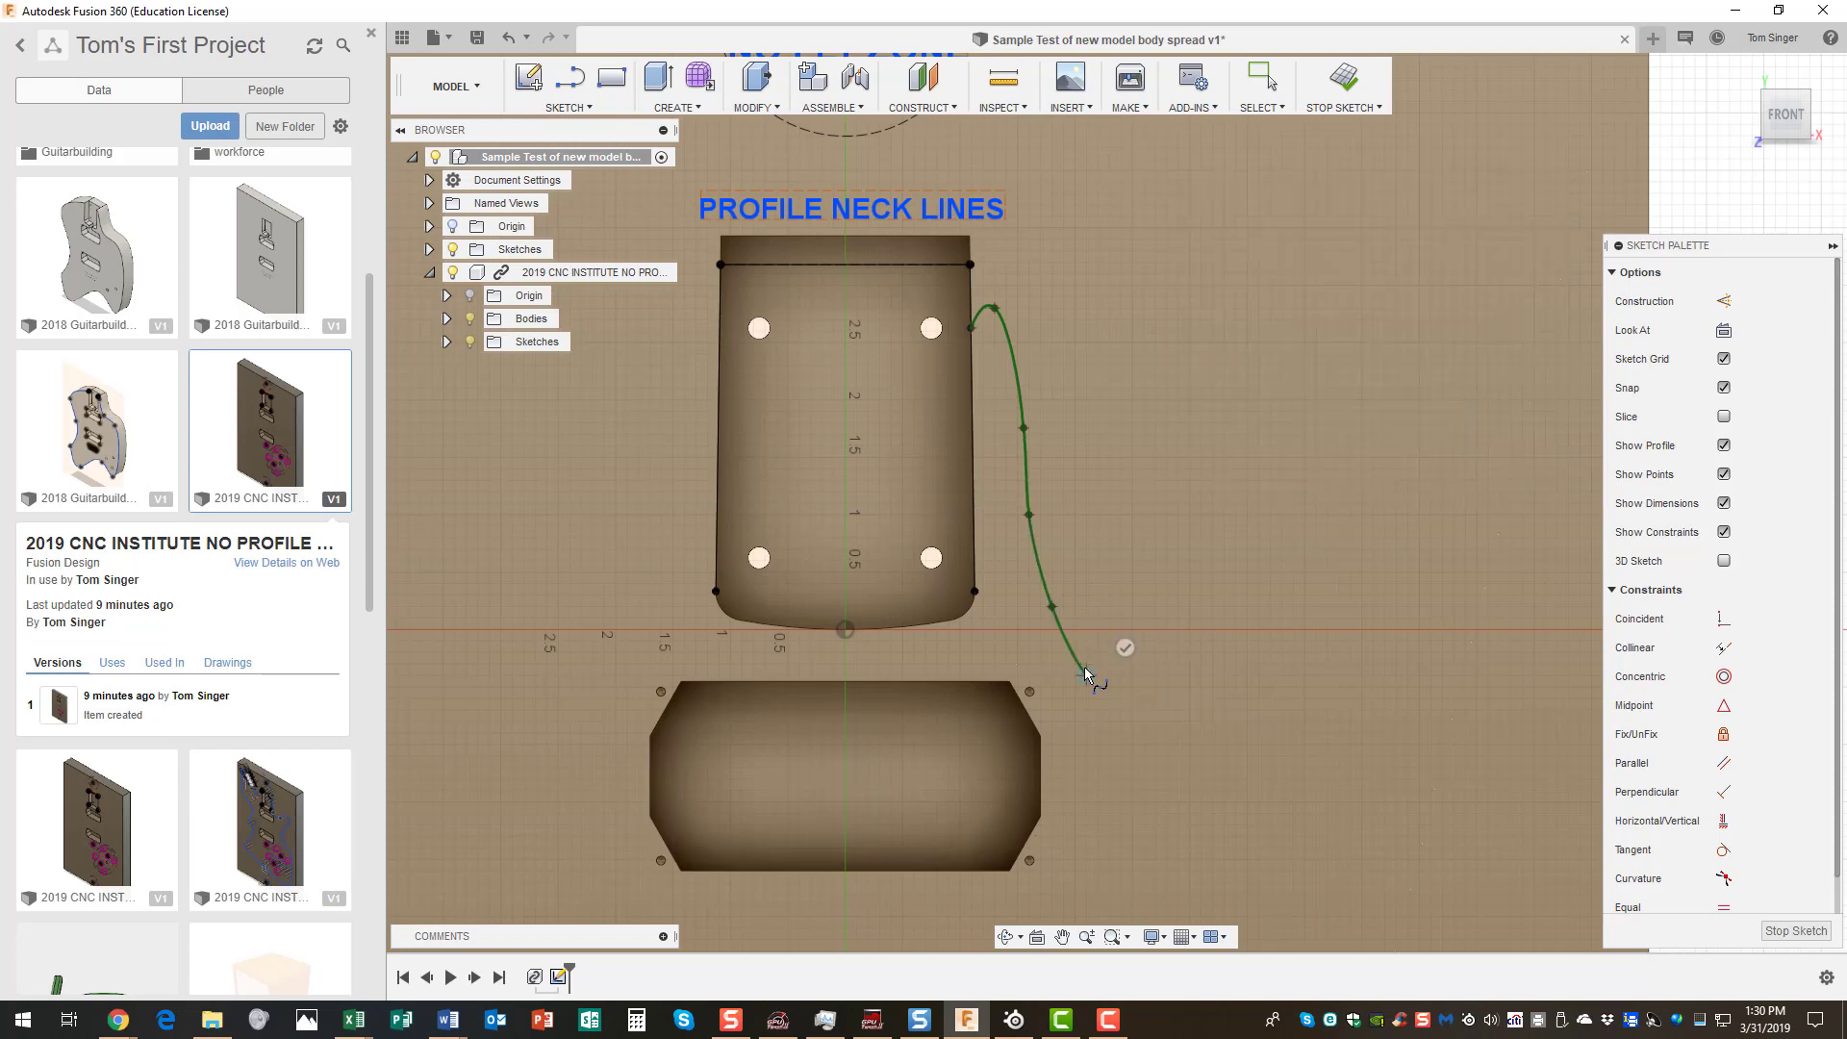
left_click(1190, 665)
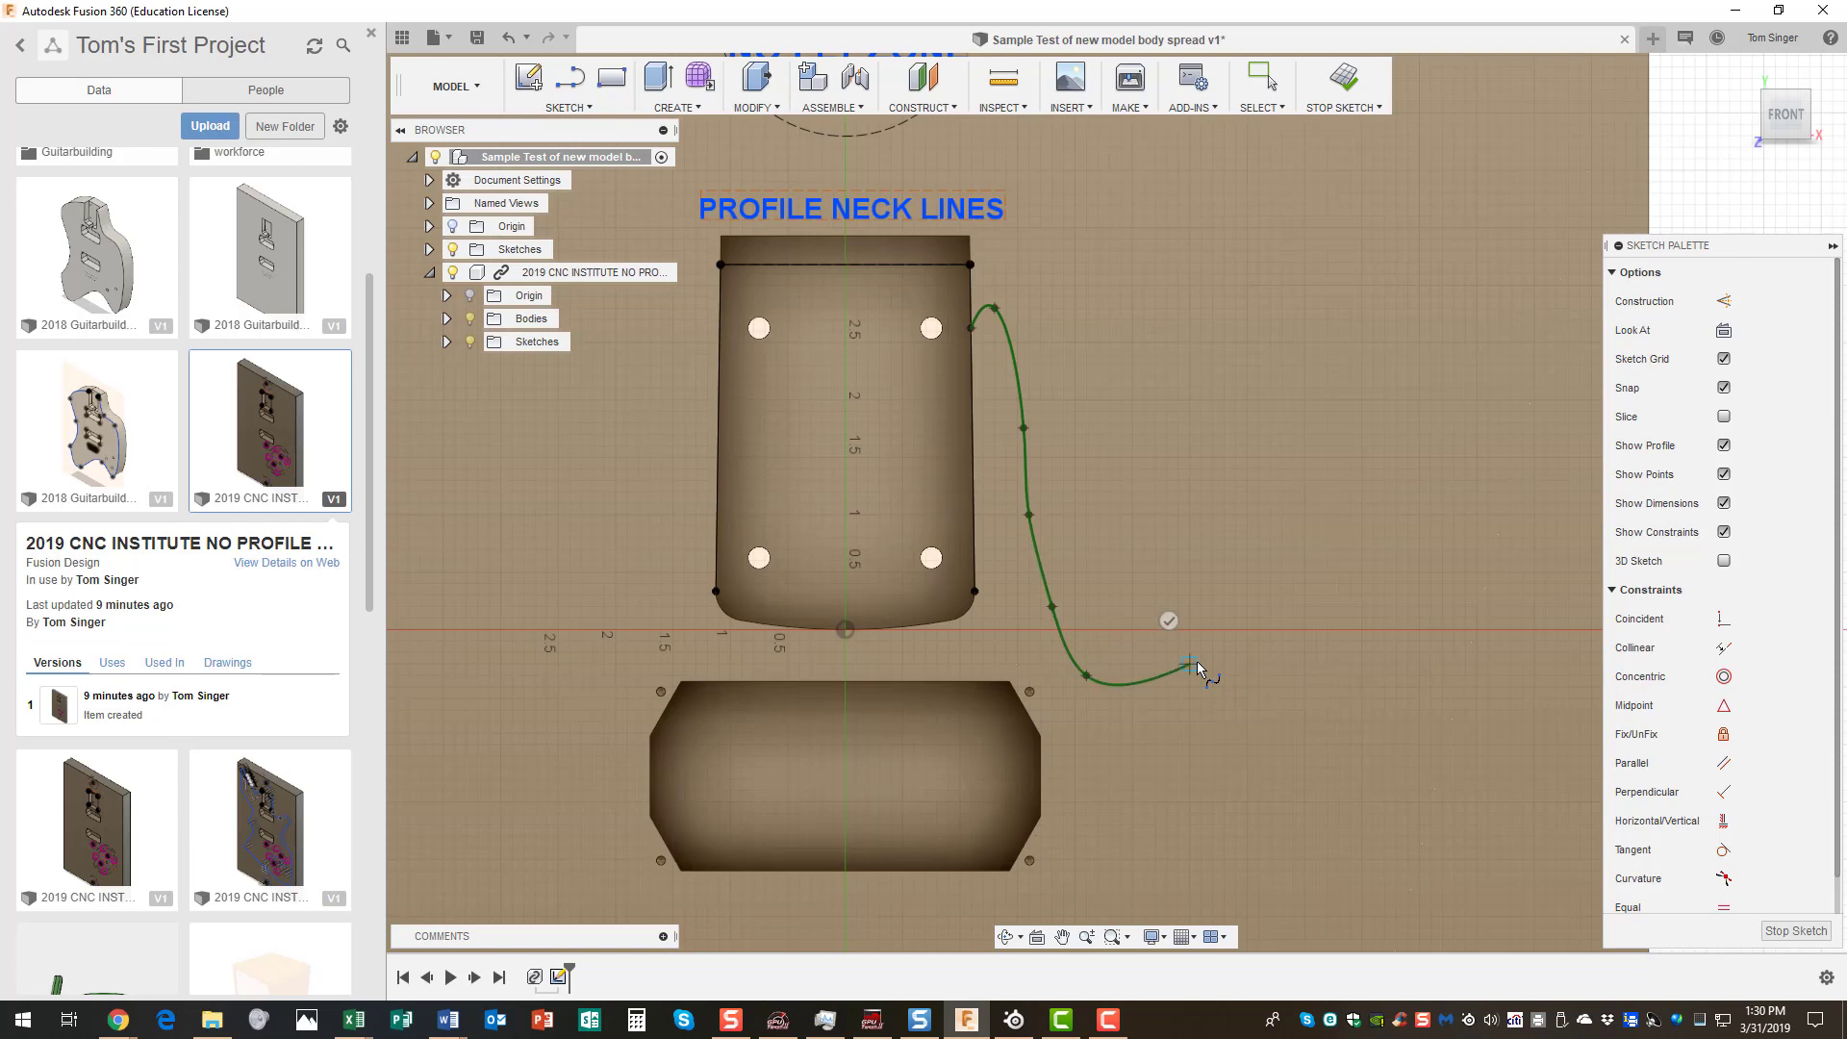
left_click(1270, 537)
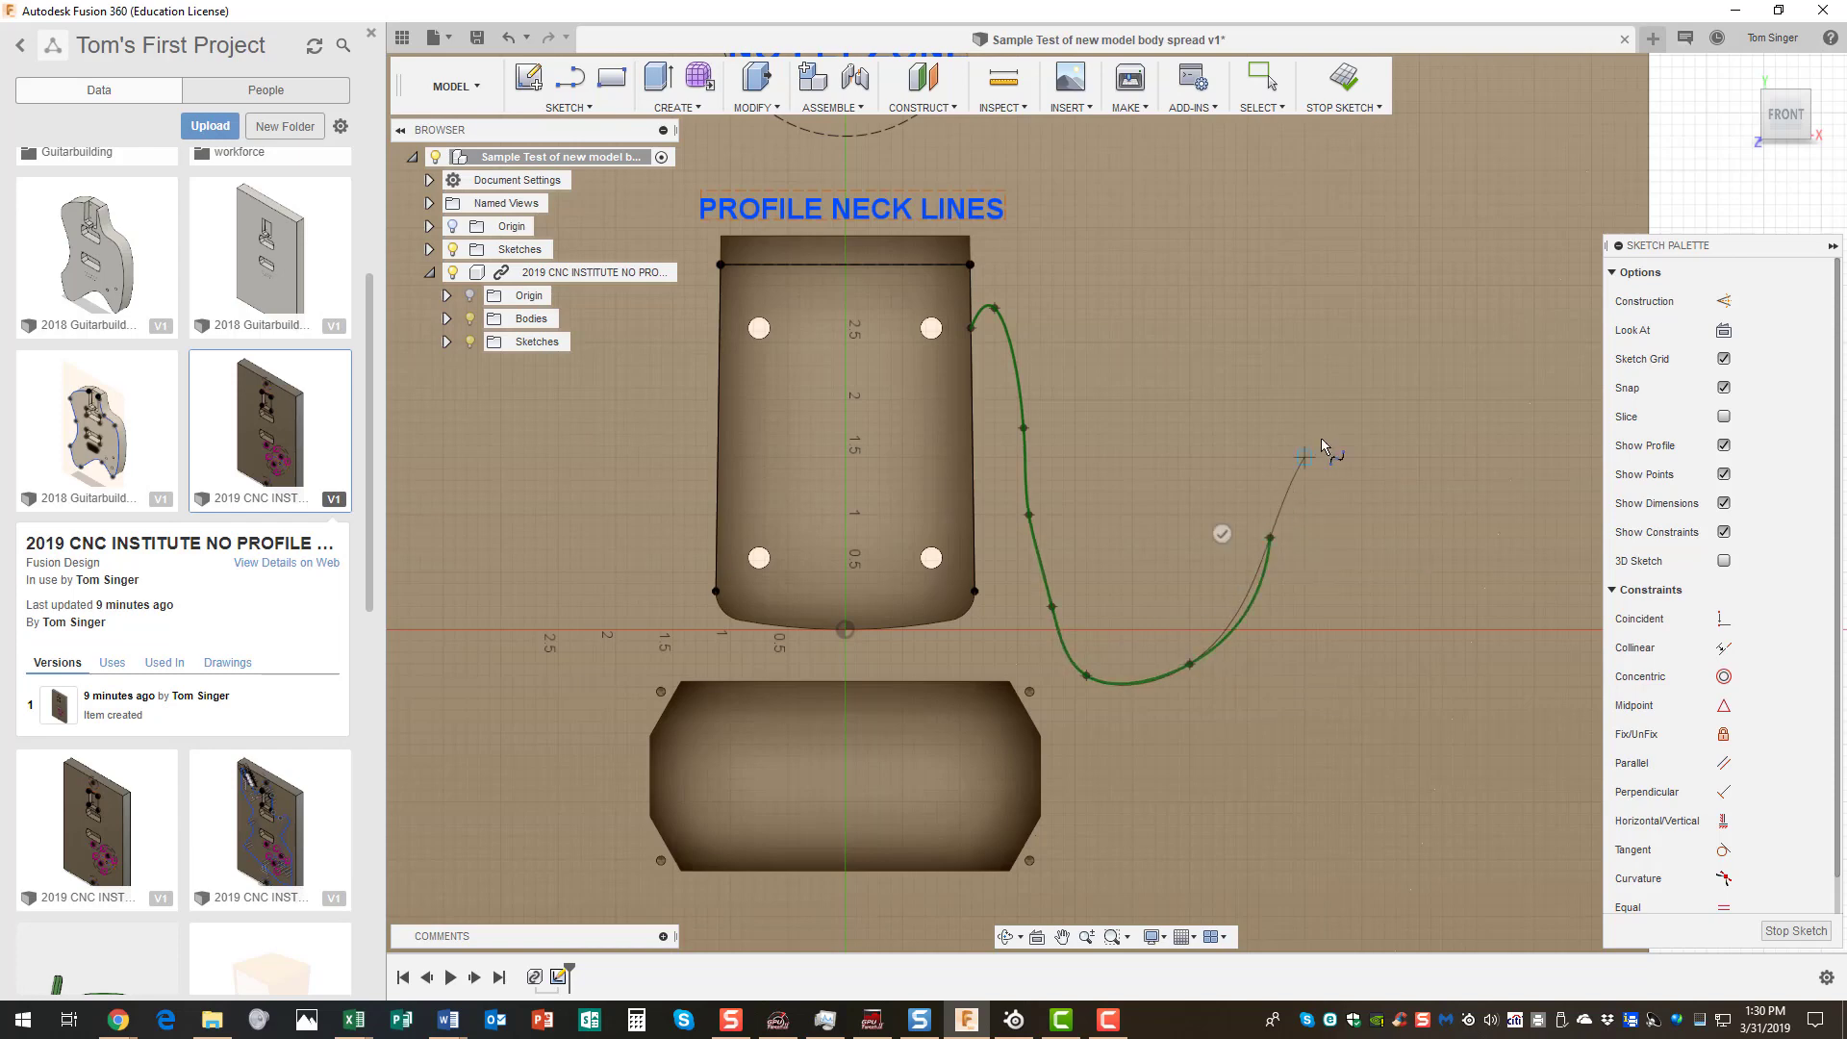
left_click(1351, 480)
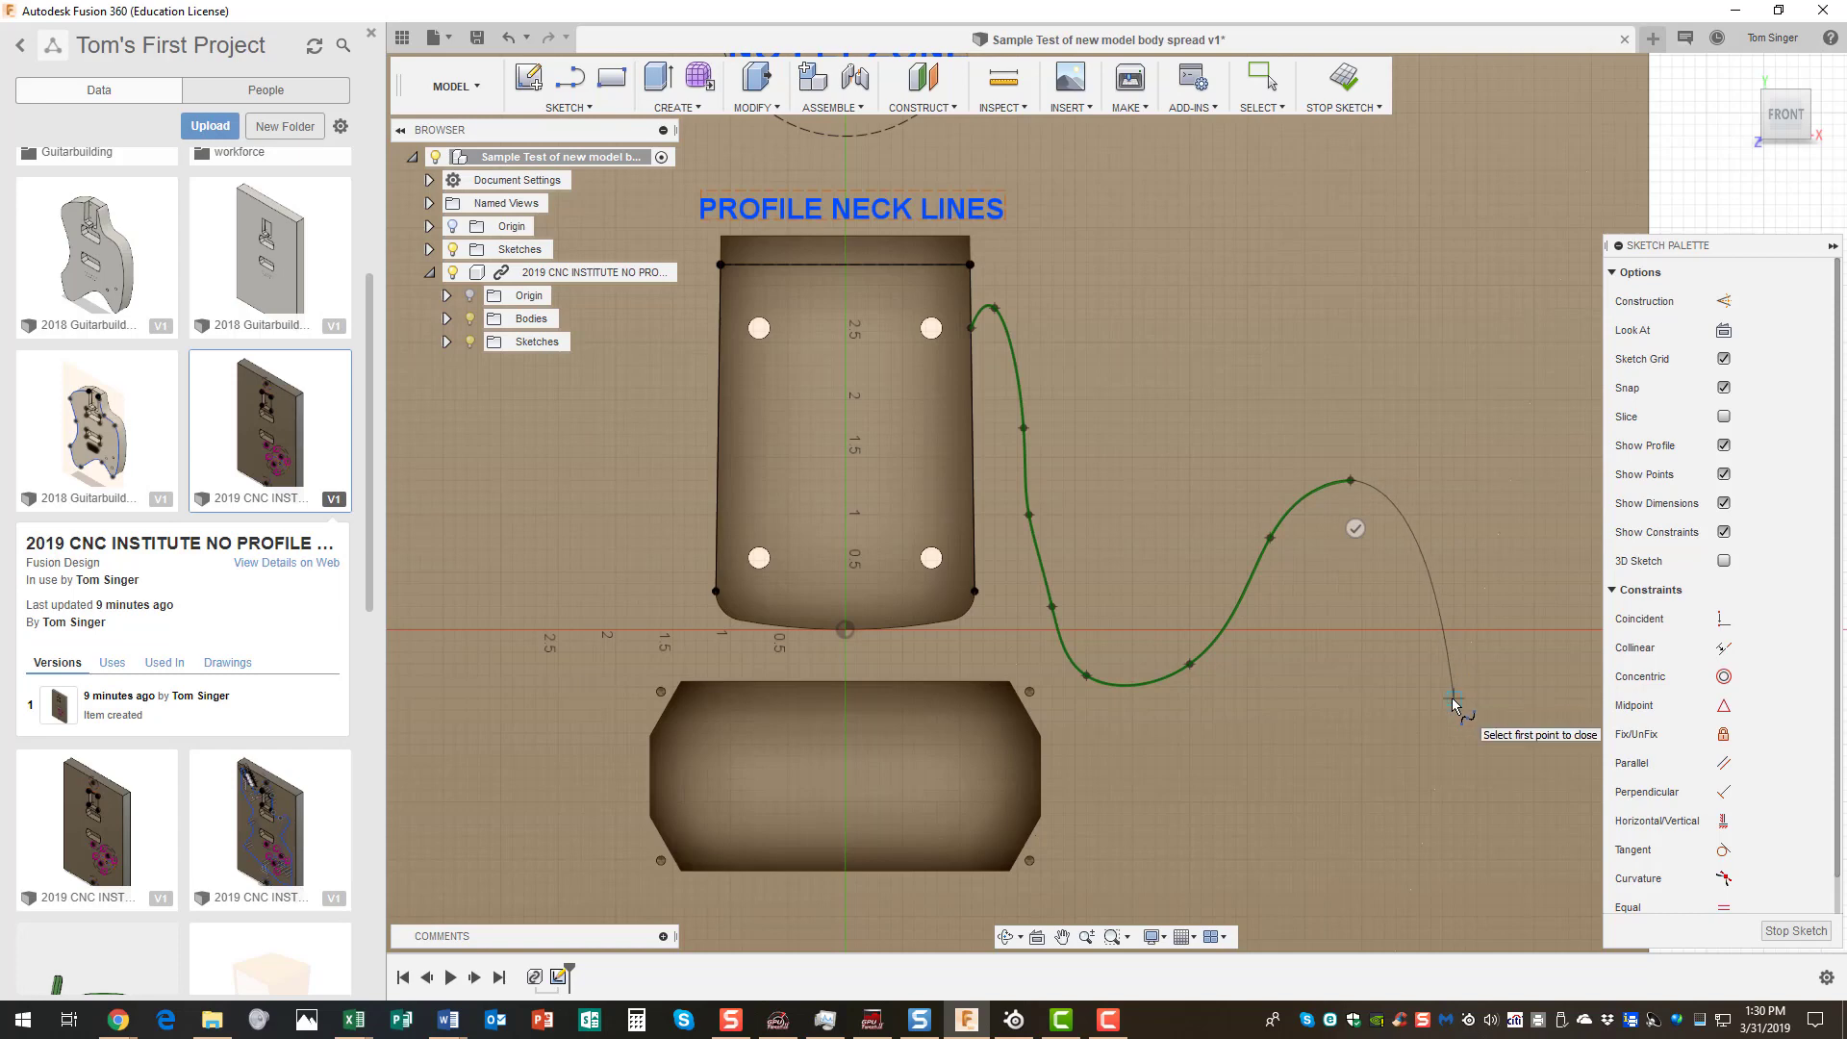
left_click(1454, 698)
key("Escape")
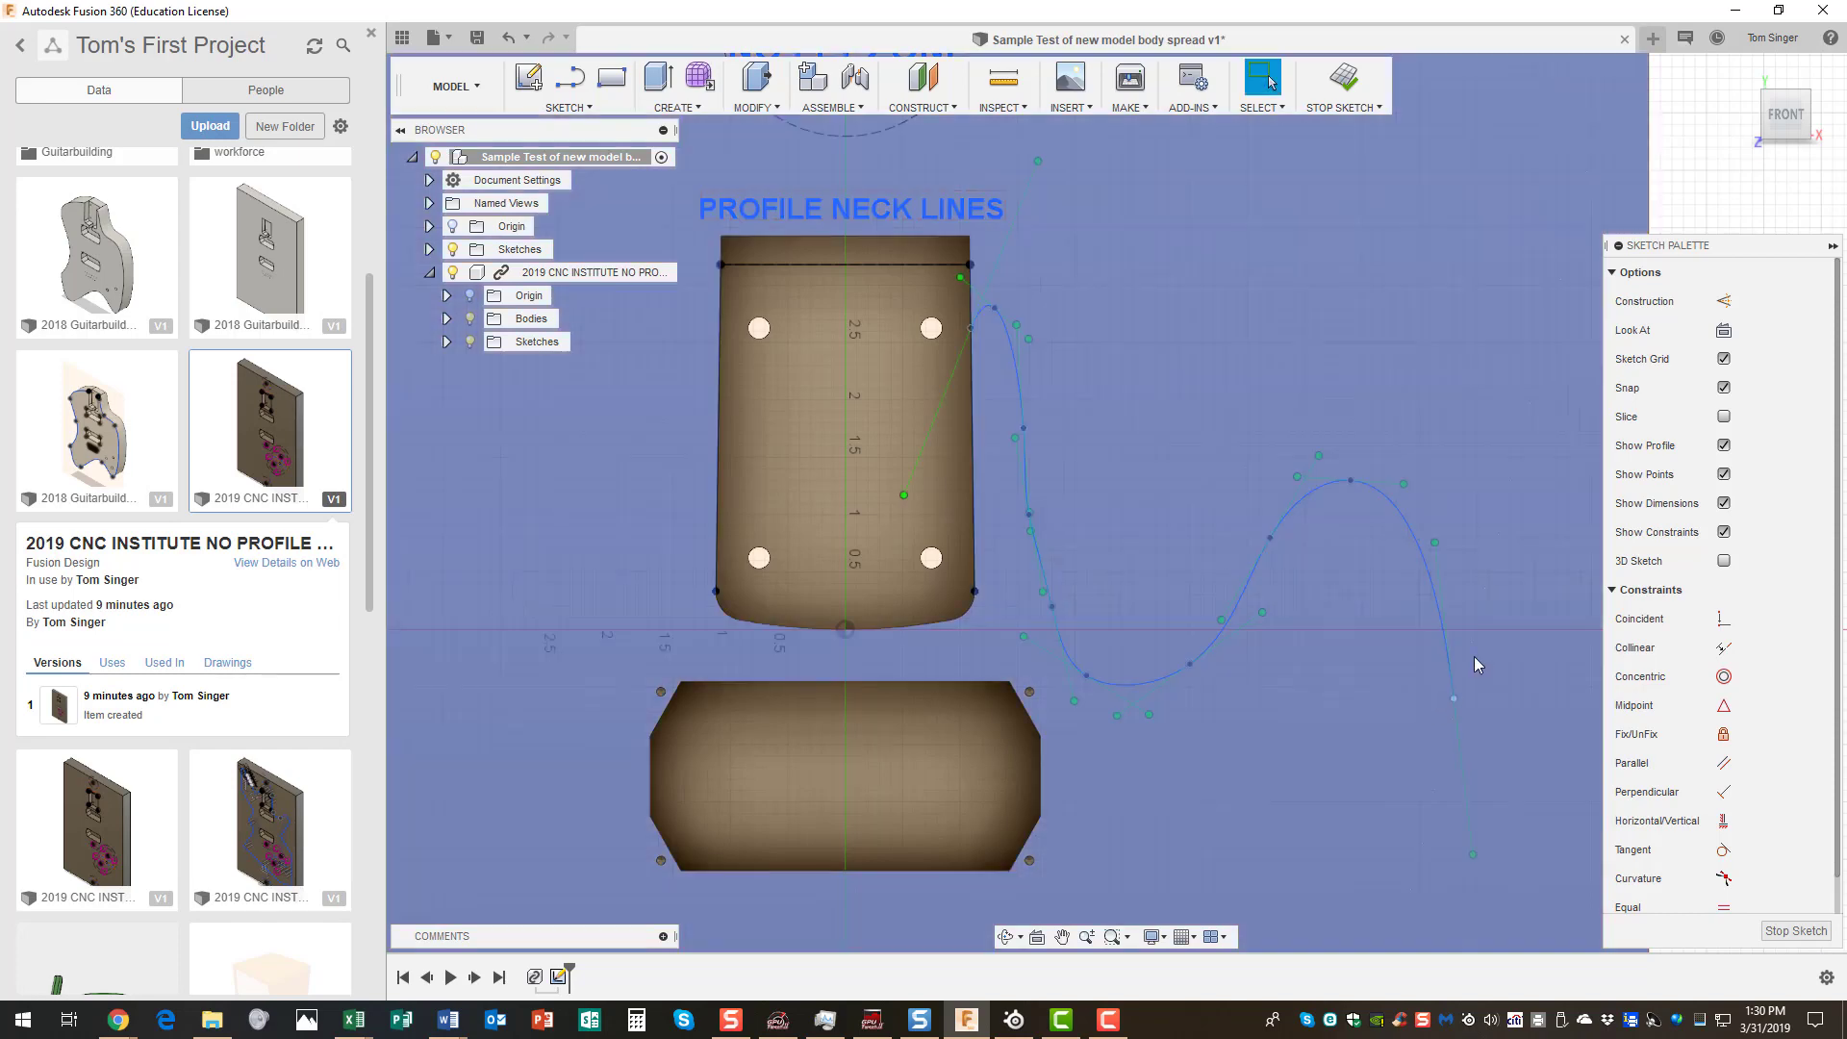
- Drag three of the spline's upper fit points to smooth the bend, then zoom out
left_click(1031, 515)
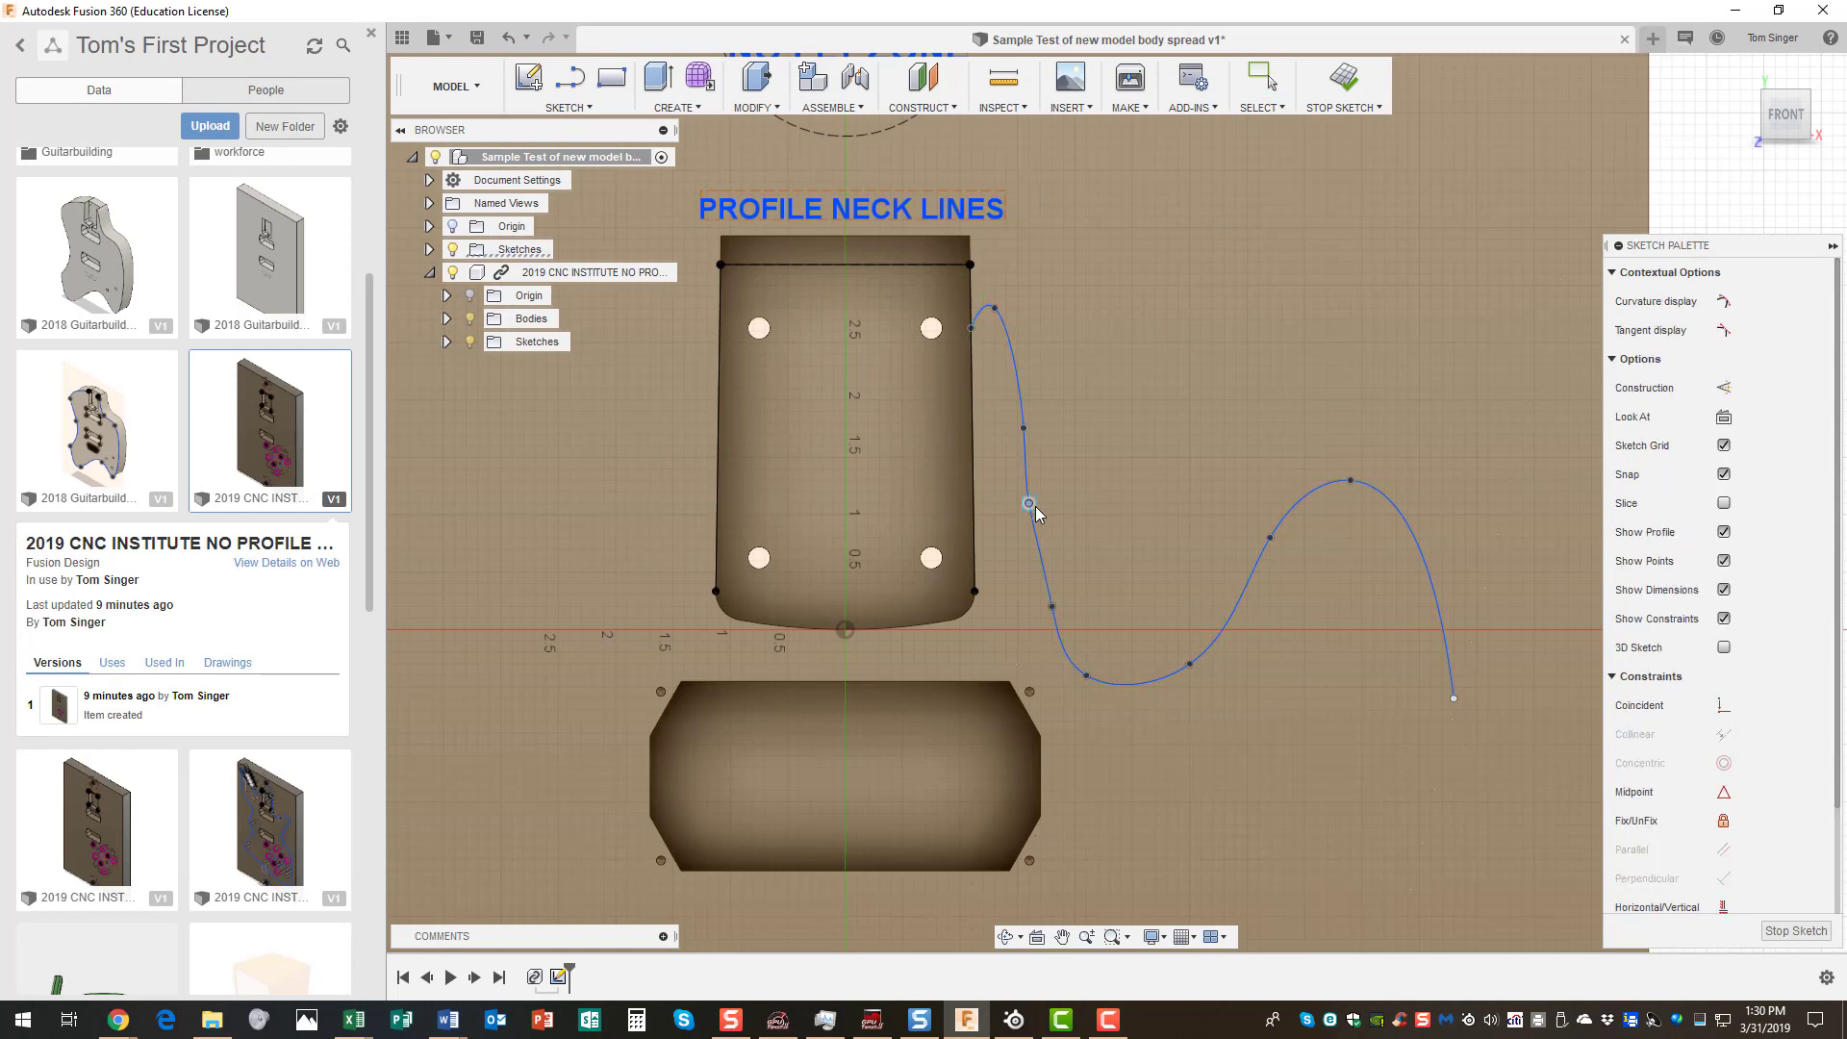
left_click_drag(1019, 487, 1035, 483)
left_click_drag(1017, 385, 1016, 365)
left_click_drag(1013, 364, 1020, 361)
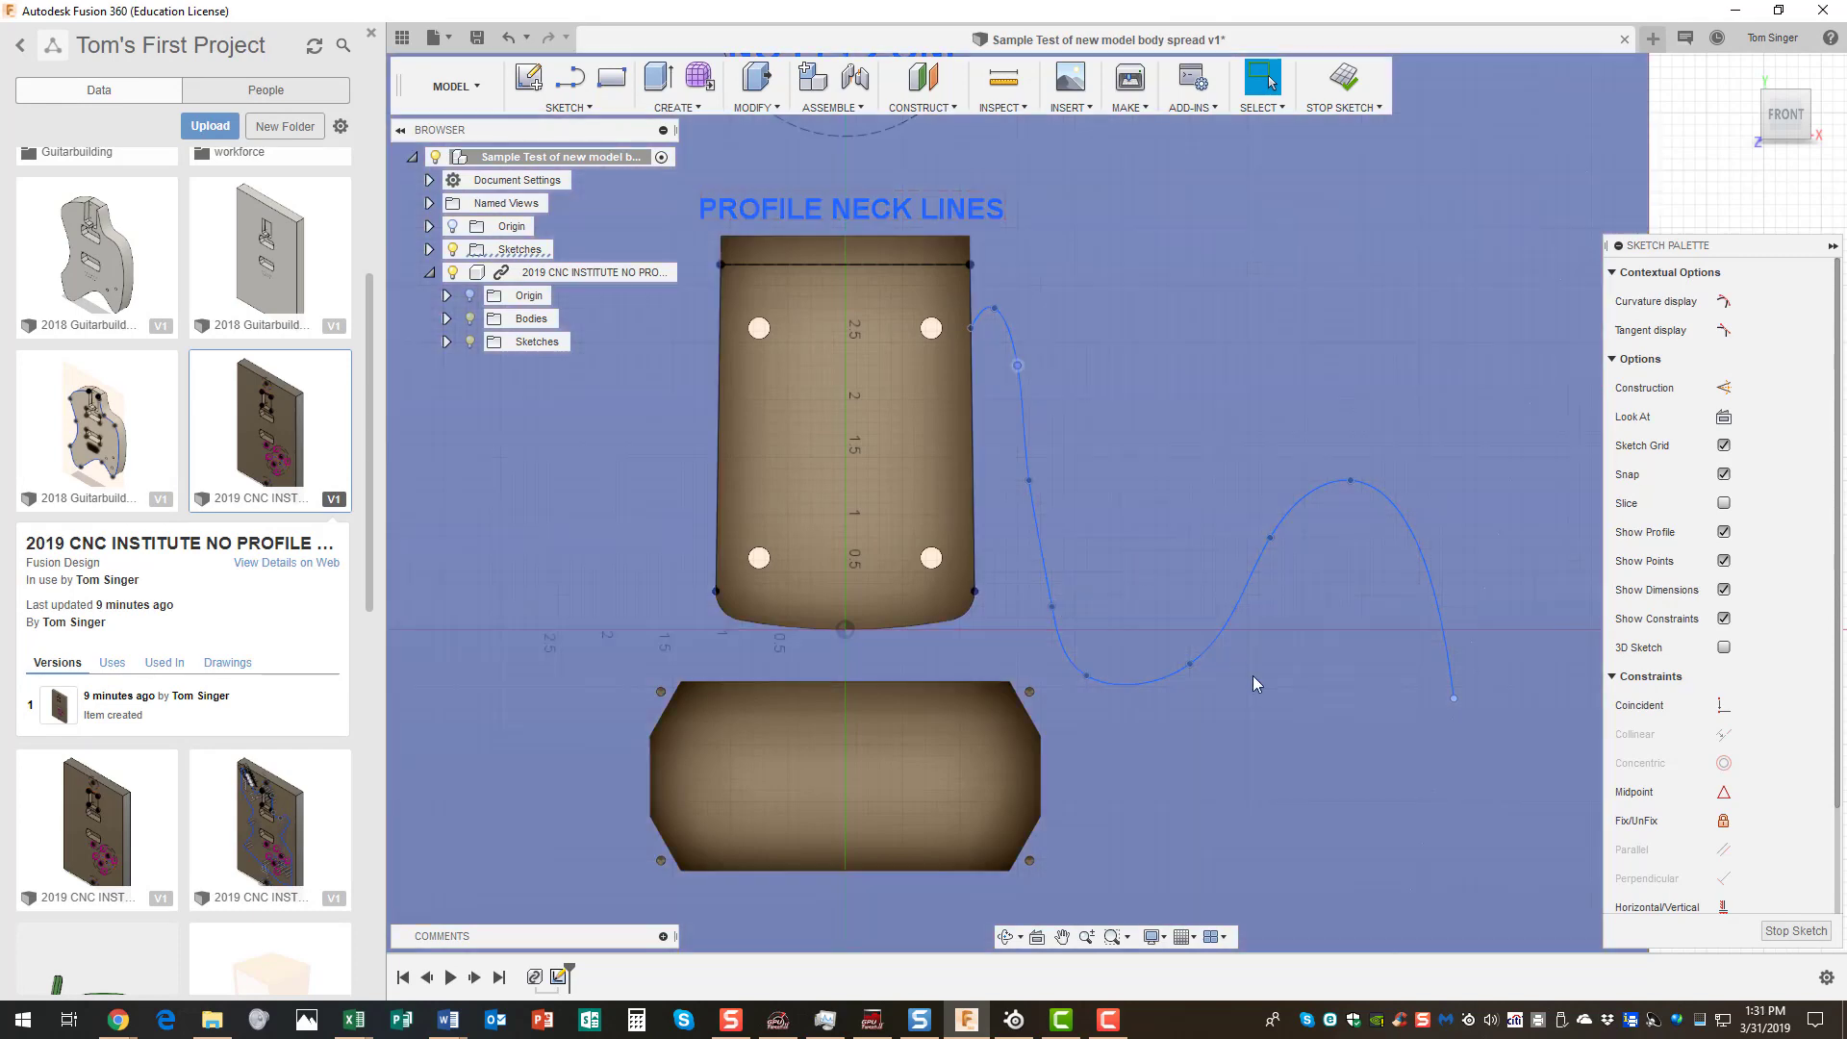
scroll(1312, 753, "up", 3)
scroll(1257, 735, "down", 3)
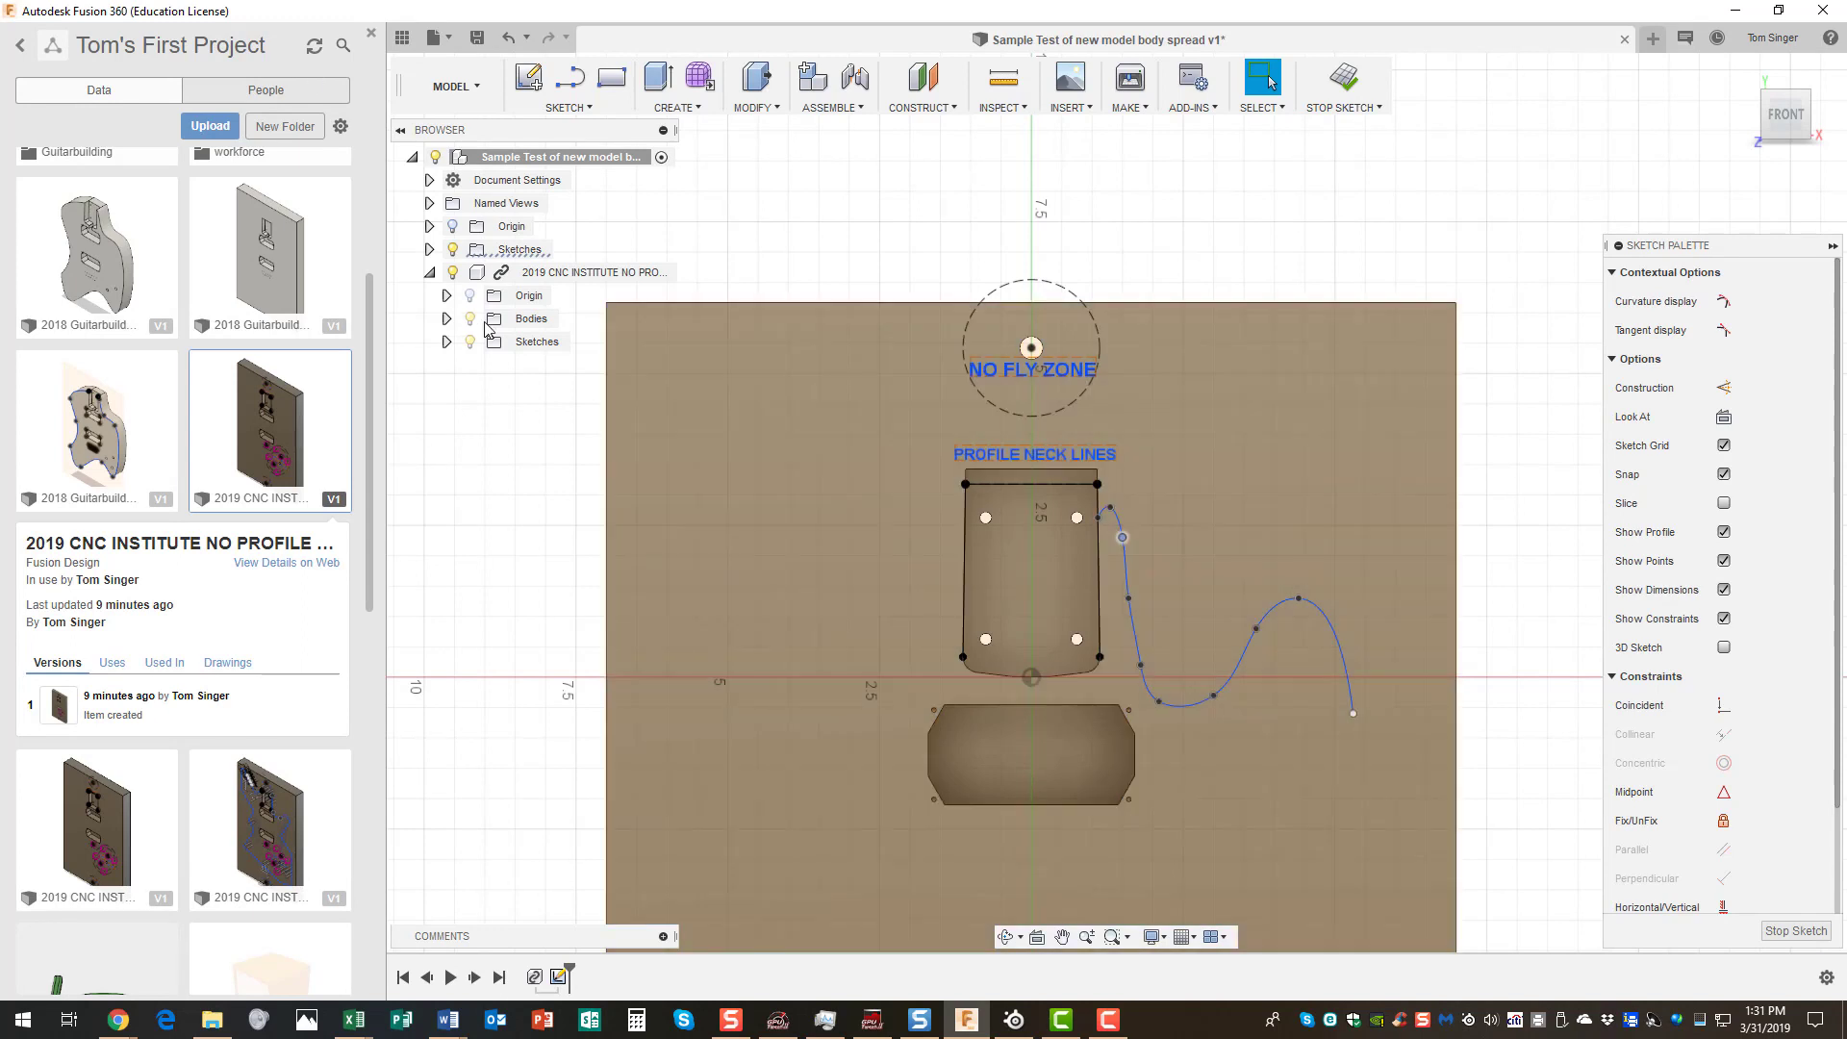
- Start a straight line at the neck spline's end and fix its first segment
left_click(592, 112)
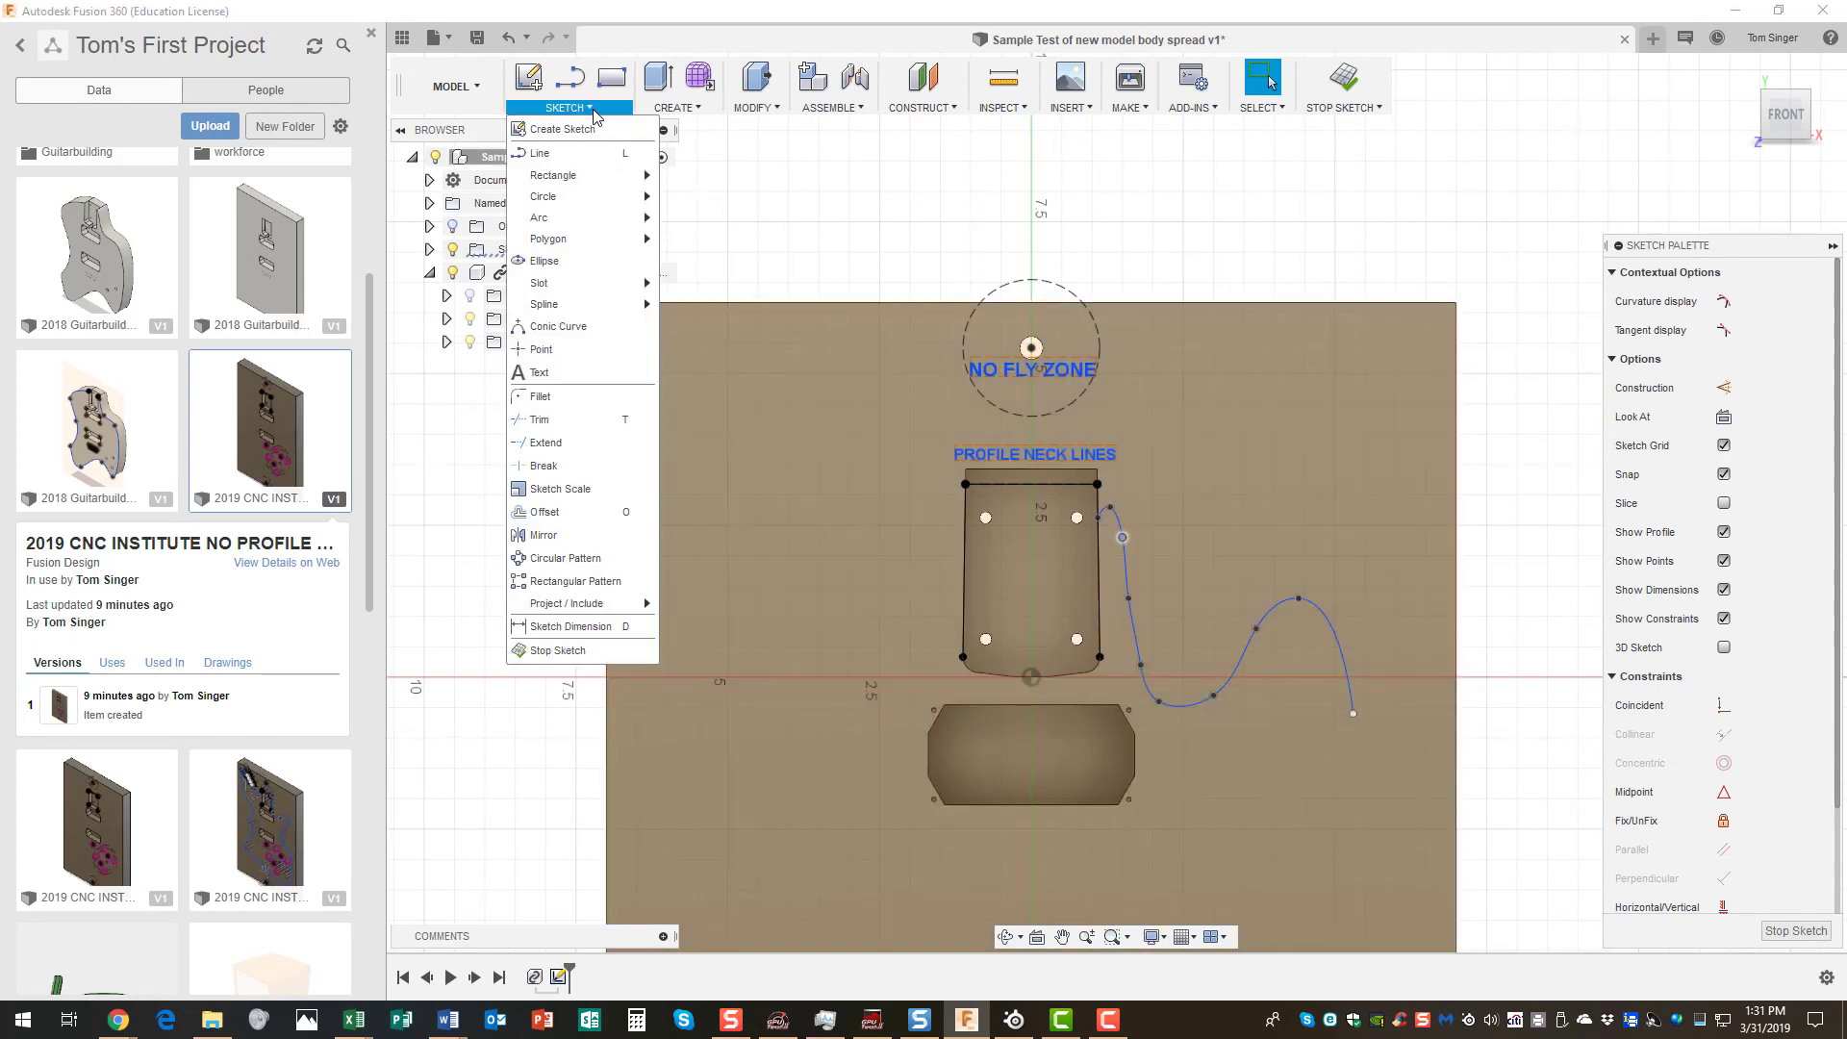
left_click(536, 154)
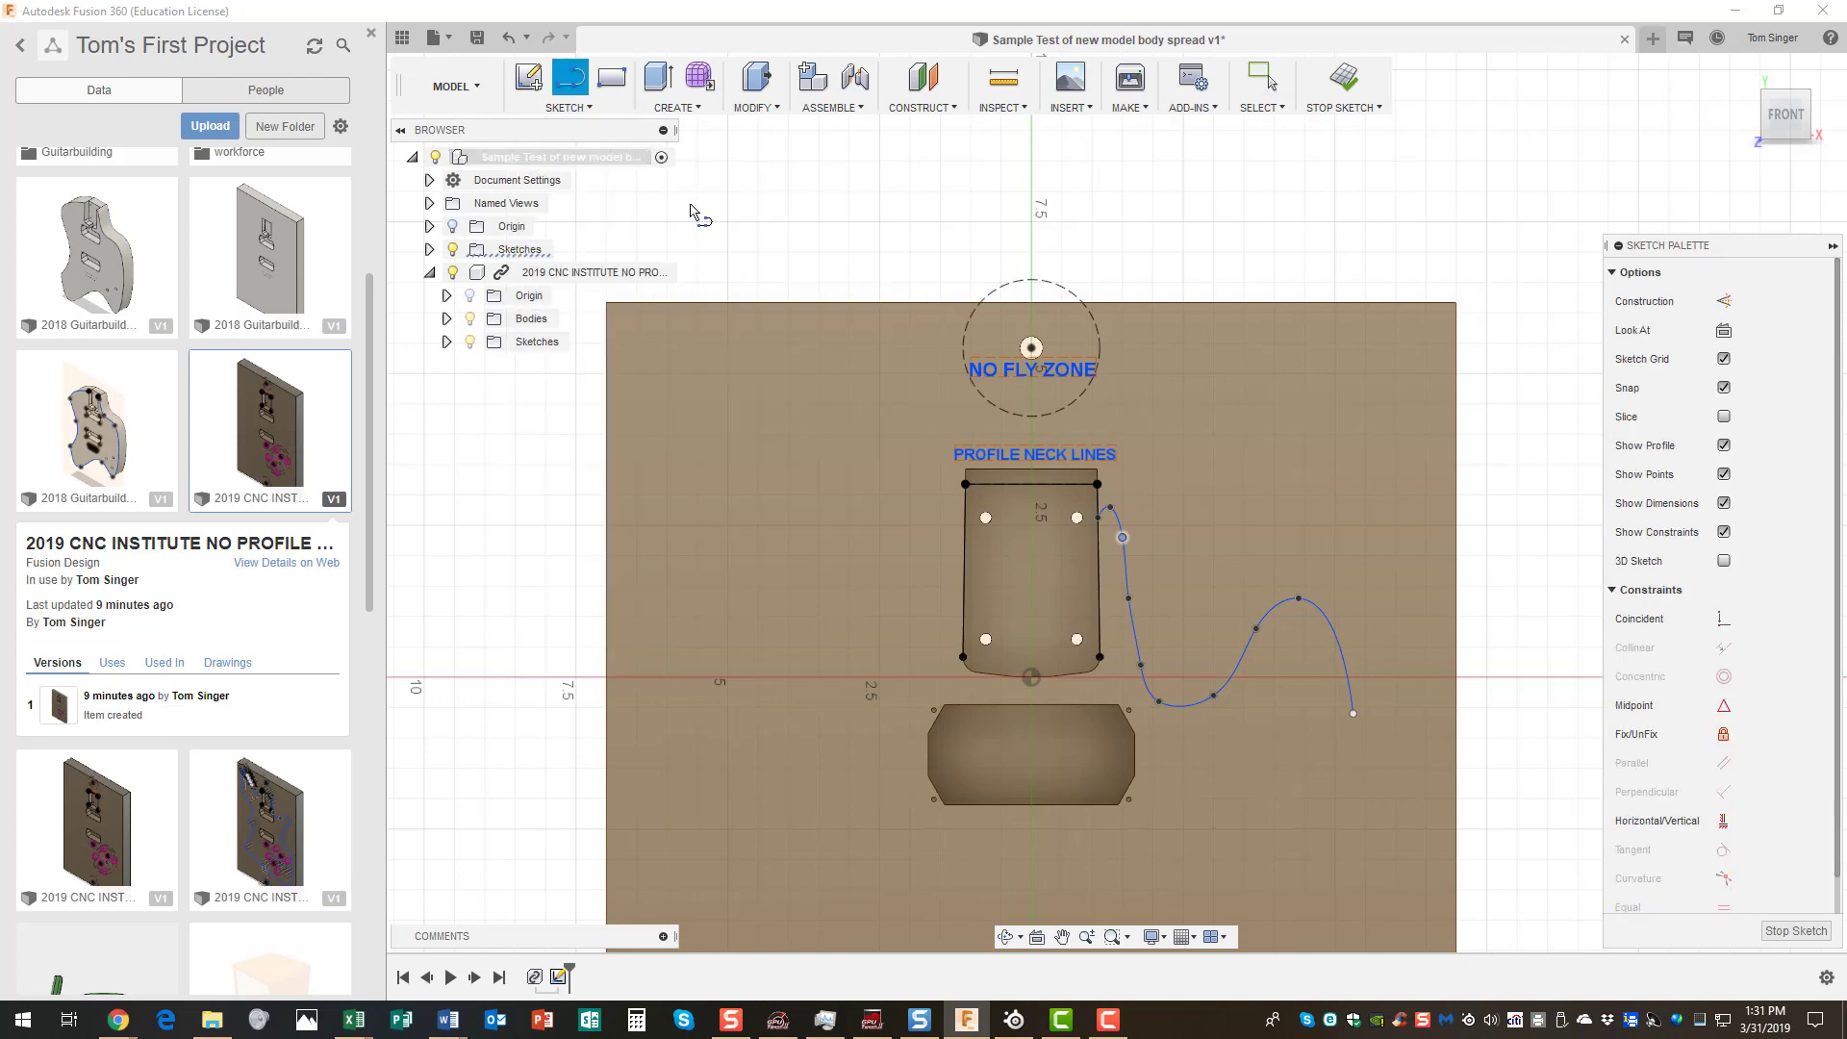
left_click(1351, 714)
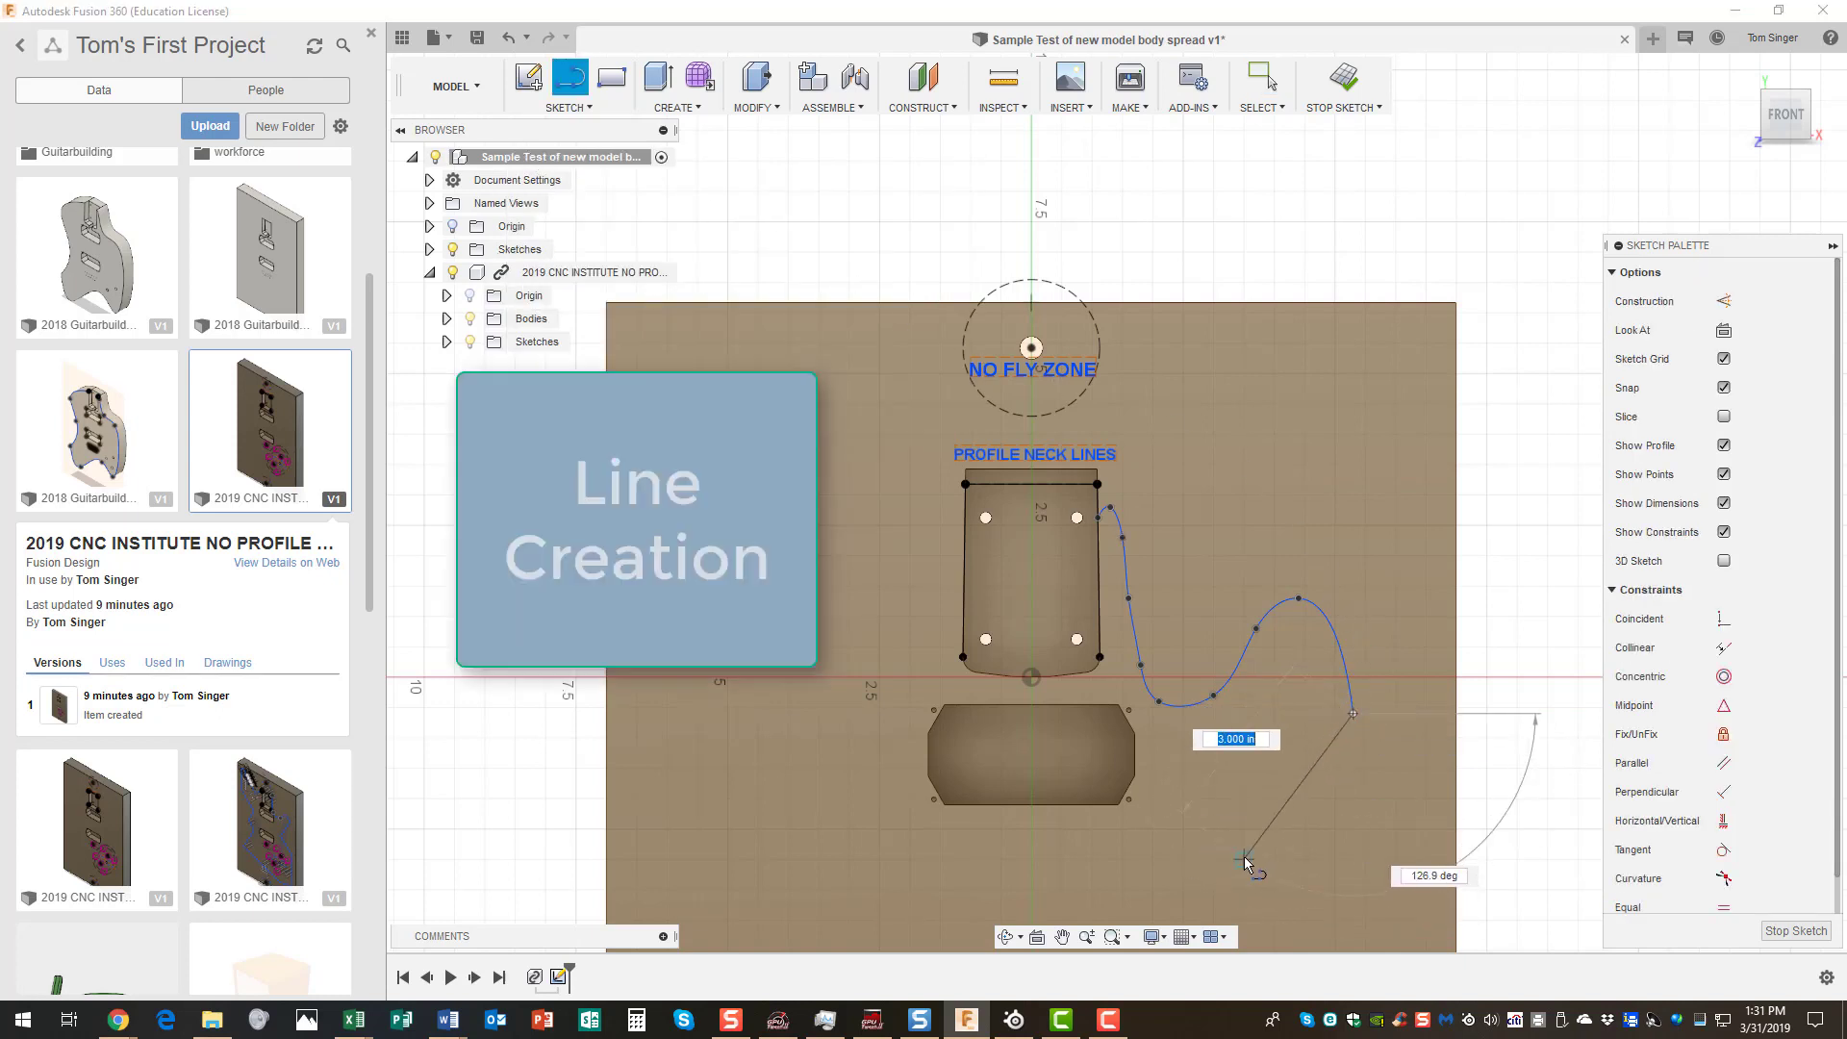
scroll(1180, 863, "up", 2)
scroll(1184, 854, "down", 4)
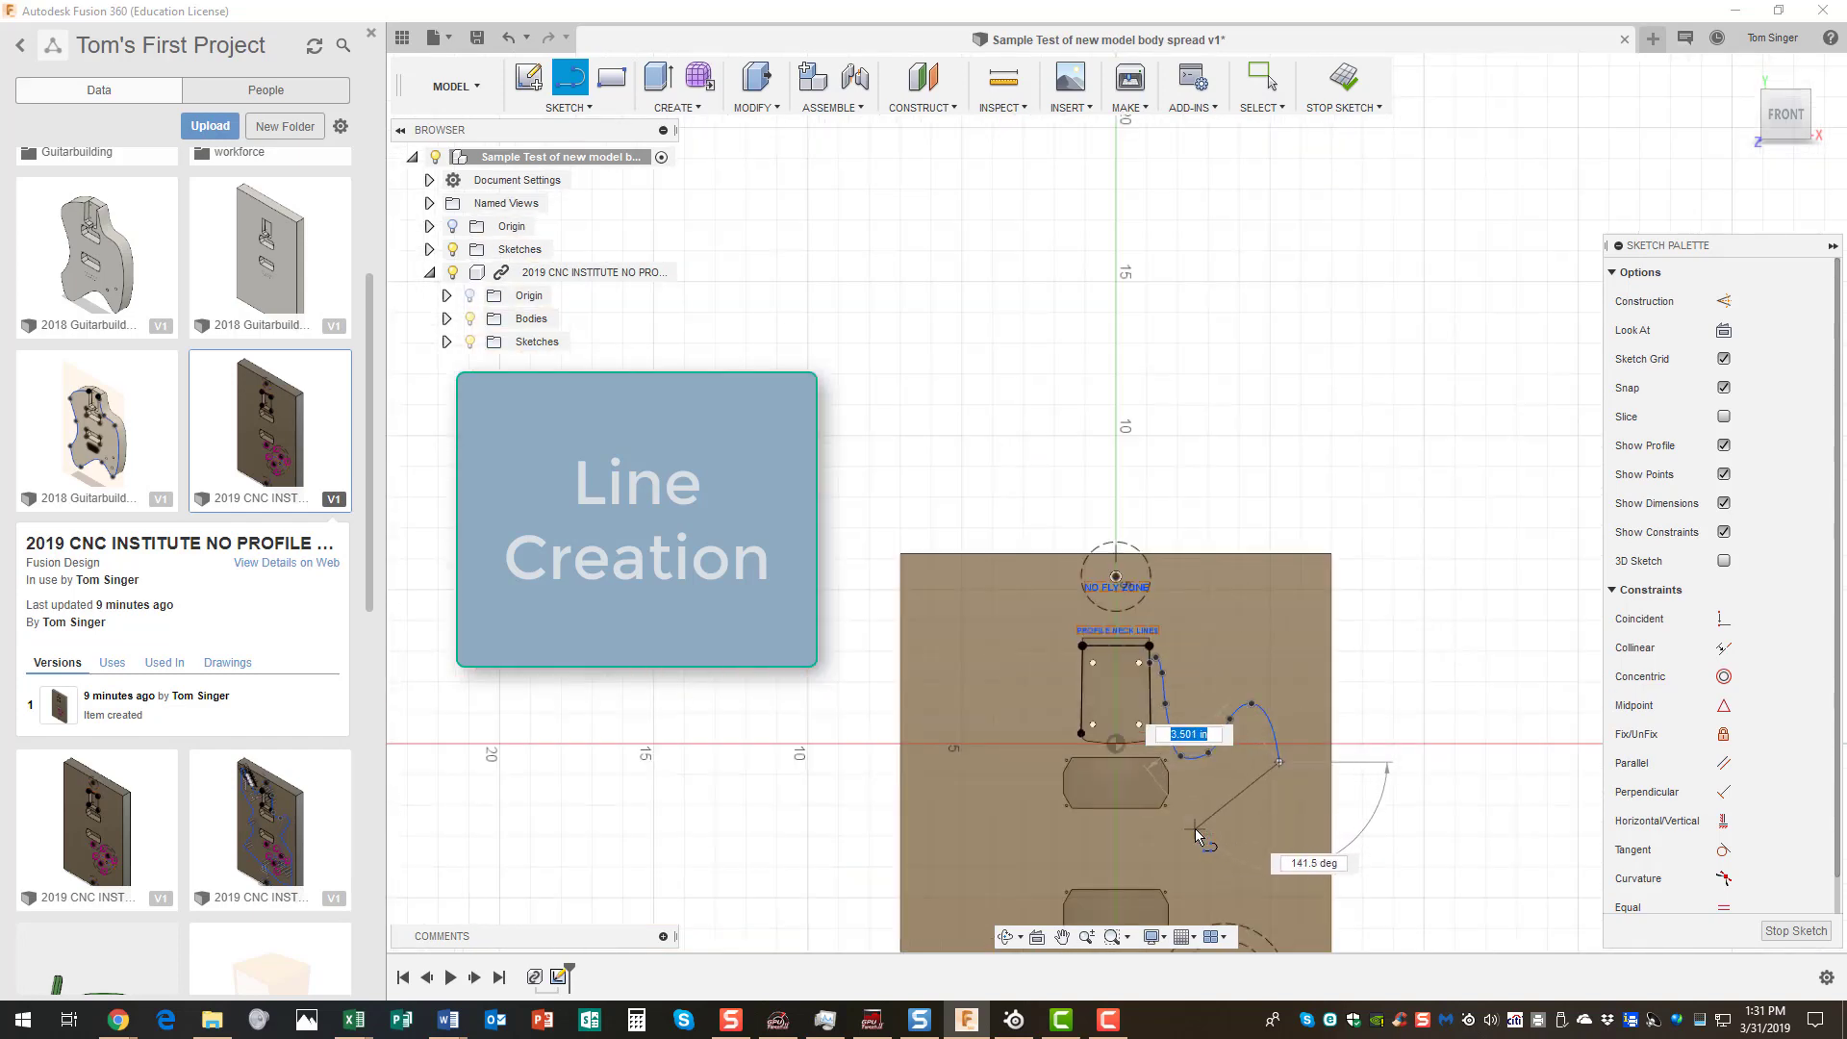
left_click(1195, 829)
- Continue the line down the right side, past the router no-fly zone, then up-left above the bottom zone
mouse_move(1239, 871)
middle_mouse_down()
mouse_move(1178, 616)
mouse_move(1094, 463)
middle_mouse_up()
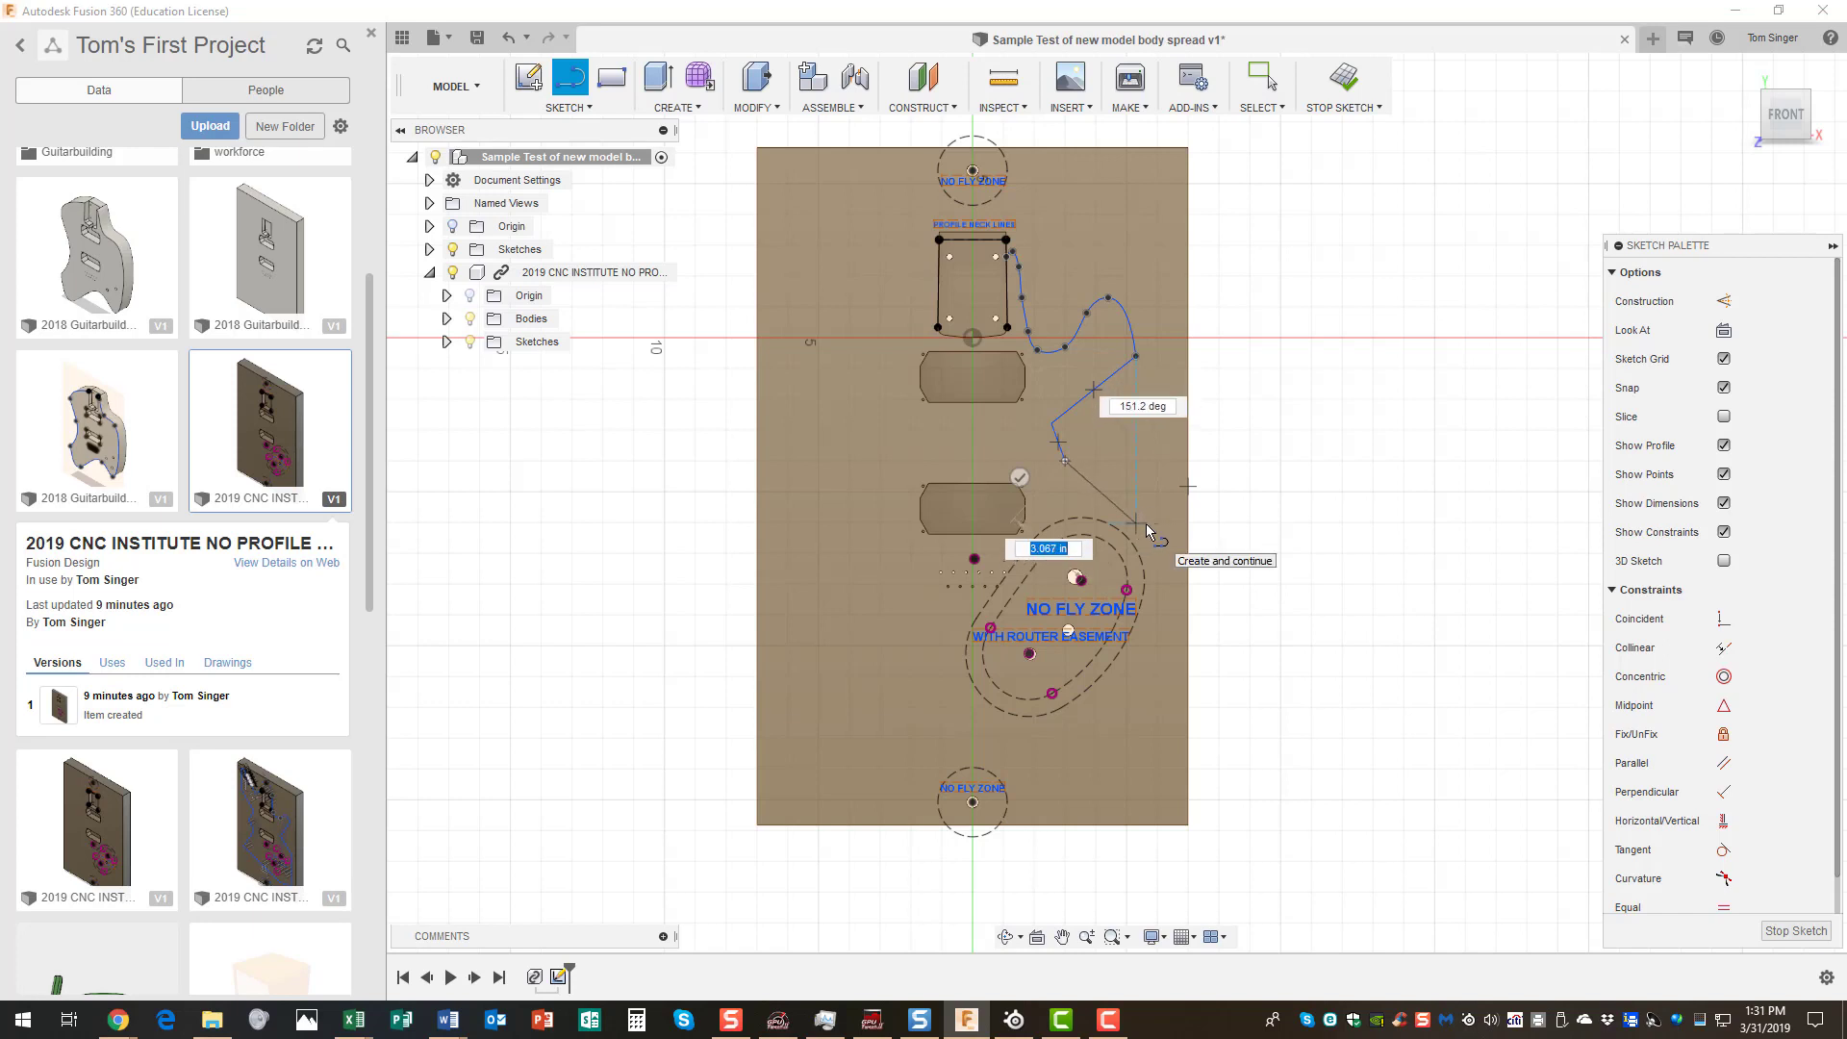
left_click(1146, 523)
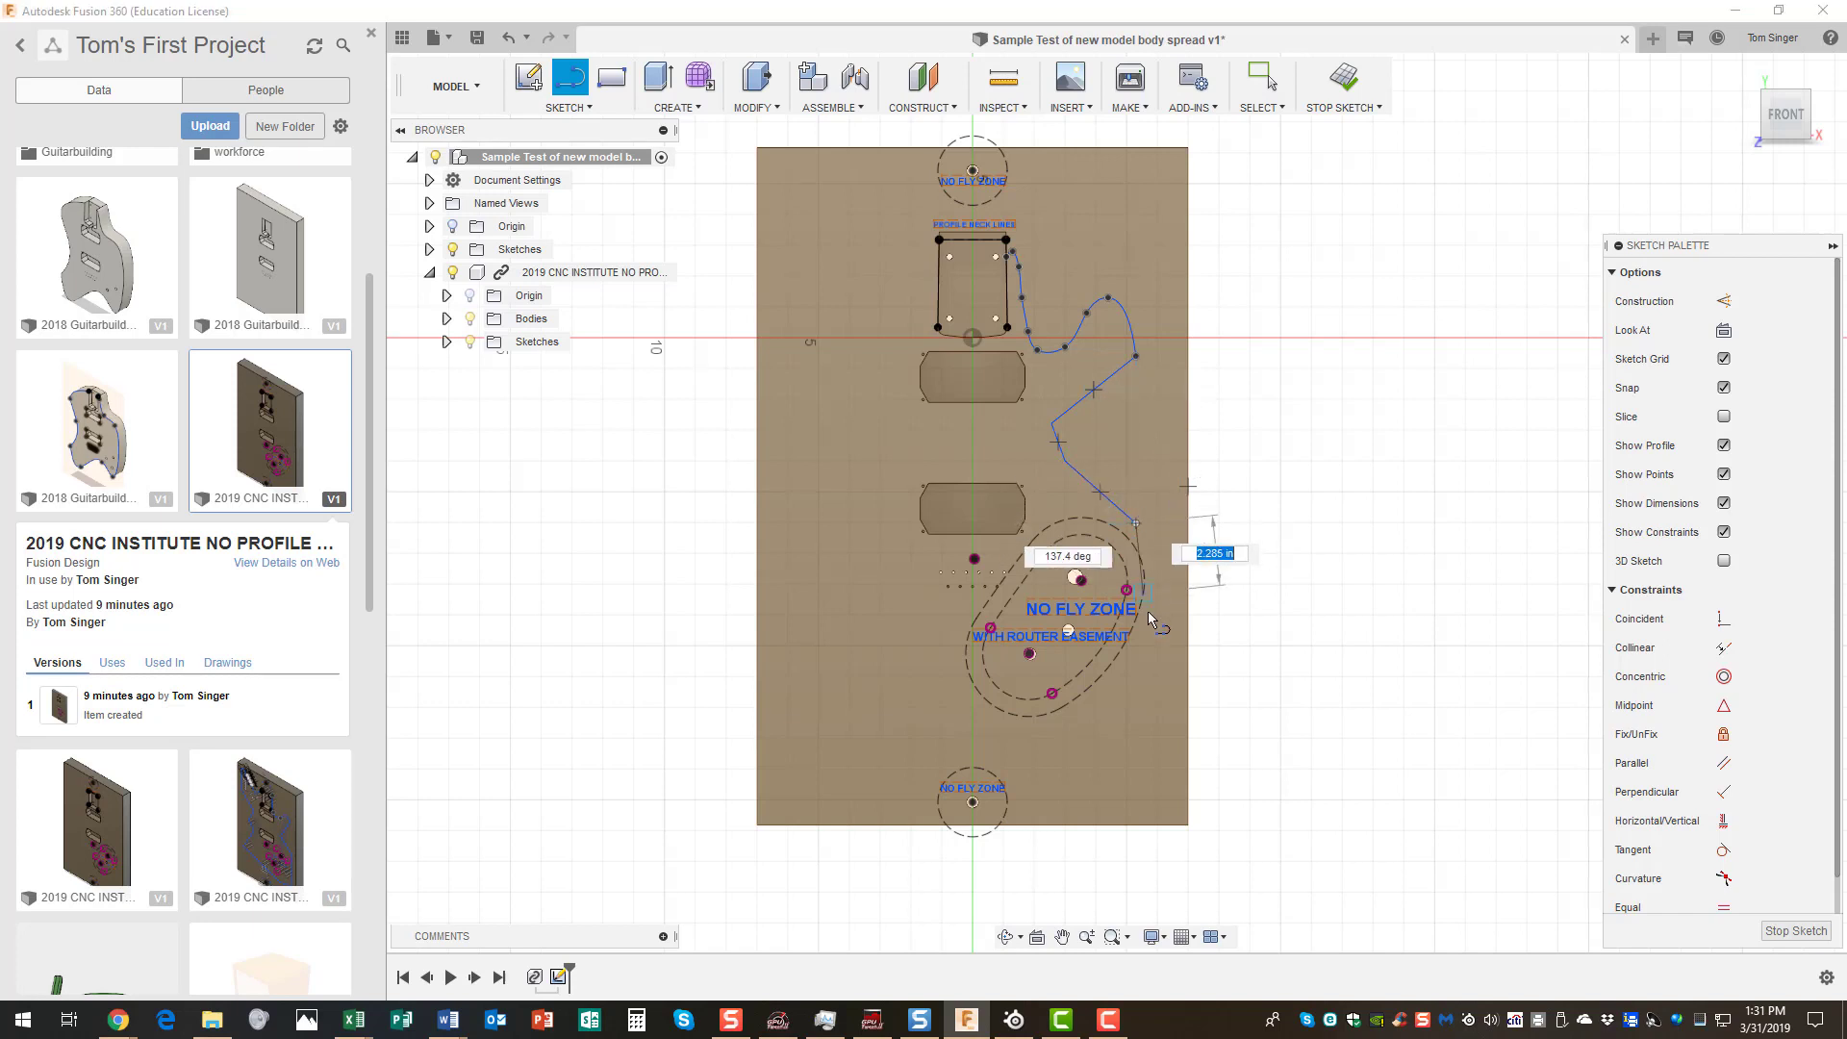
left_click(1165, 559)
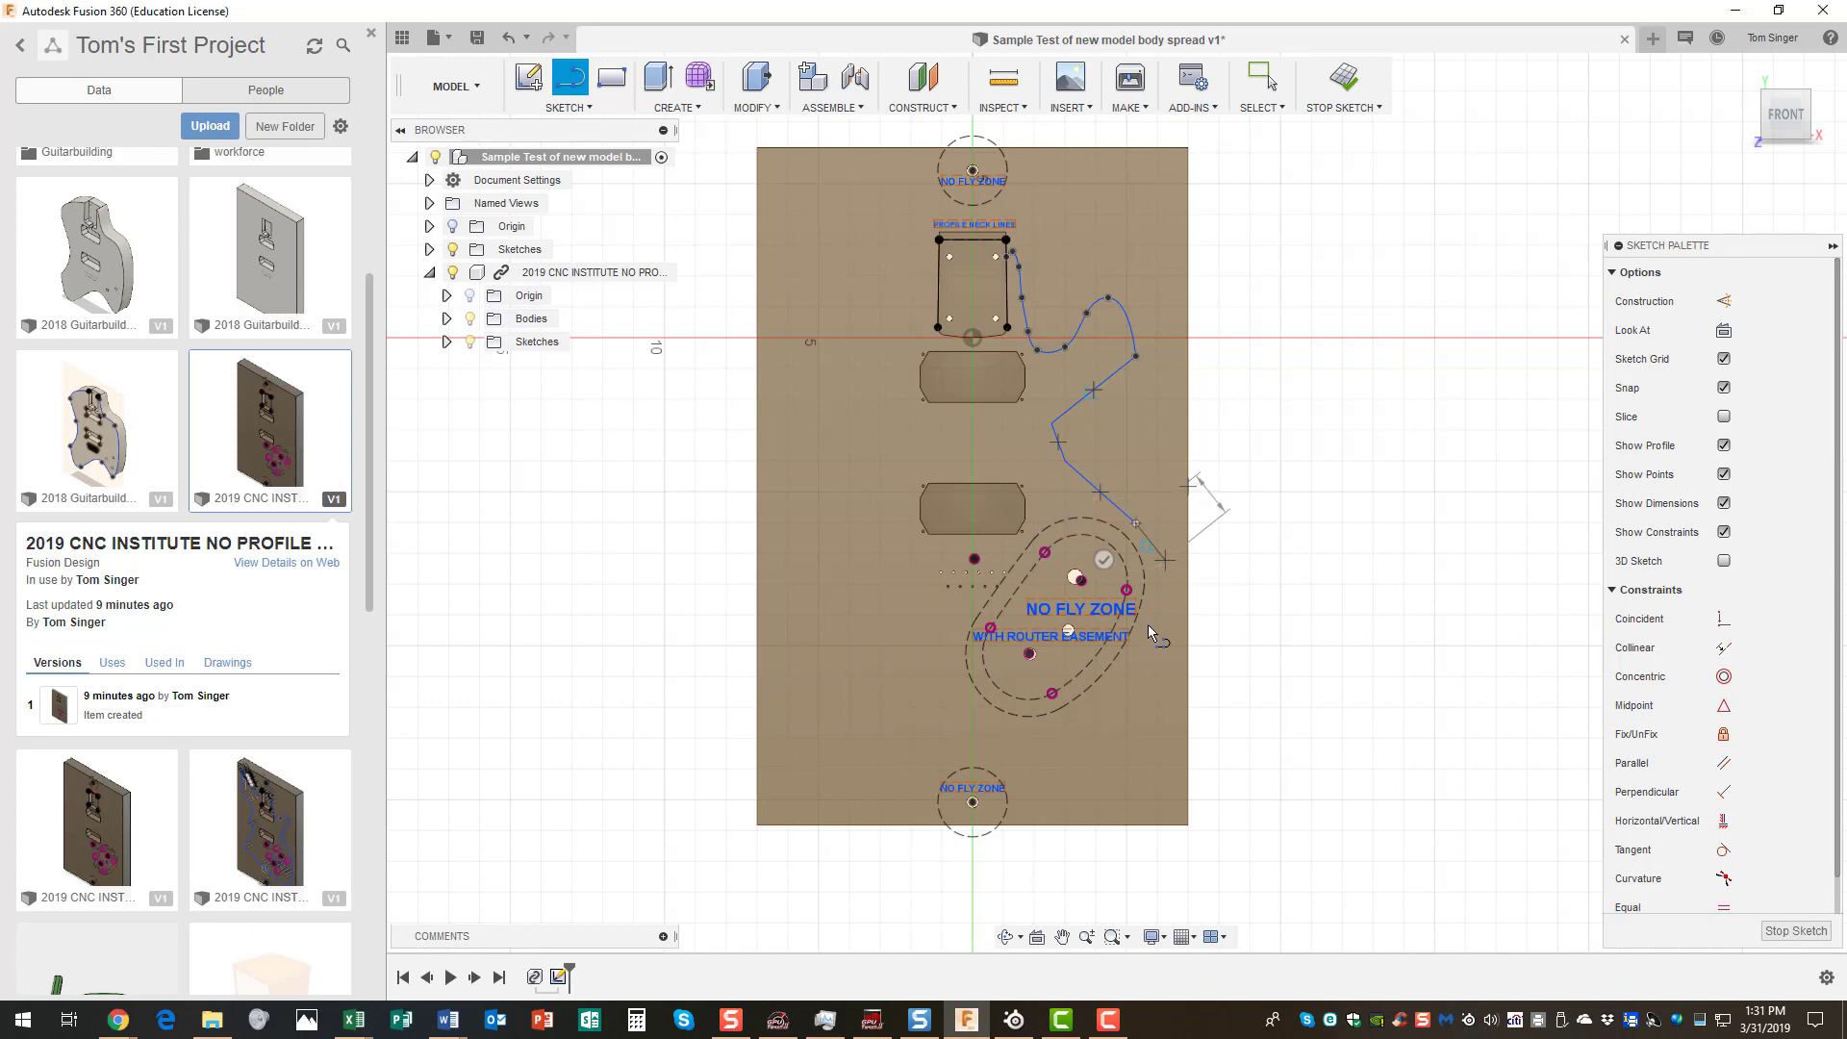
left_click(1102, 782)
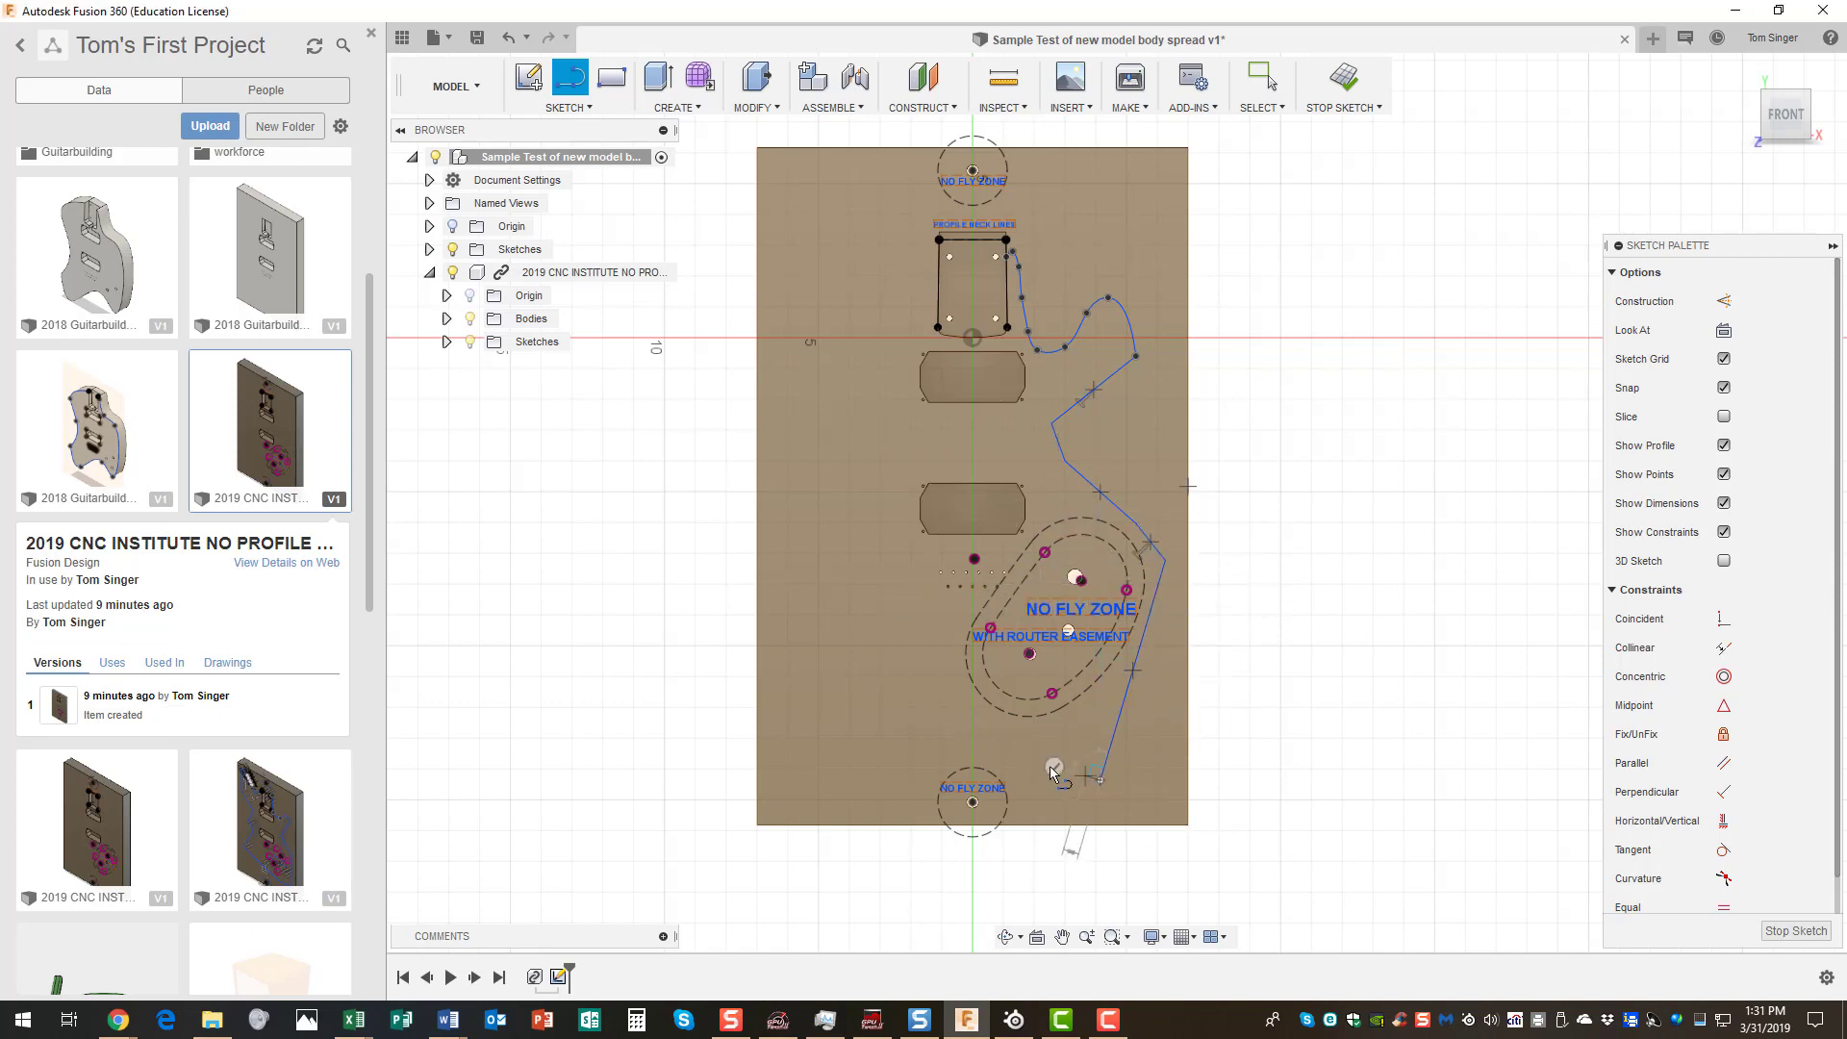
left_click(956, 709)
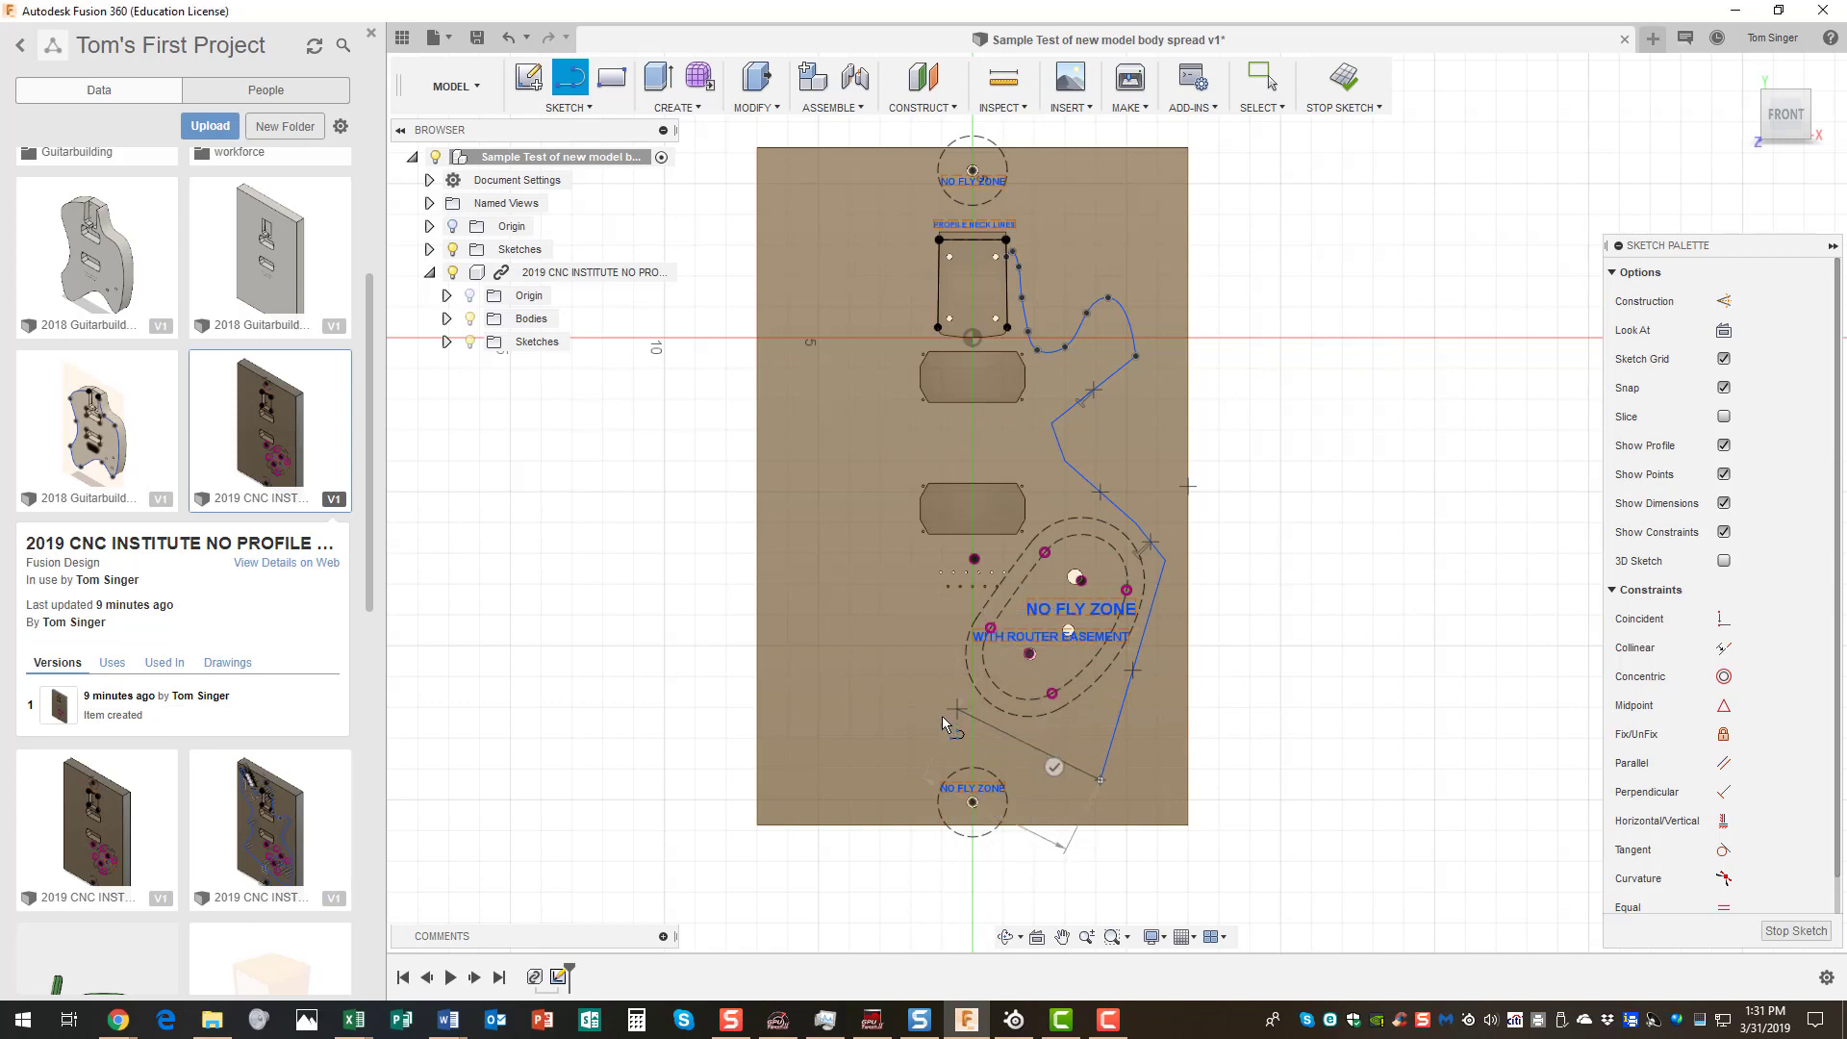
- Add line segments to the bottom-left corner and up the lower left side, then end the Line command
left_click(883, 780)
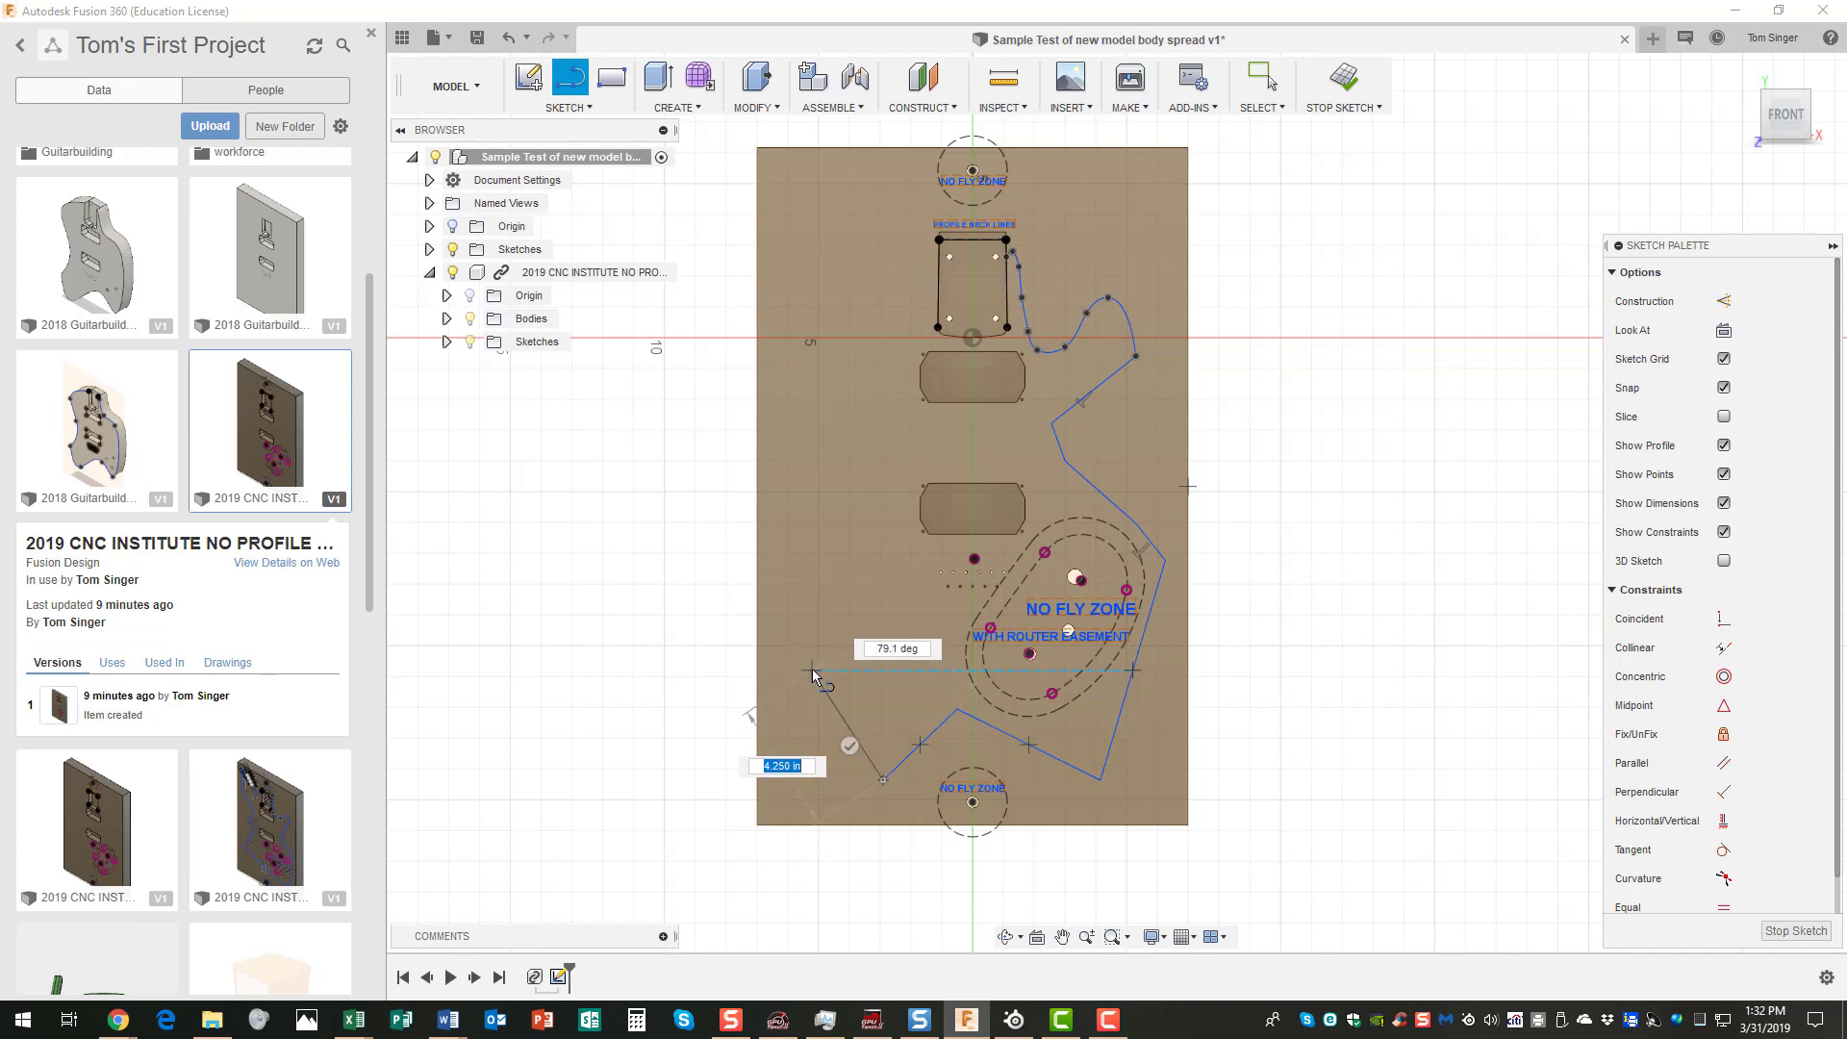
left_click(819, 671)
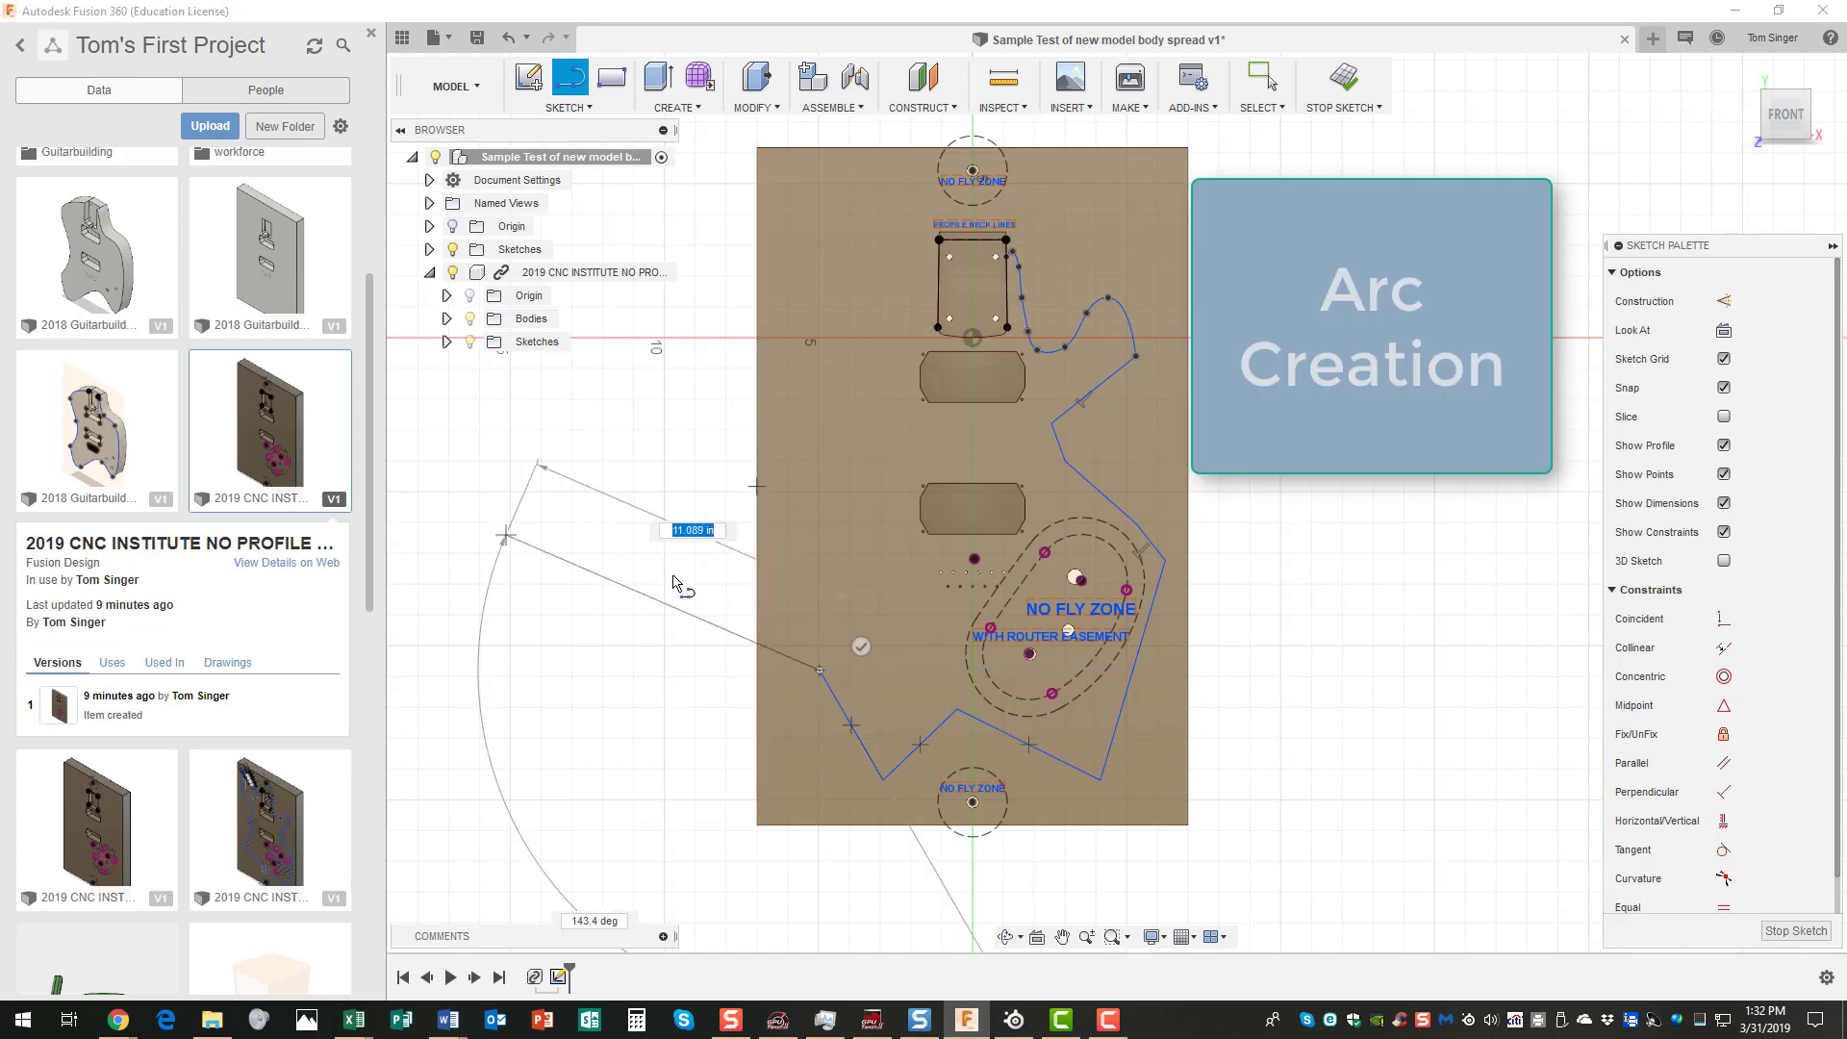
left_click_drag(922, 527, 859, 524)
right_click(861, 532)
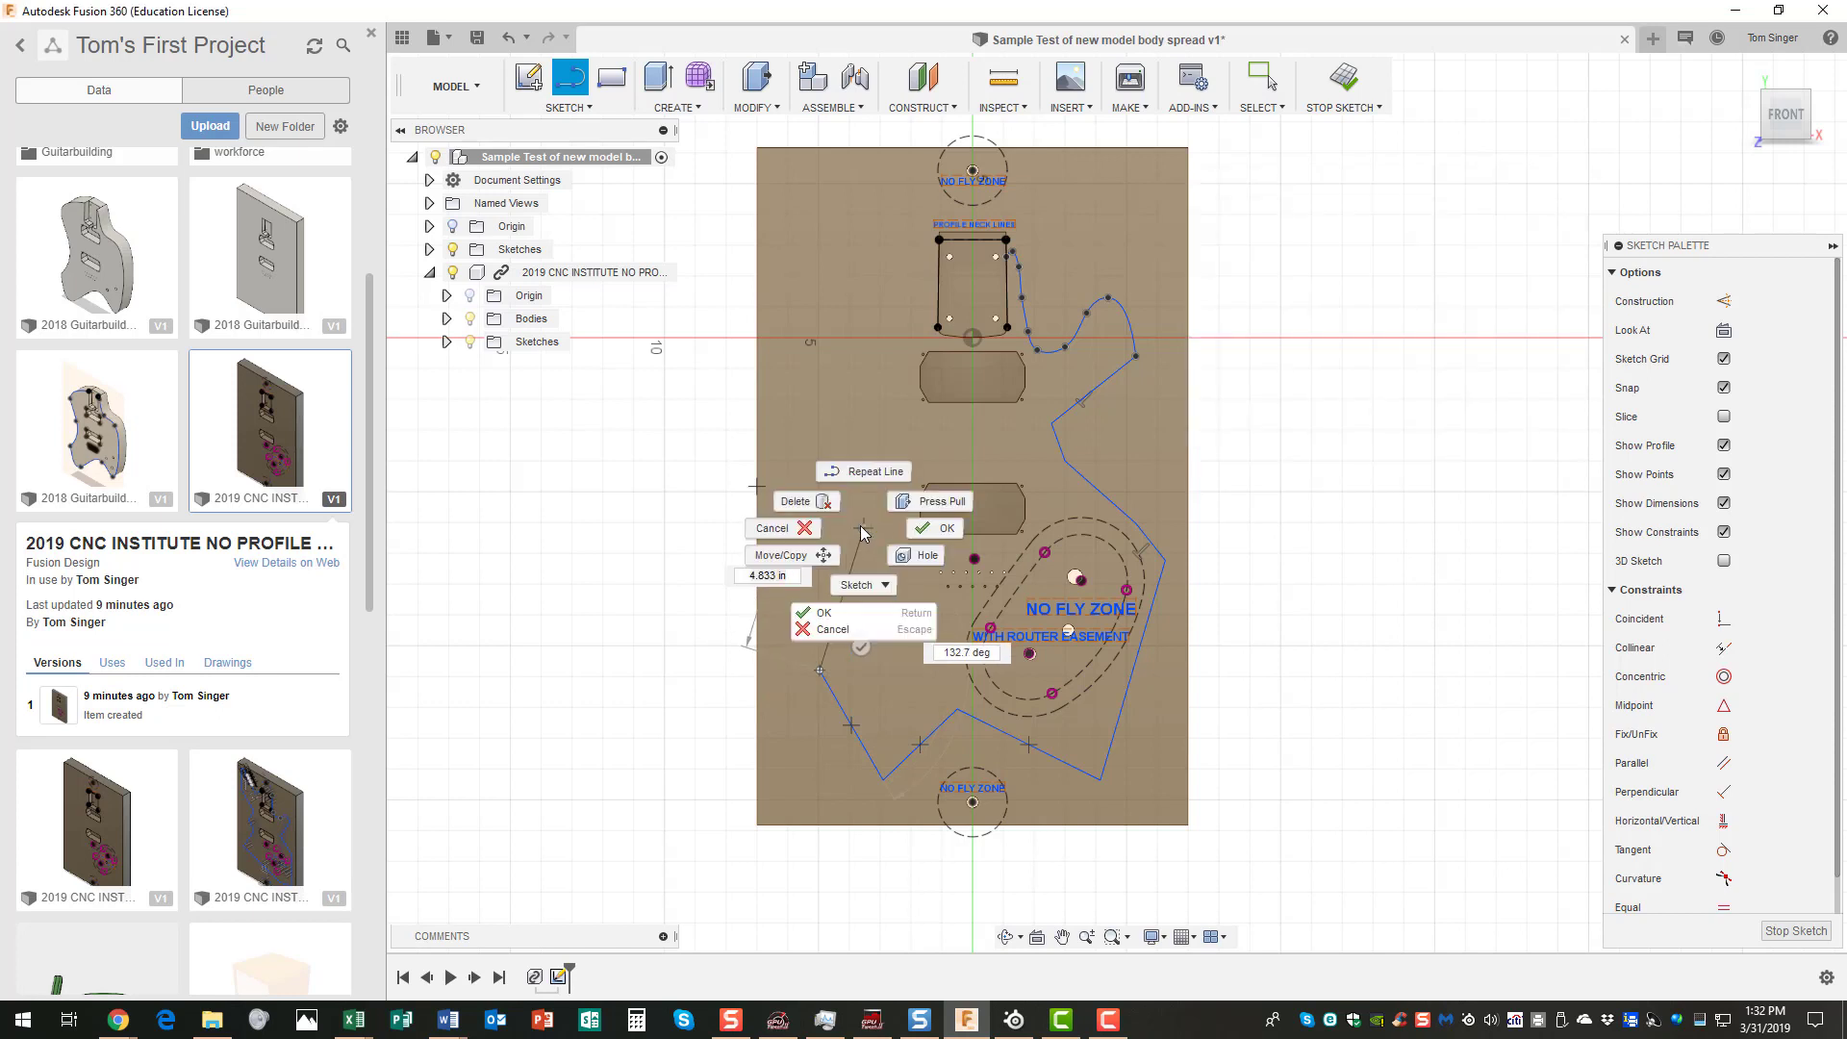
left_click(685, 575)
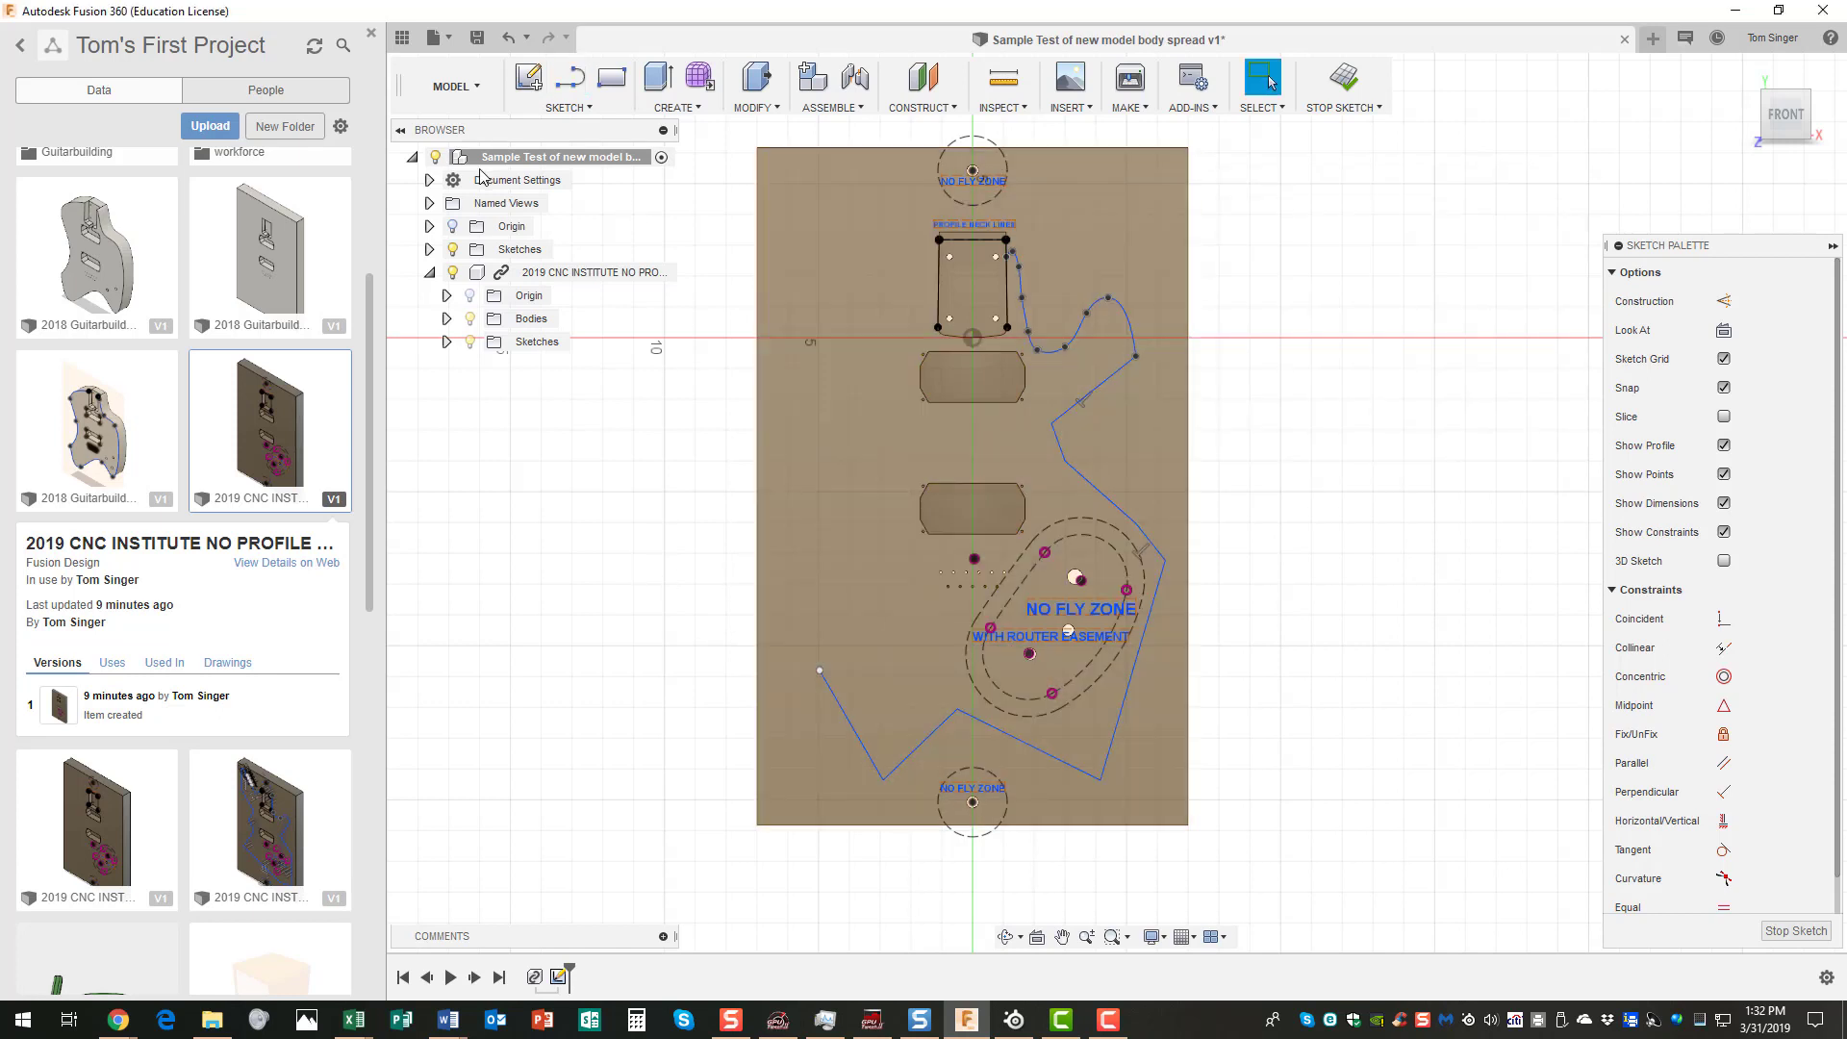
- Draw a 3-point arc from the outline's lower-left endpoint up toward the upper body
left_click(574, 108)
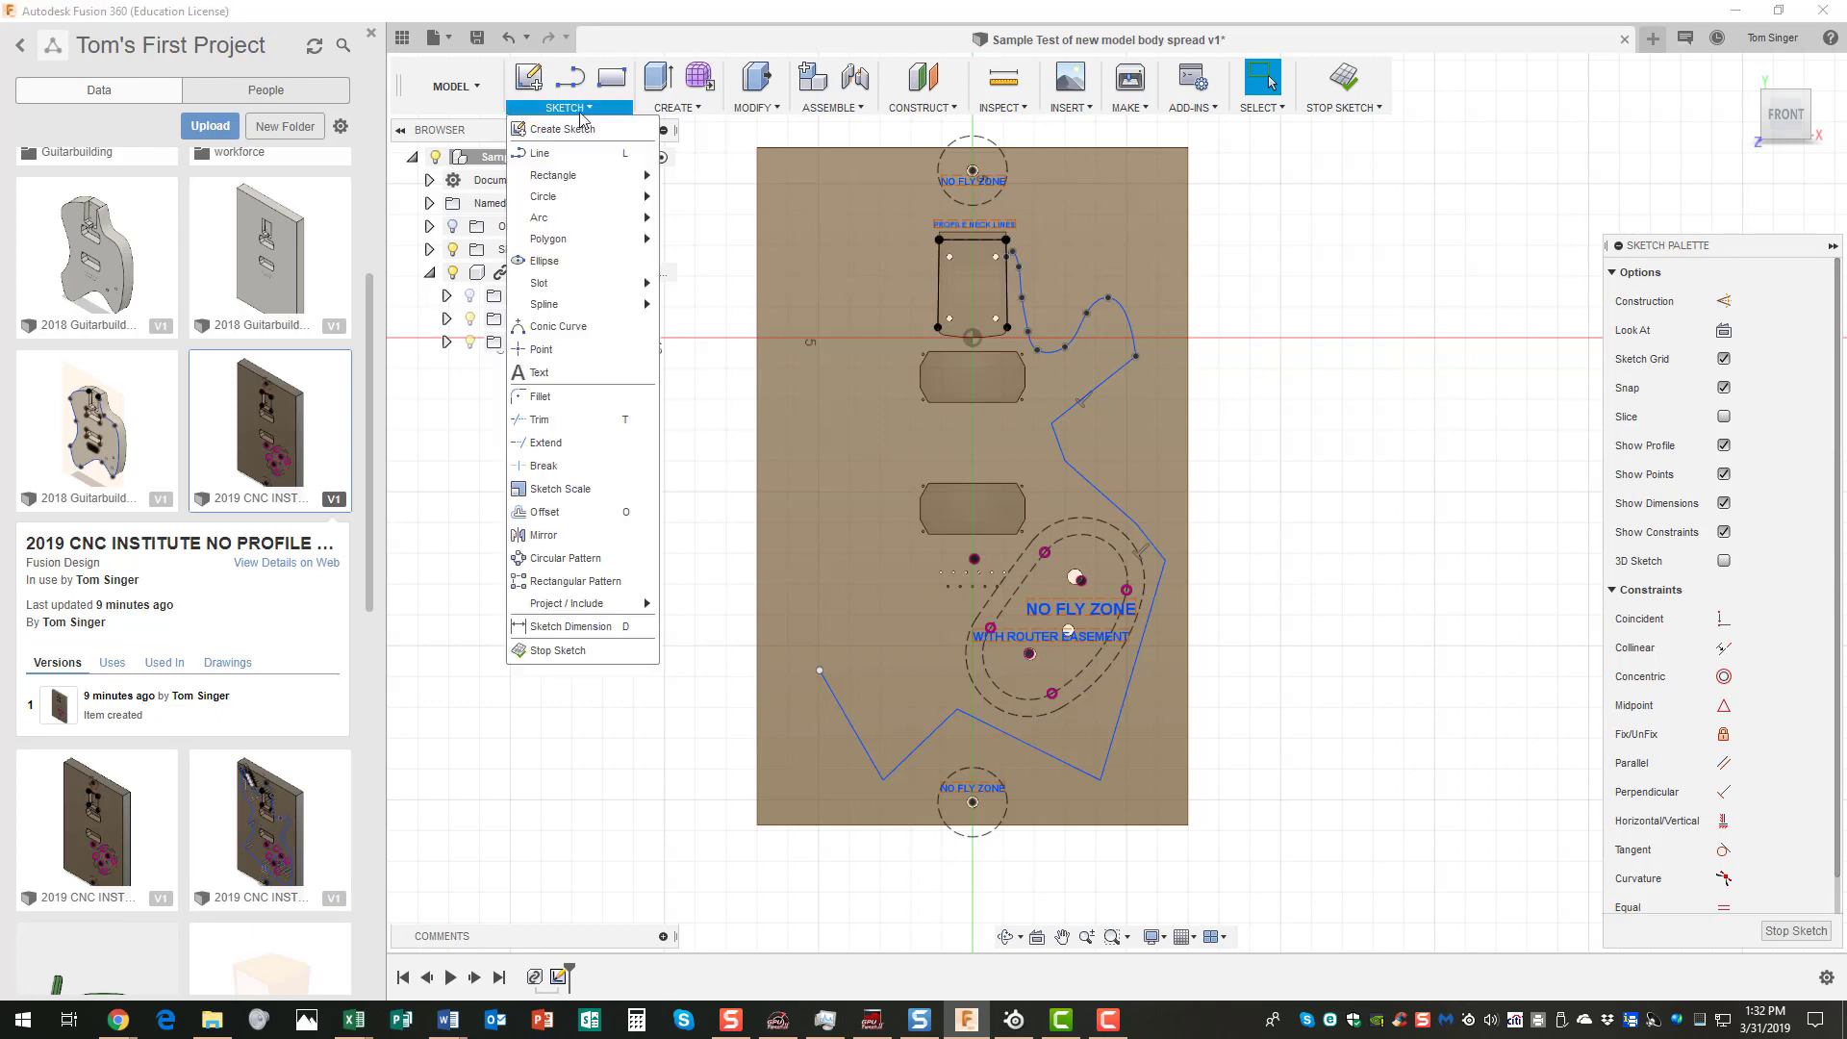
mouse_move(616, 217)
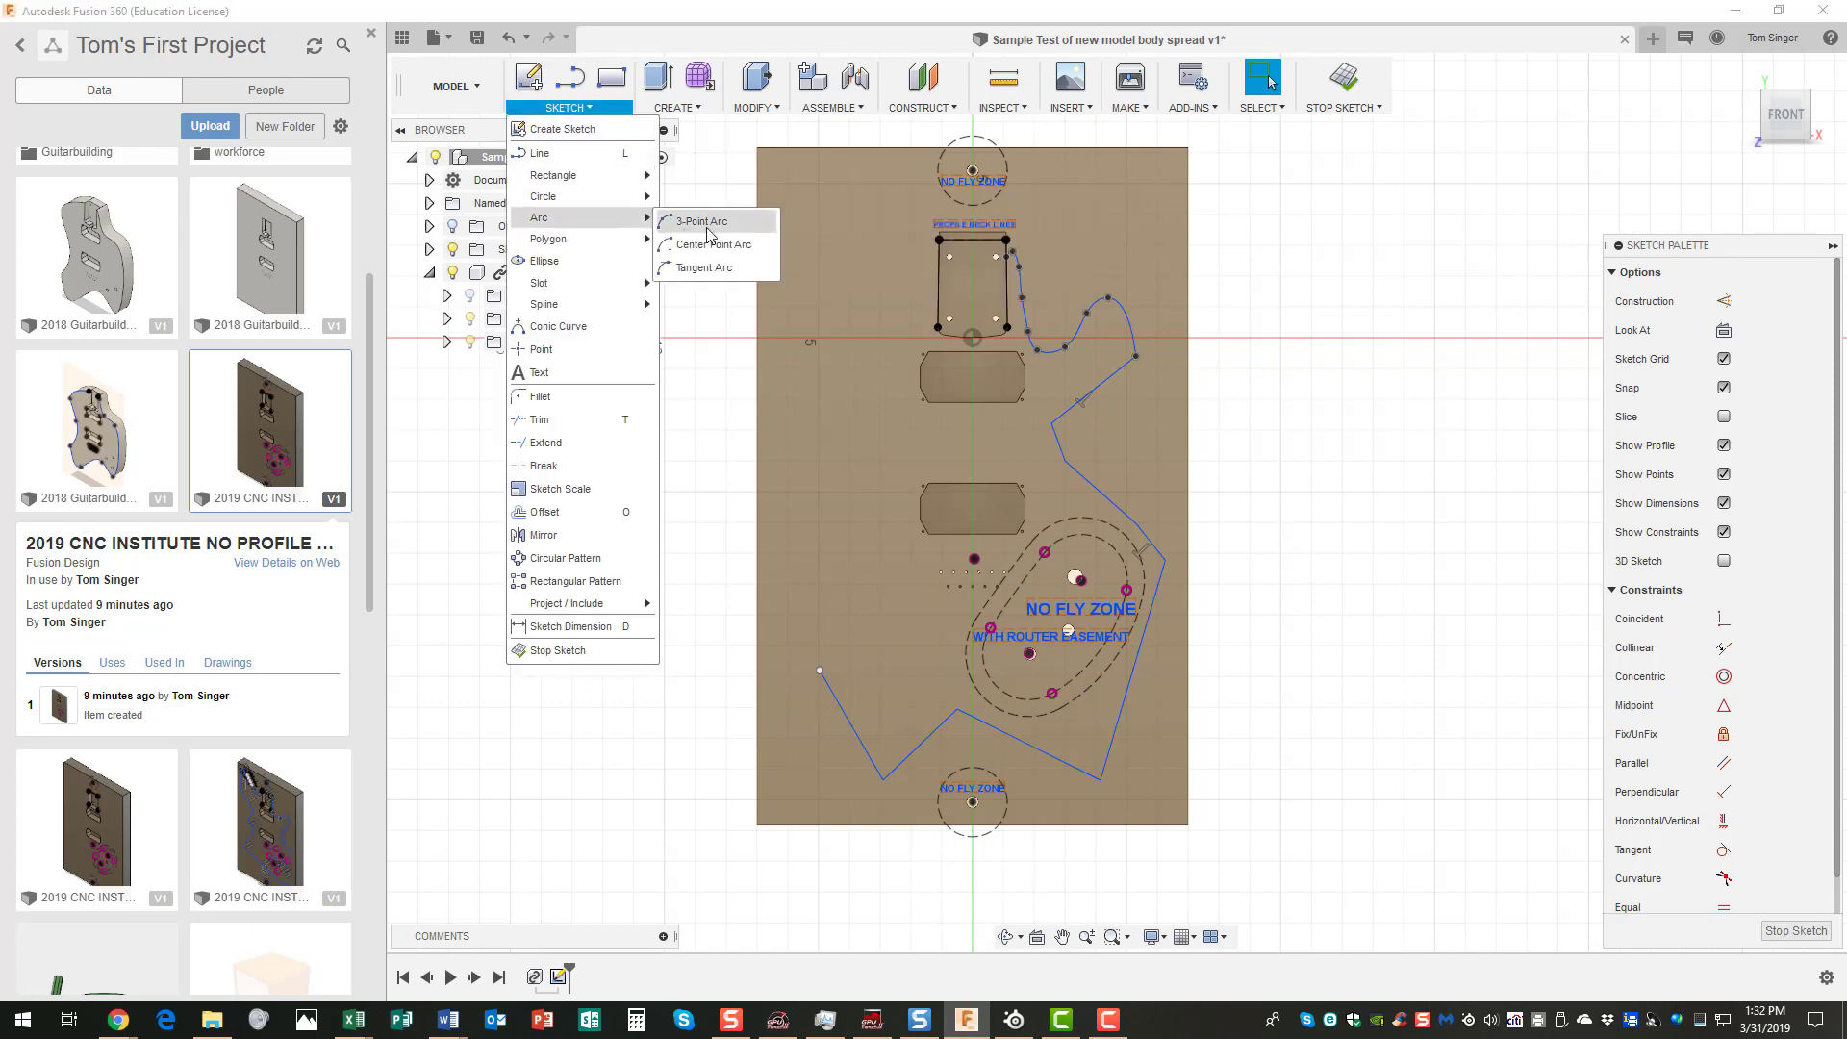
left_click(707, 231)
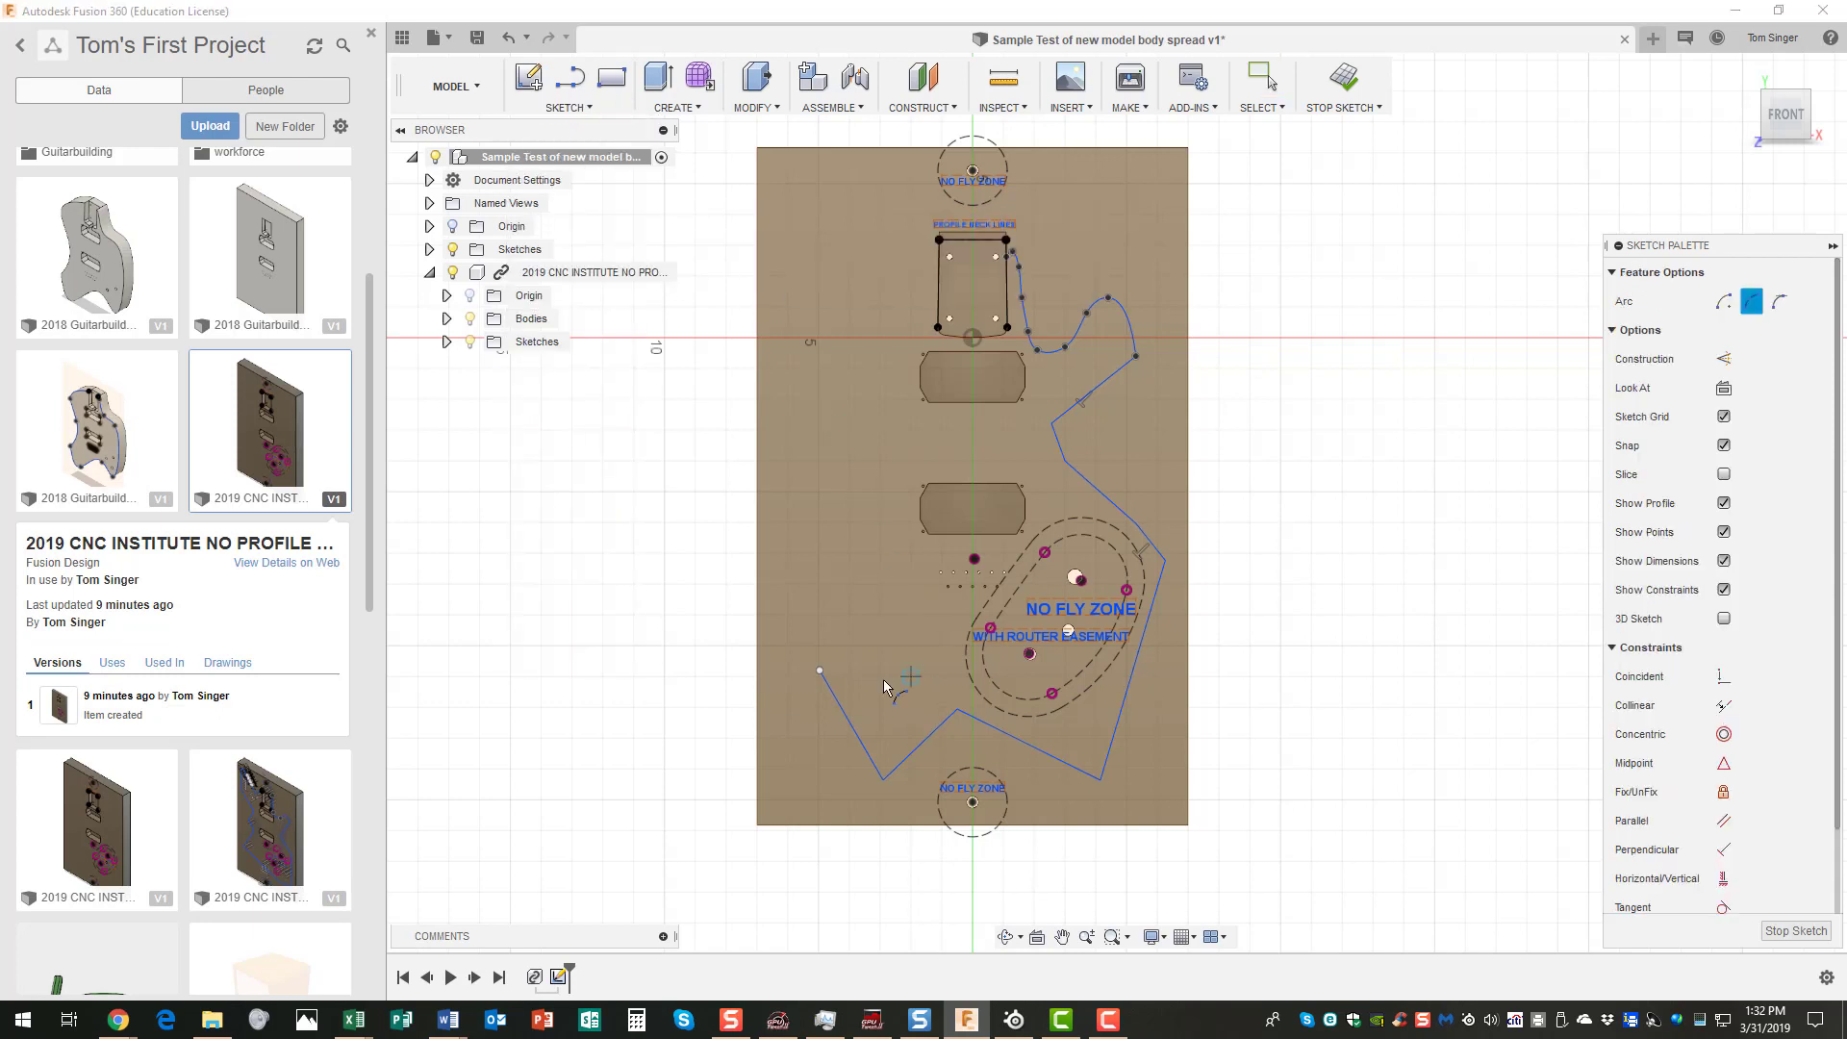
left_click(821, 672)
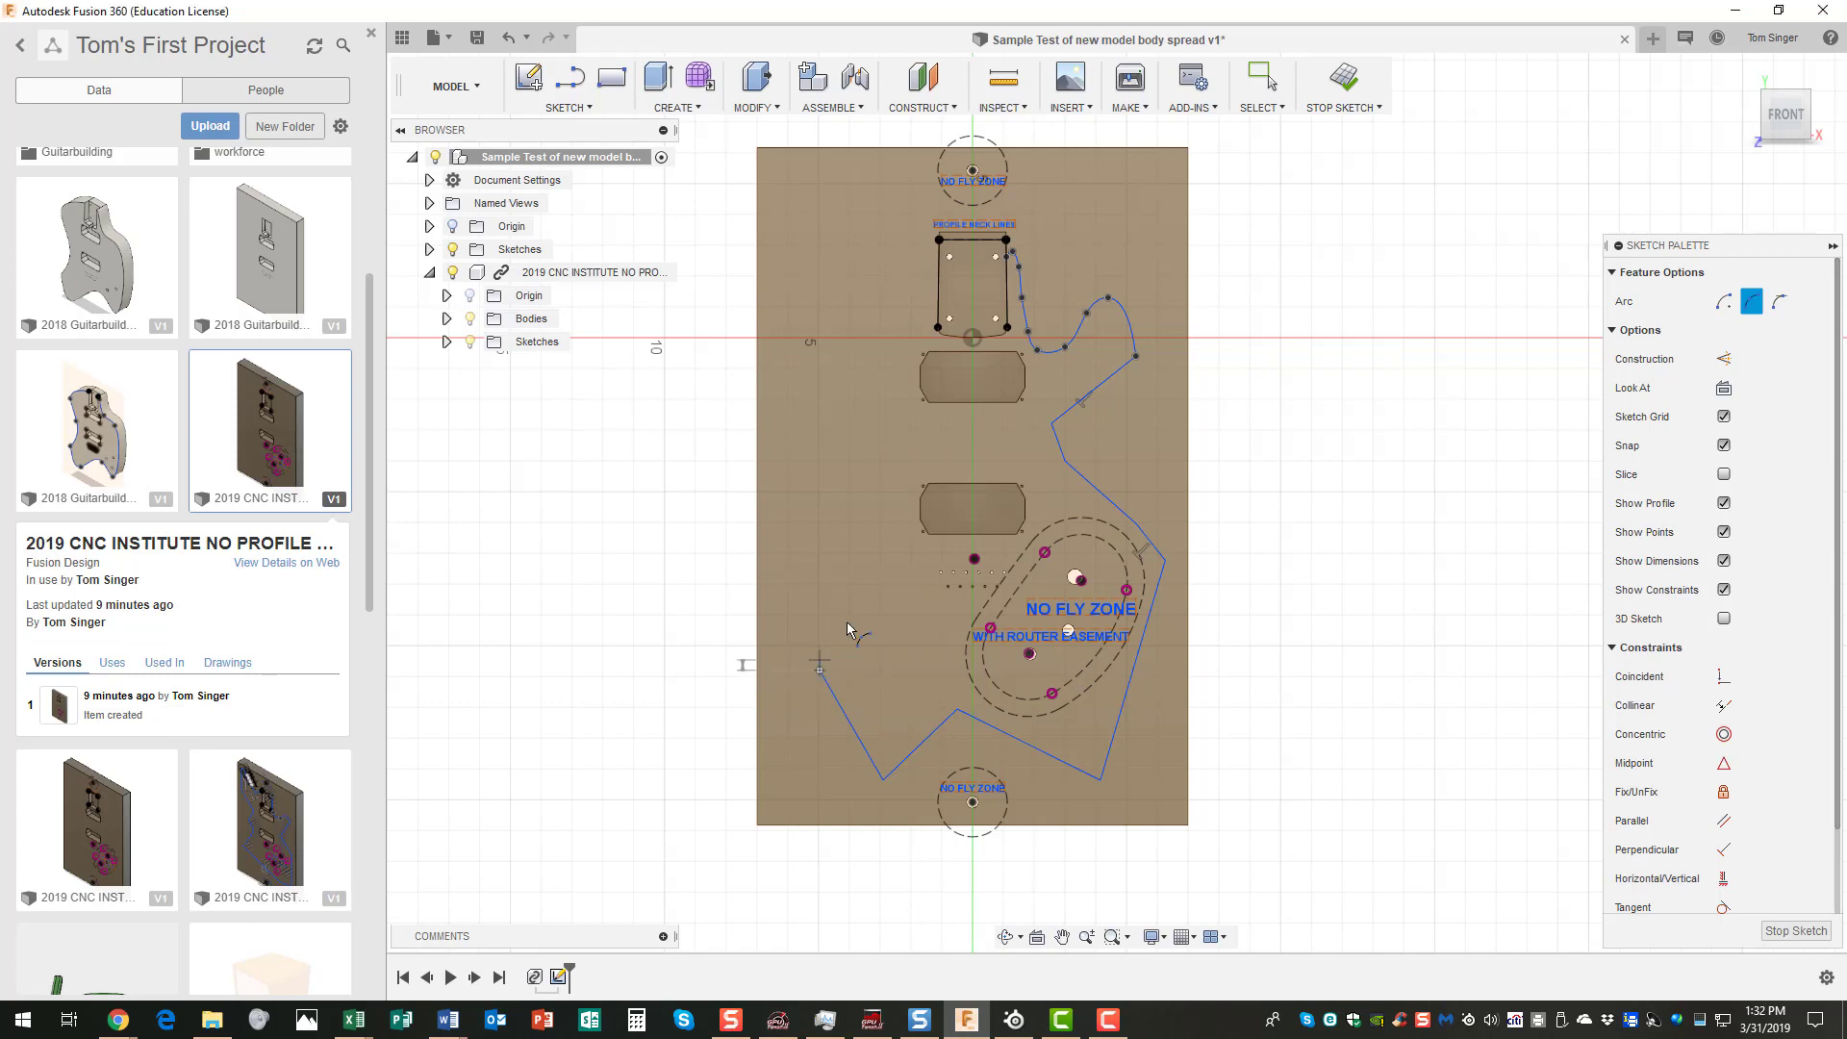
left_click(864, 502)
left_click(895, 552)
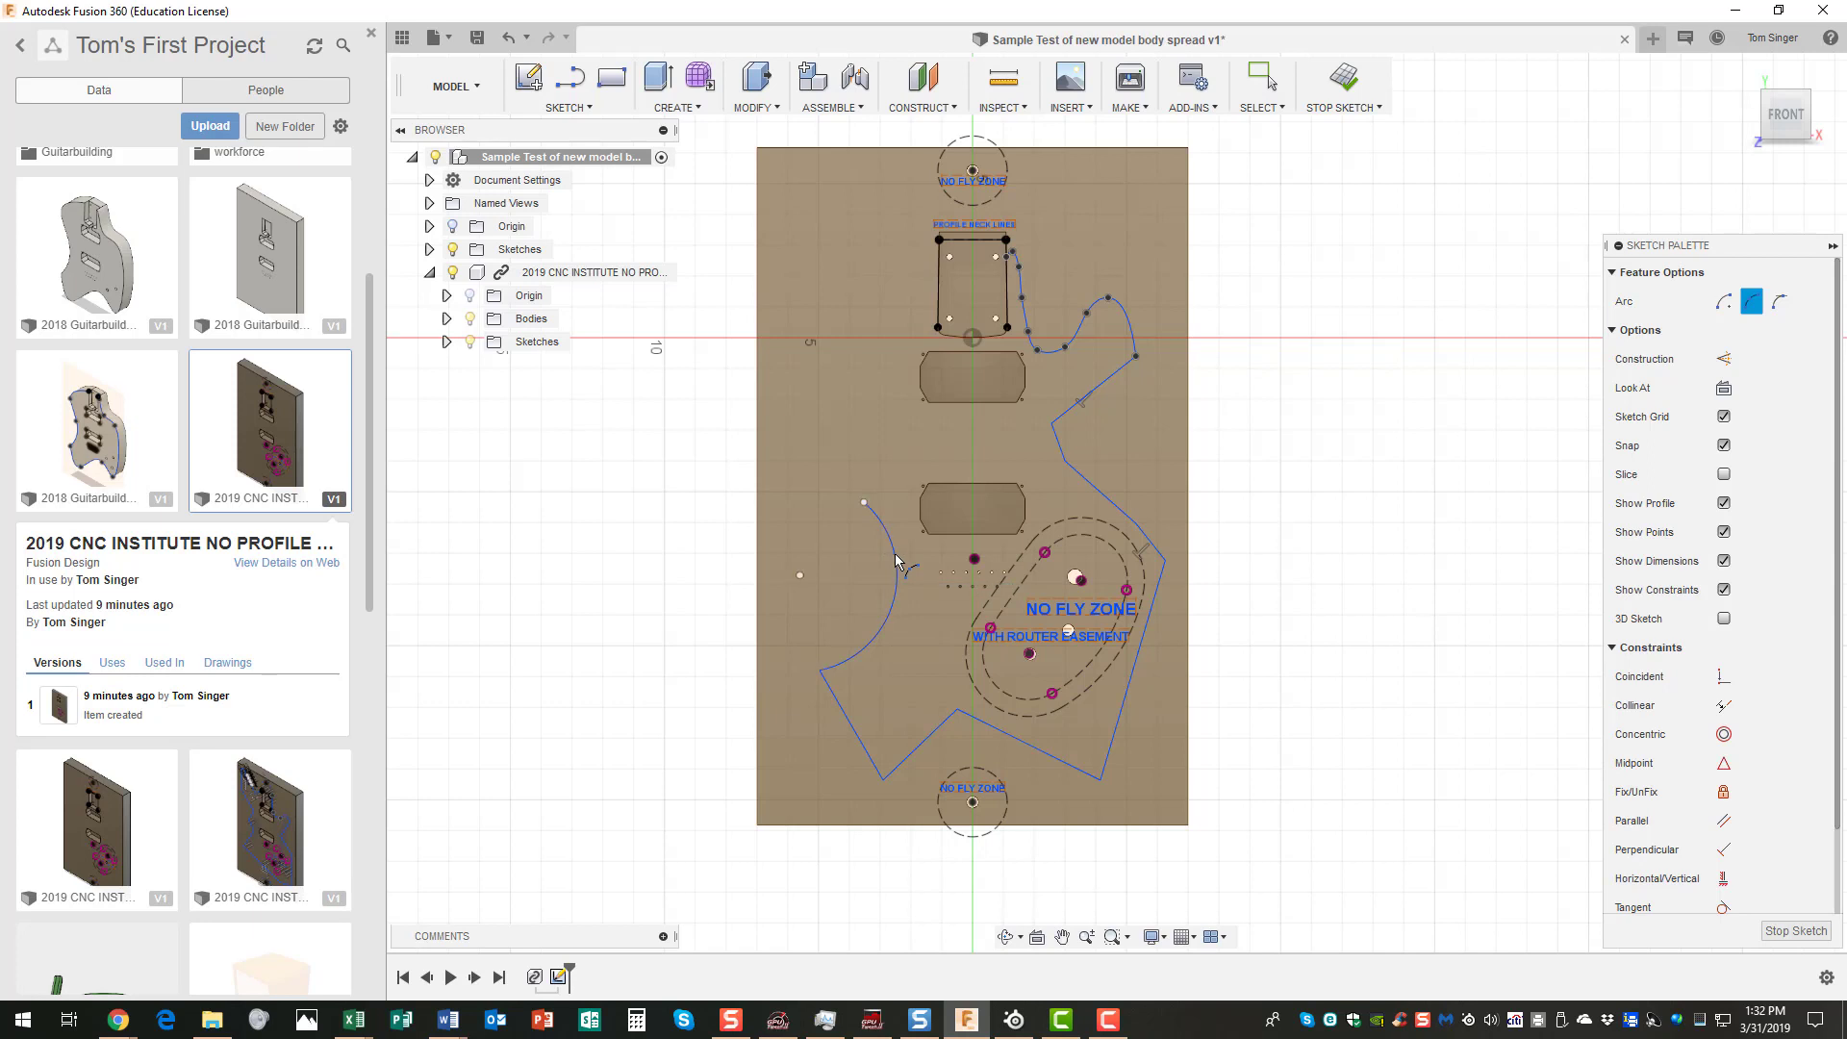
right_click(851, 524)
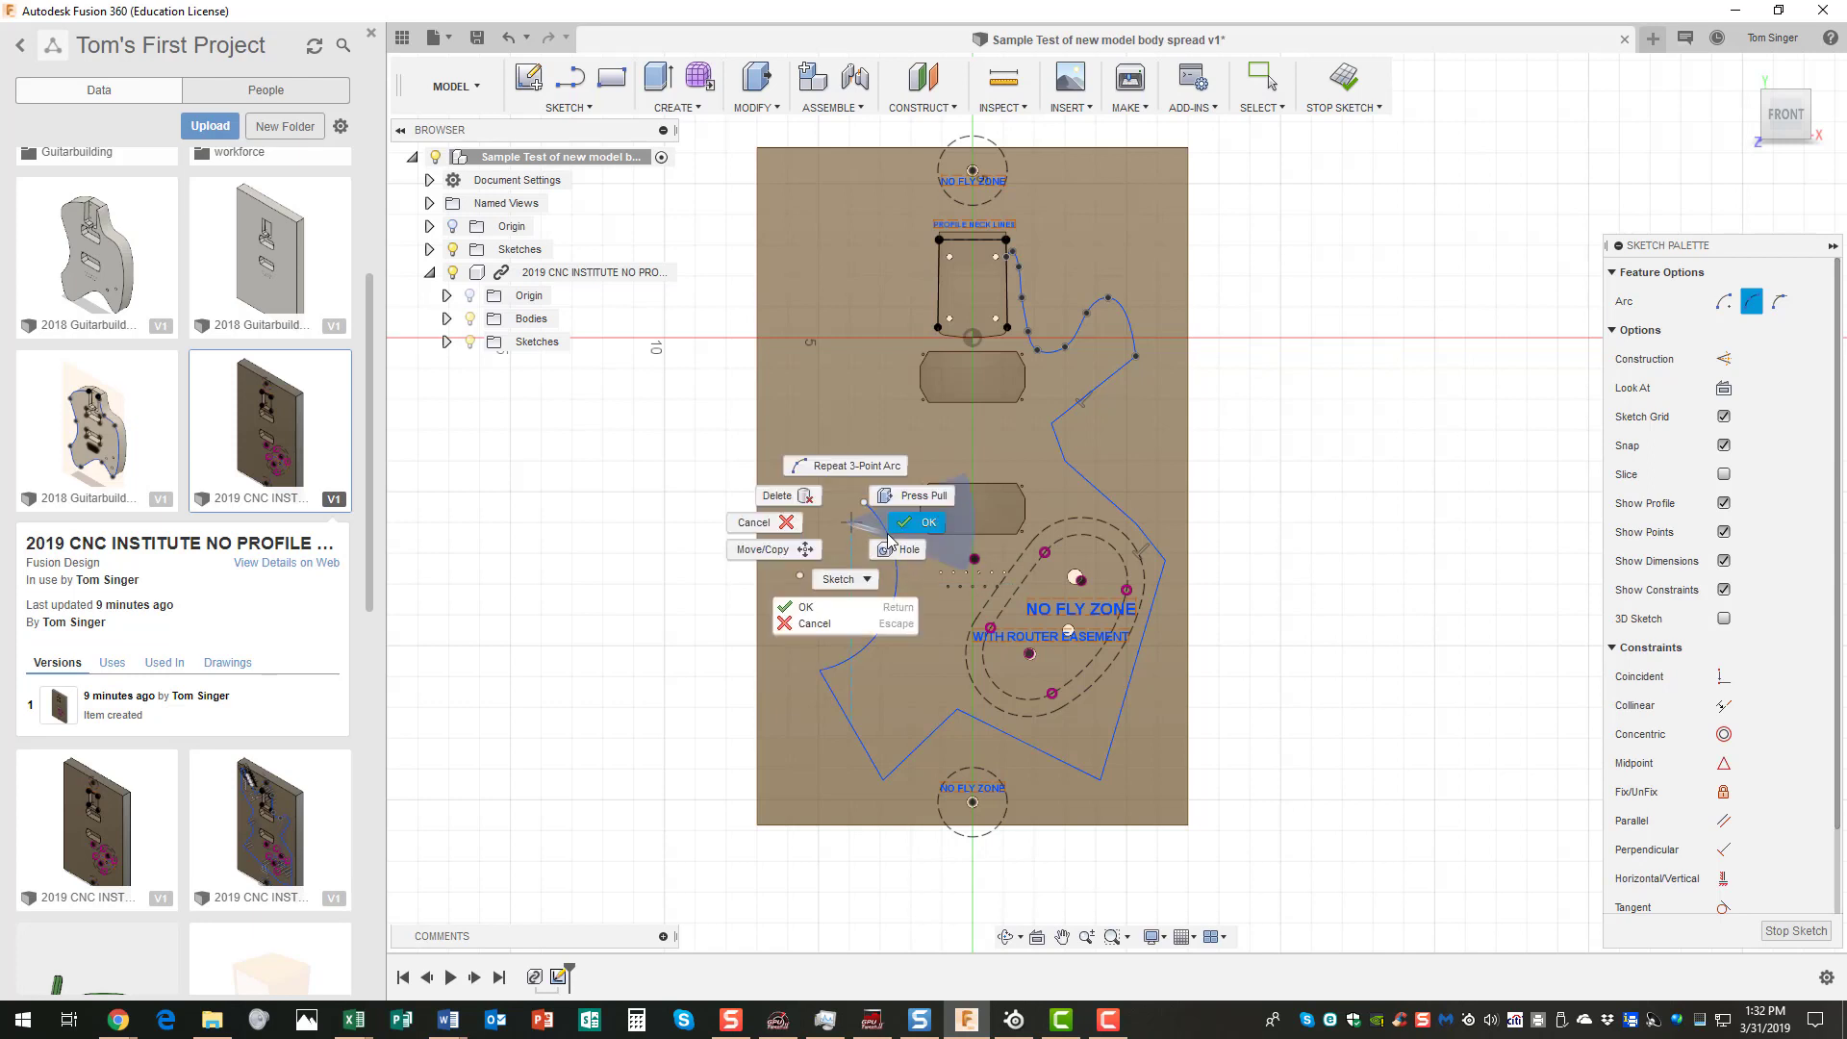
left_click(912, 525)
- Reshape the arc by dragging its top end and centre to adjust its radius
left_click_drag(864, 502, 827, 456)
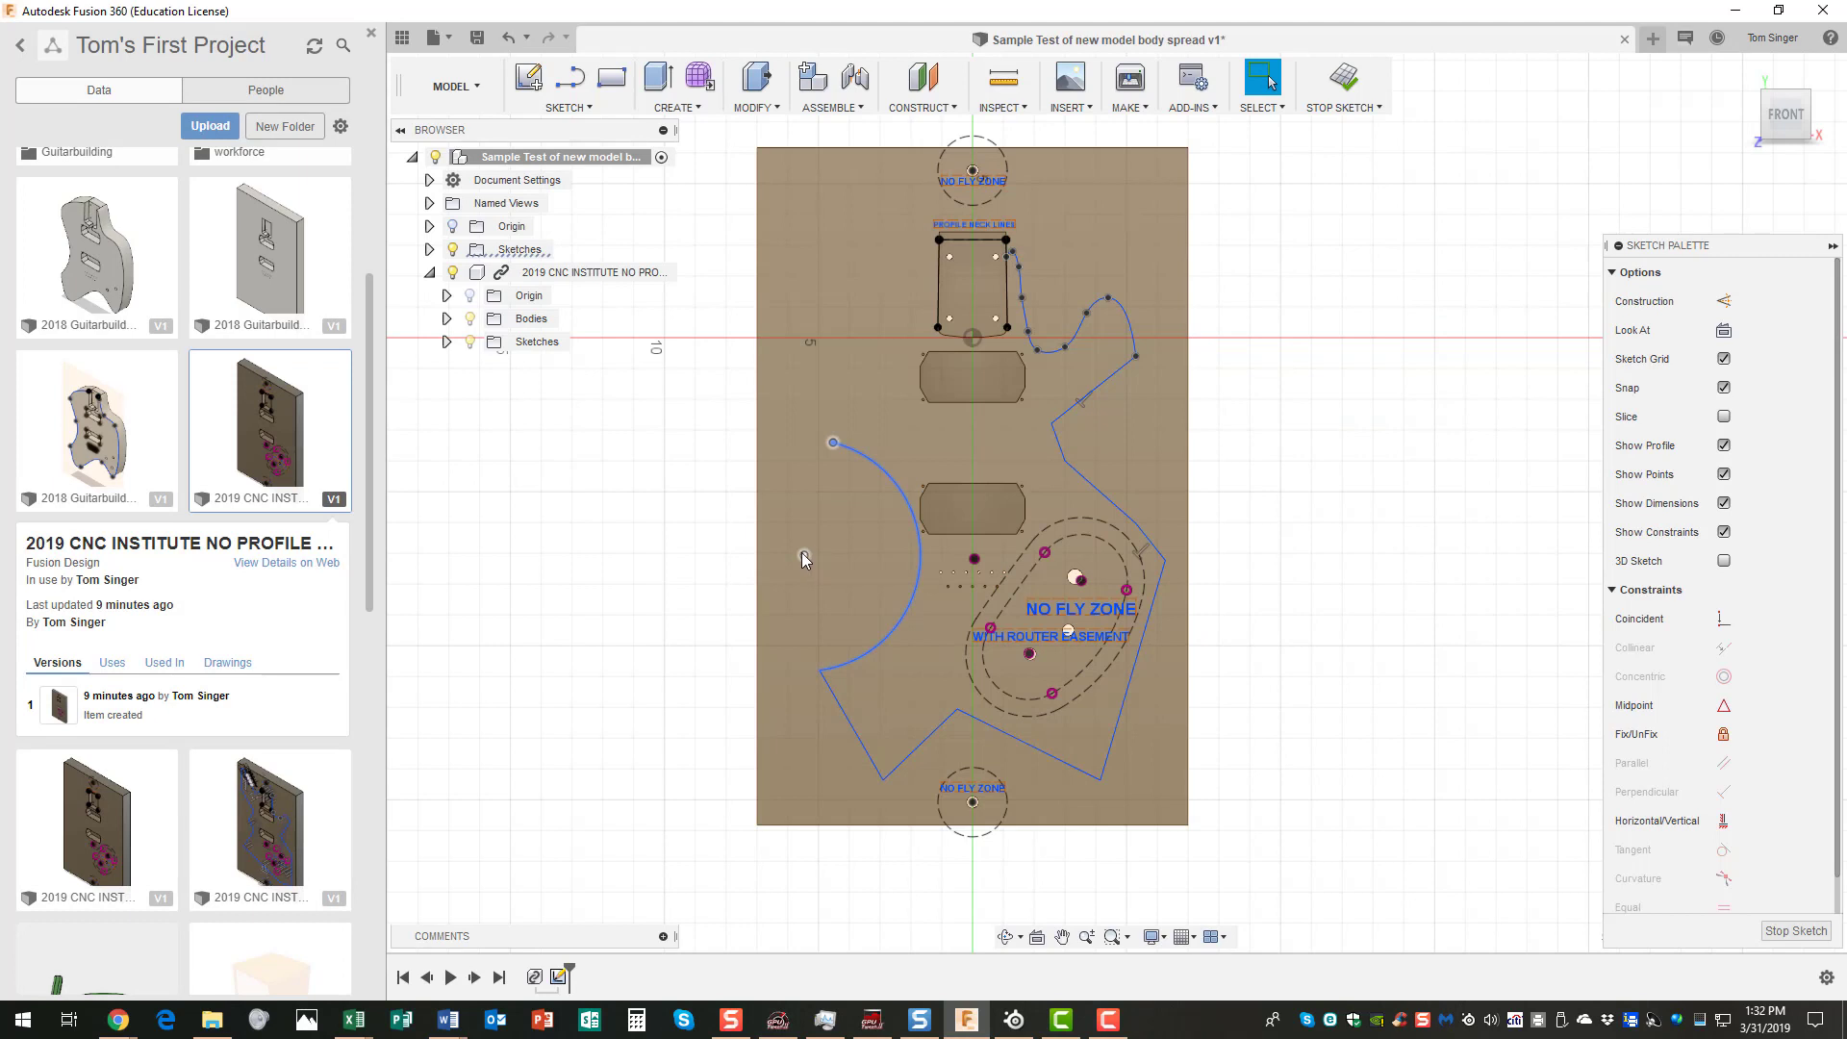
mouse_move(802, 553)
left_mouse_down()
mouse_move(776, 539)
mouse_move(820, 540)
mouse_move(790, 553)
left_mouse_up()
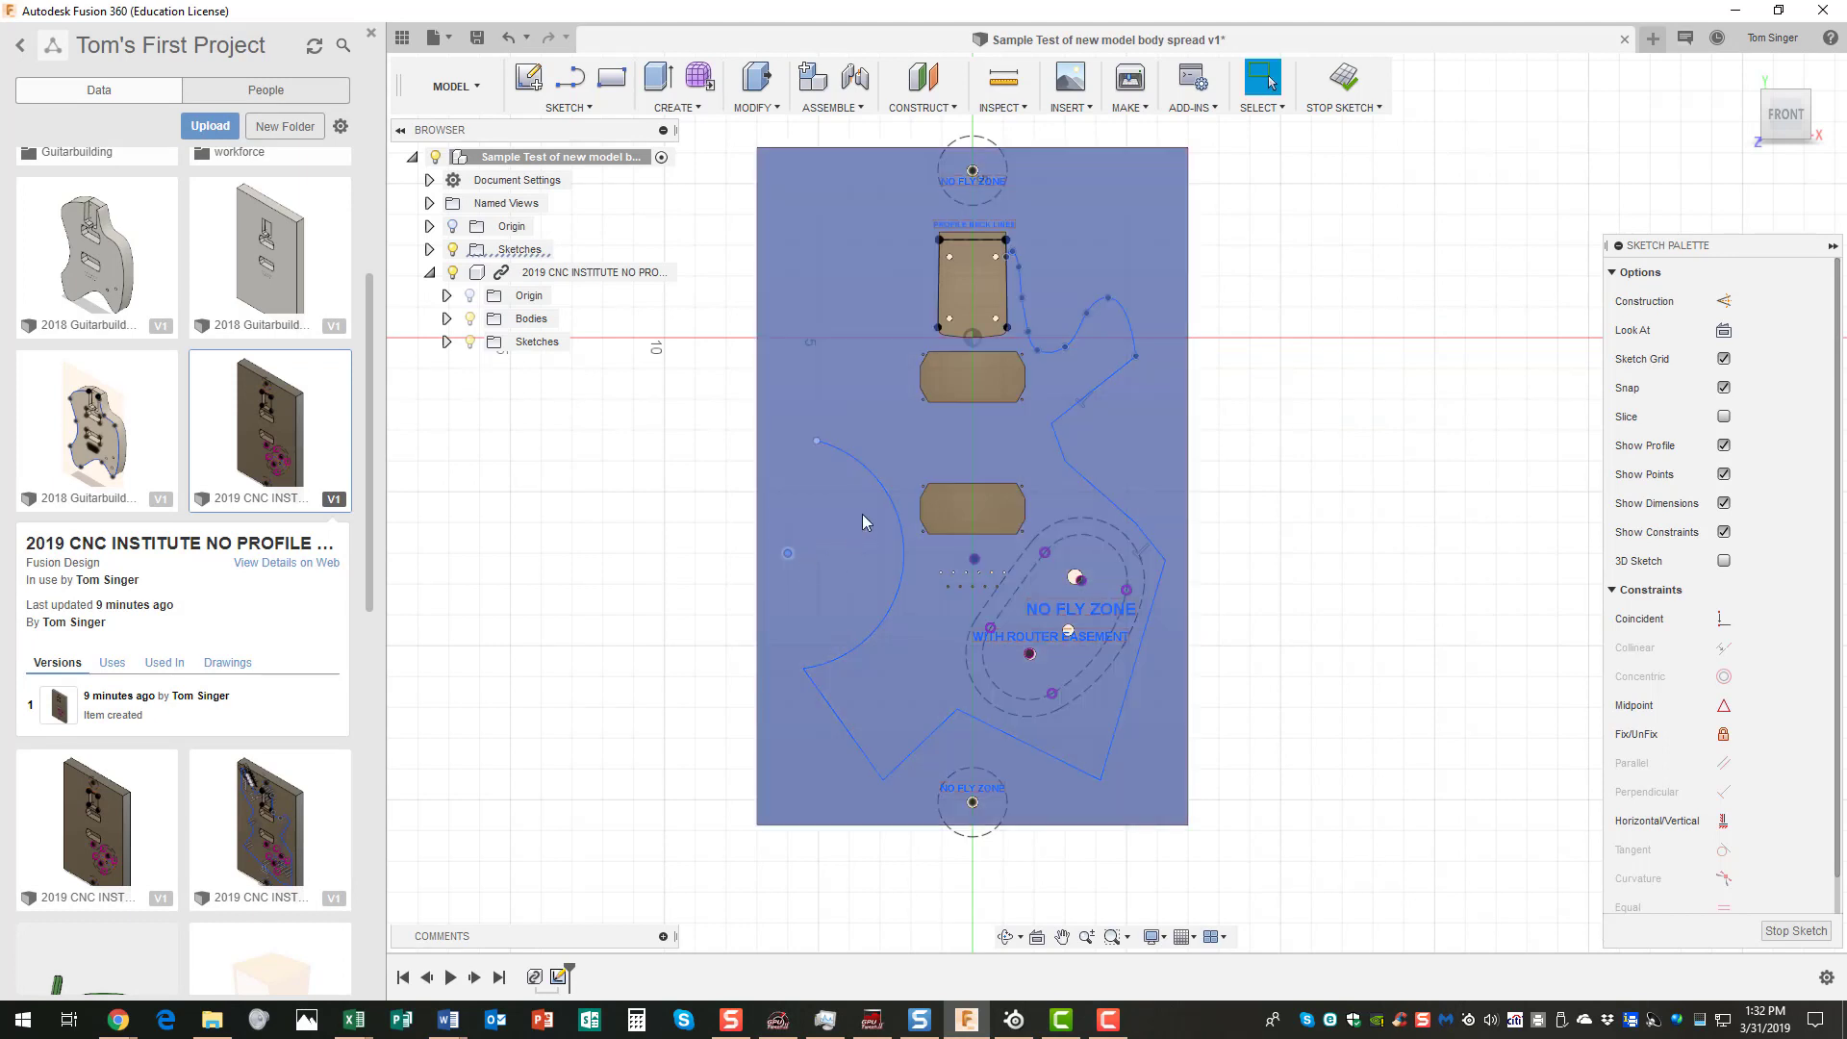
mouse_move(906, 556)
left_mouse_down()
mouse_move(872, 550)
mouse_move(880, 574)
mouse_move(900, 568)
left_mouse_up()
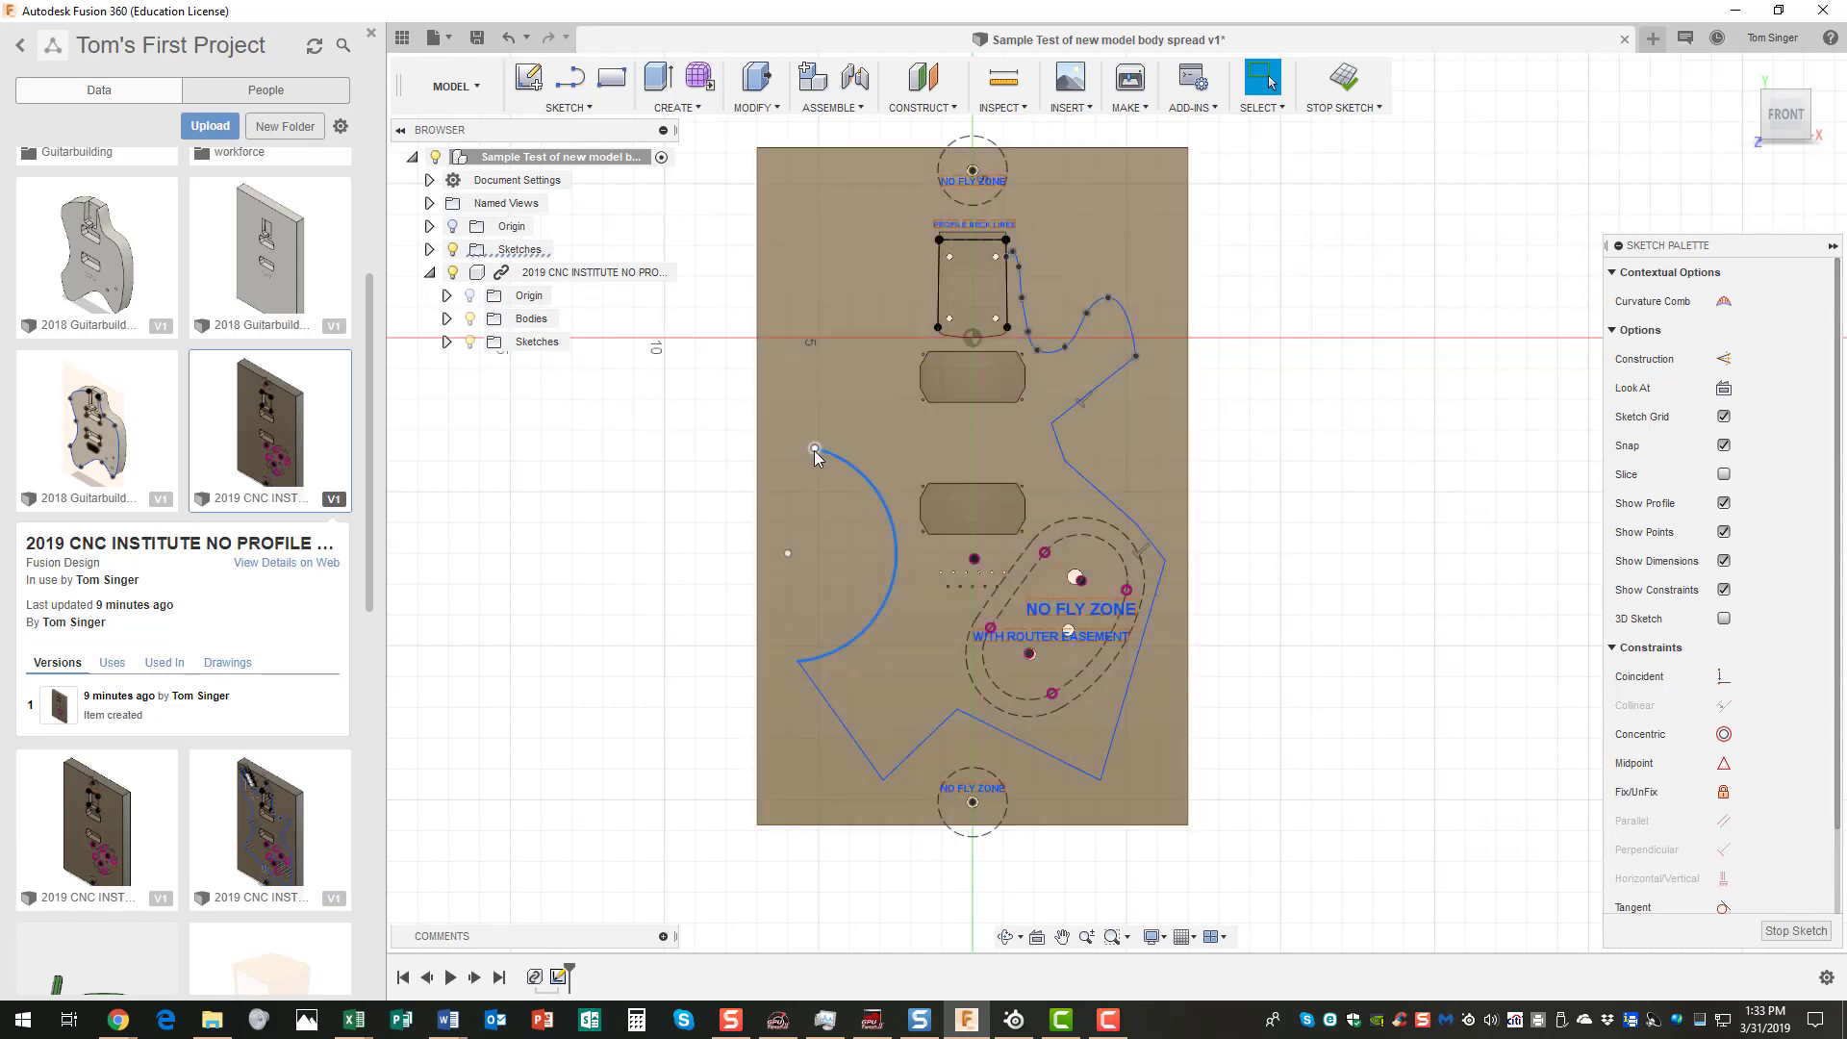
mouse_move(814, 450)
left_mouse_down()
mouse_move(881, 575)
mouse_move(880, 544)
left_mouse_up()
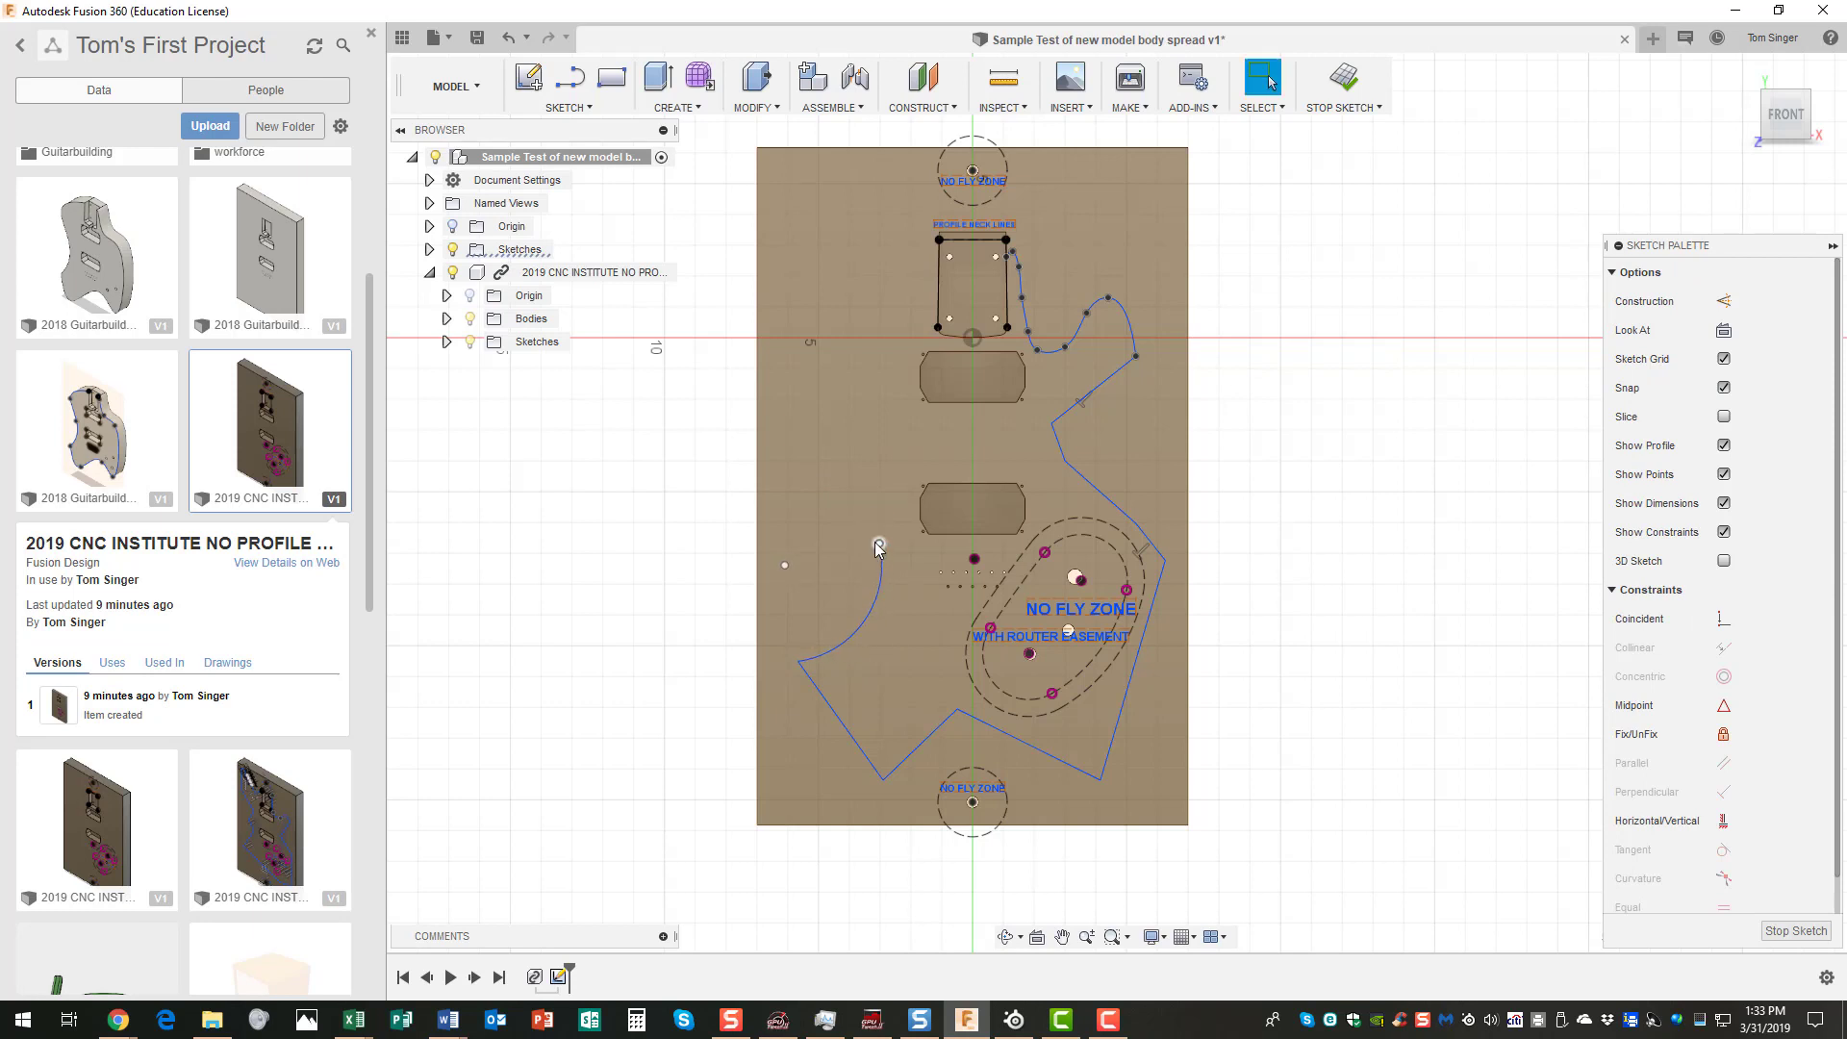
- Draw a center-point arc from the existing point up along the lower left edge
left_click(568, 106)
mouse_move(562, 219)
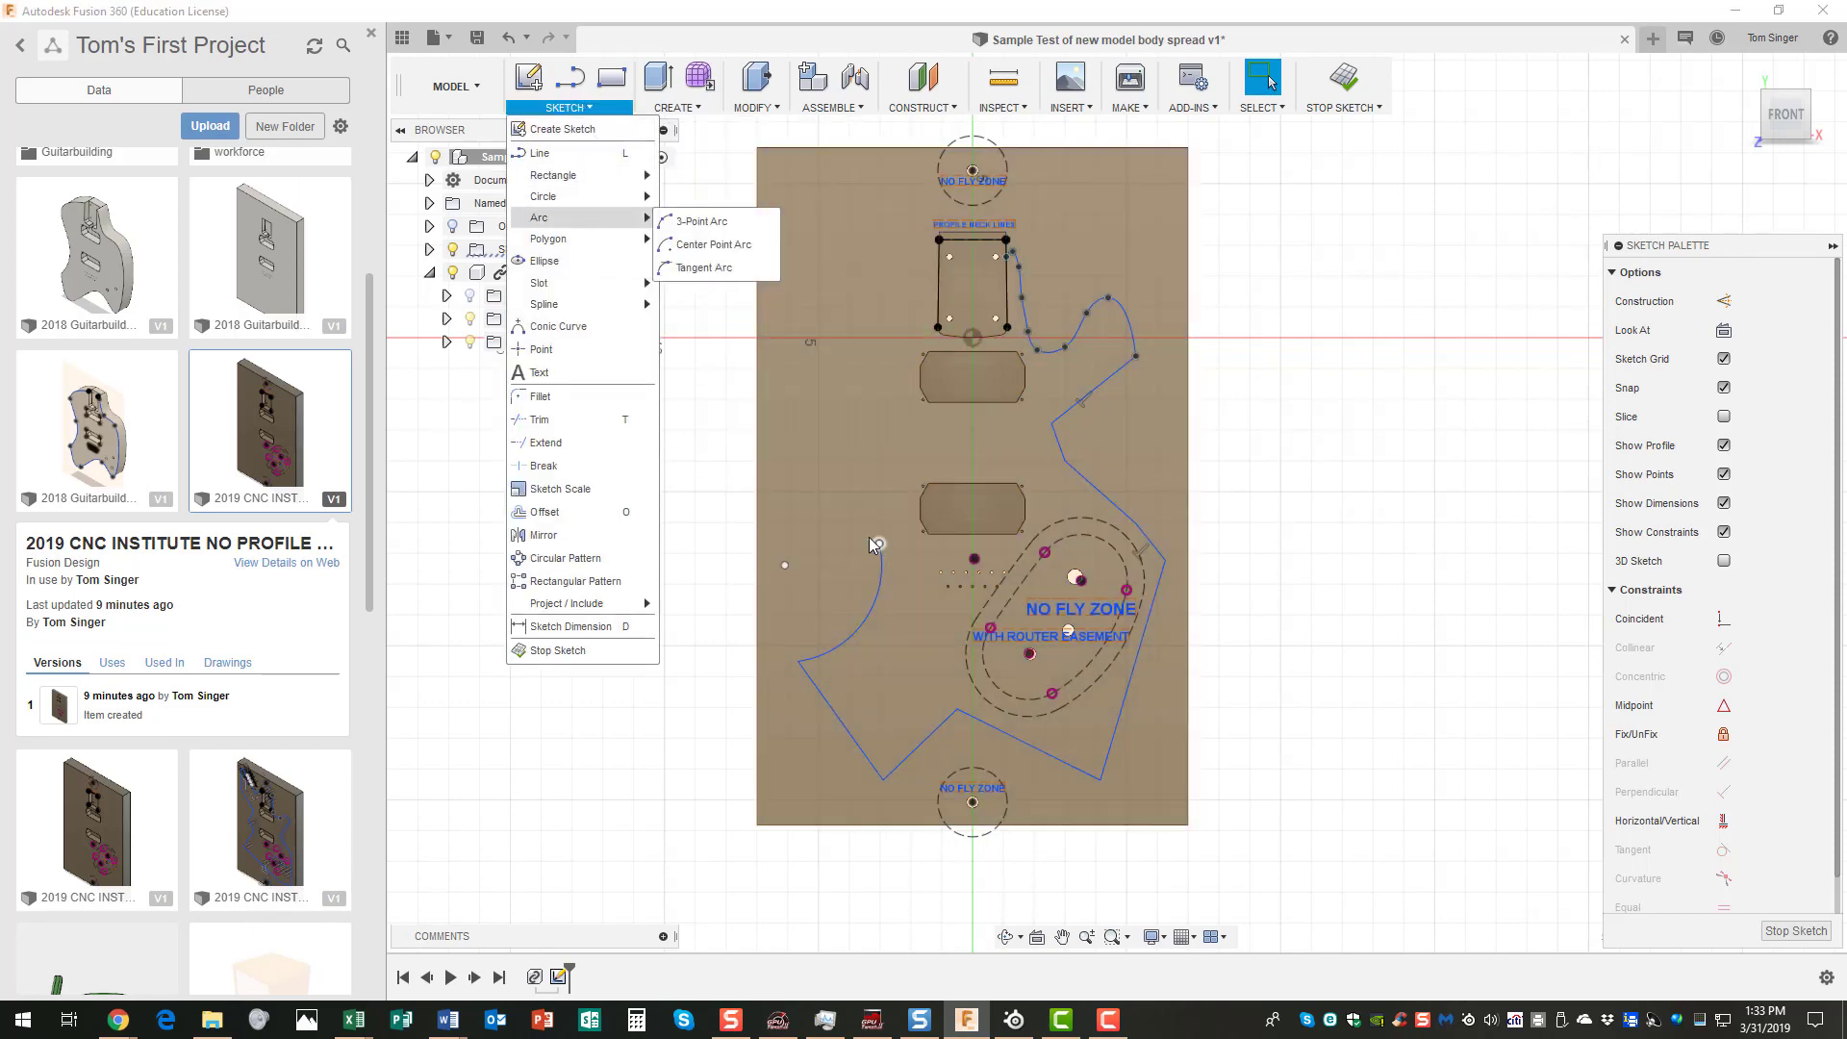
left_click(712, 245)
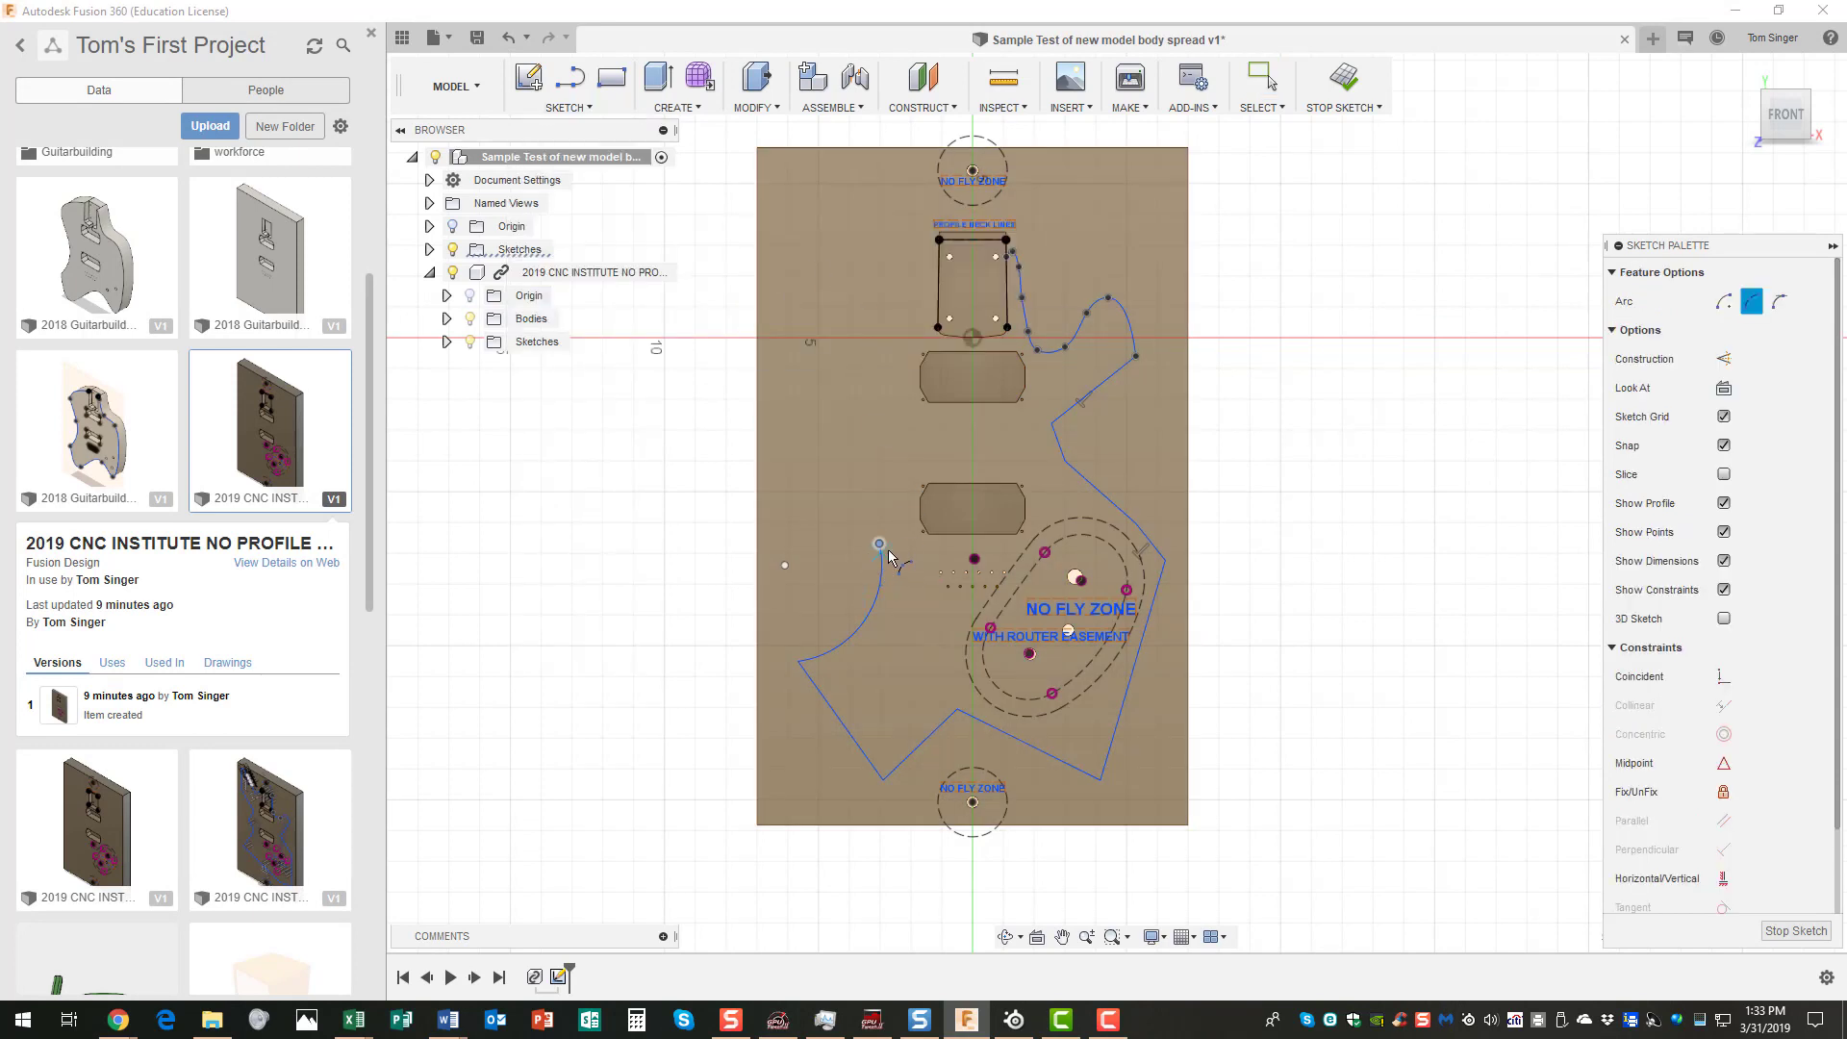
left_click(879, 545)
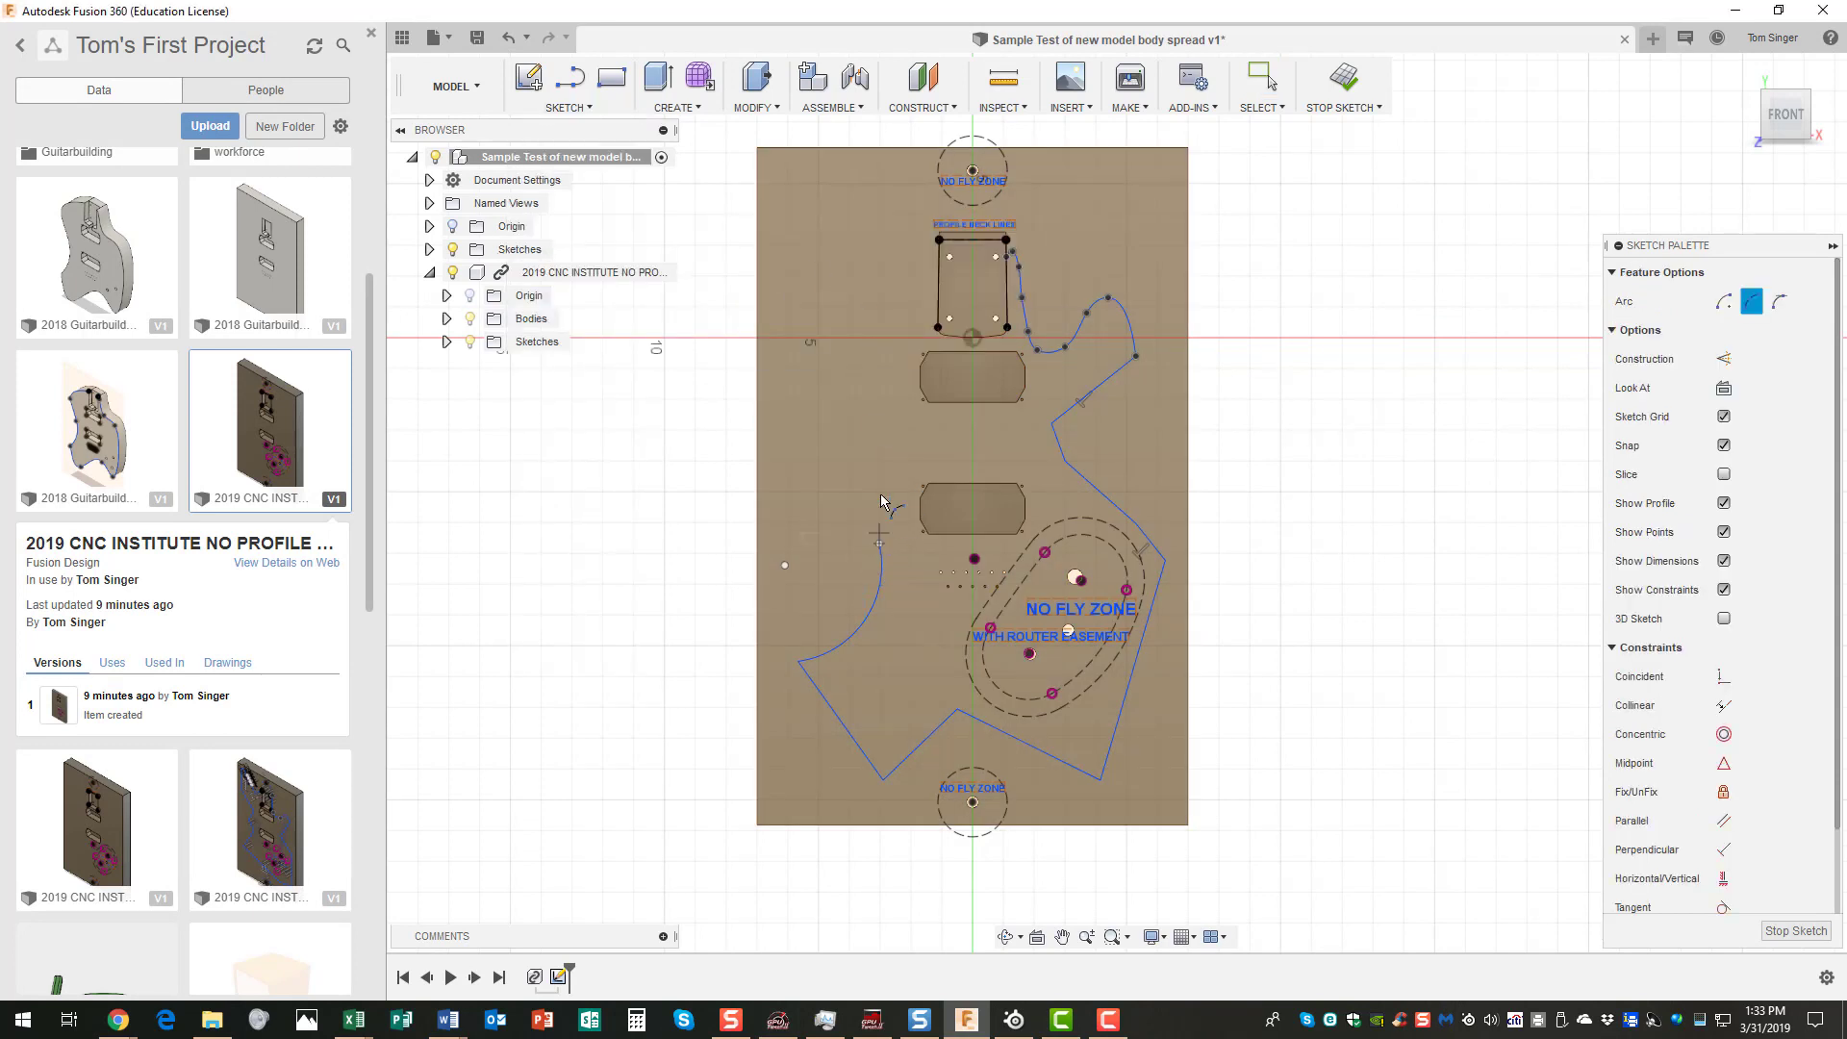
left_click(817, 431)
left_click(848, 476)
- Draw lines from the arc's top end to the upper-left corner, then across to the neck pocket corner
left_click(589, 107)
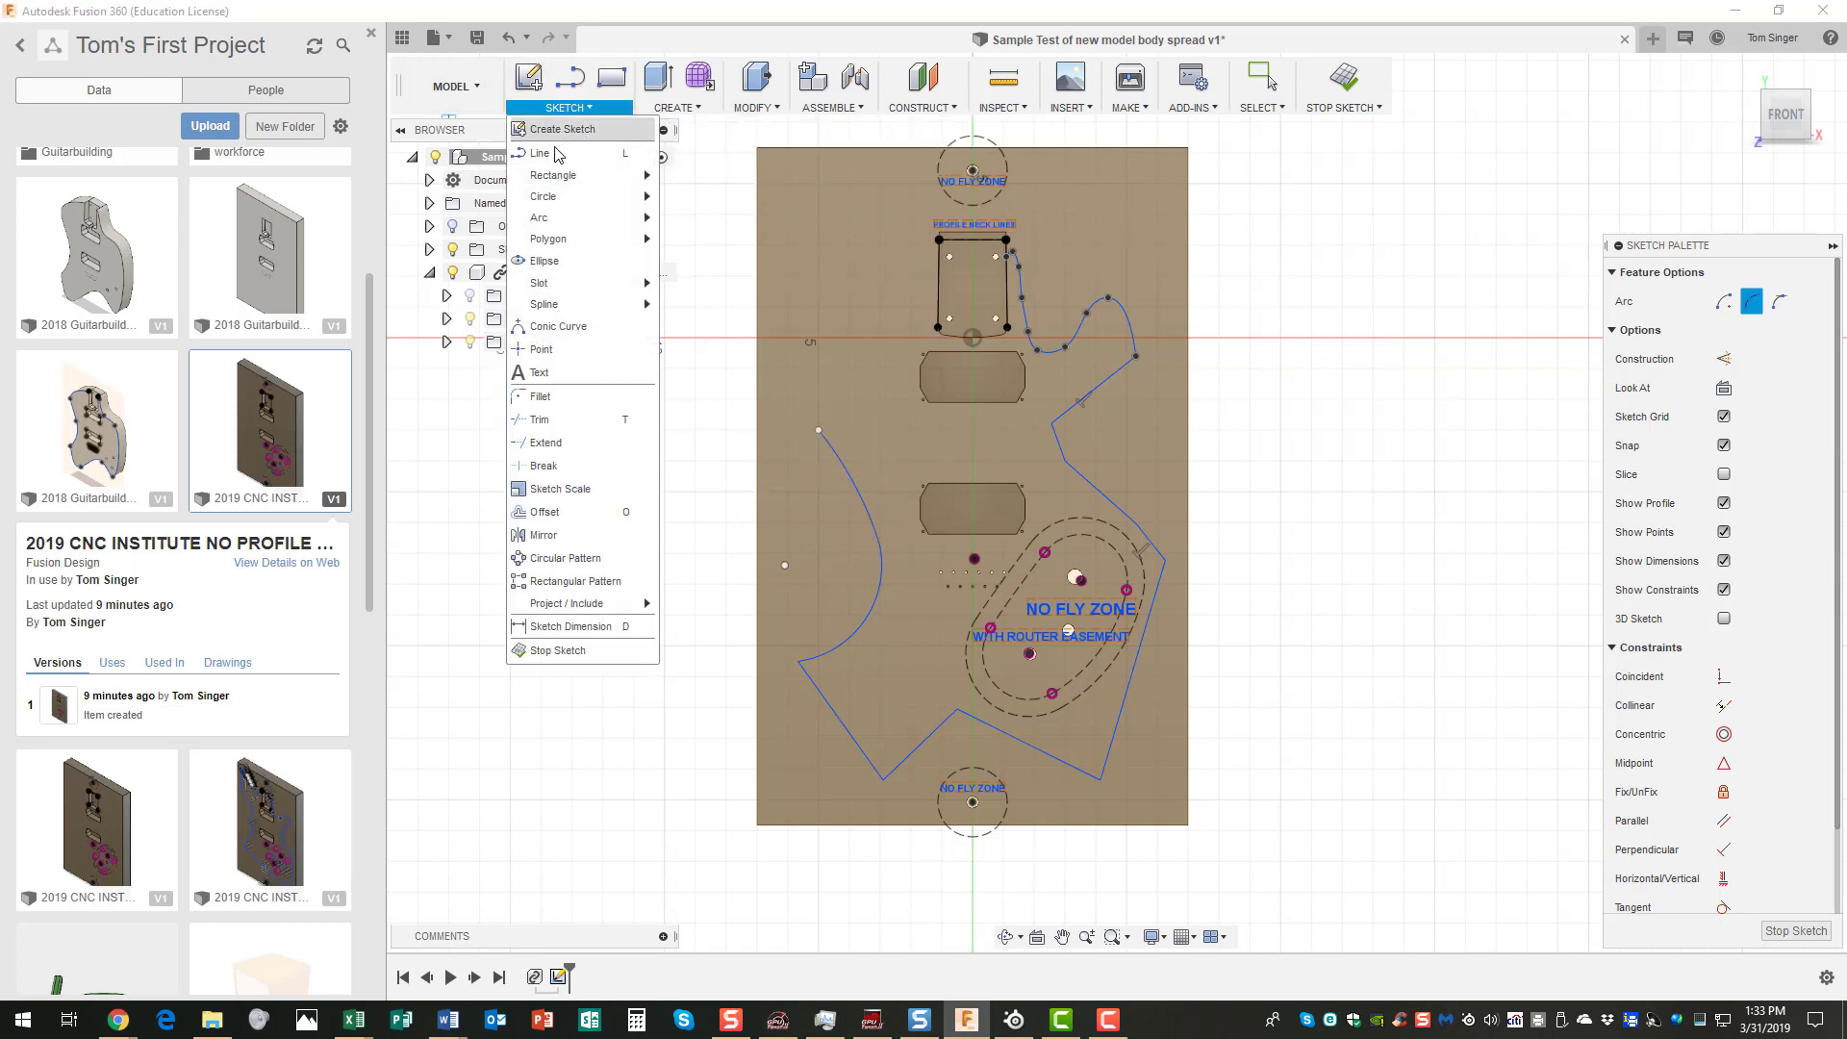
left_click(563, 156)
left_click(818, 431)
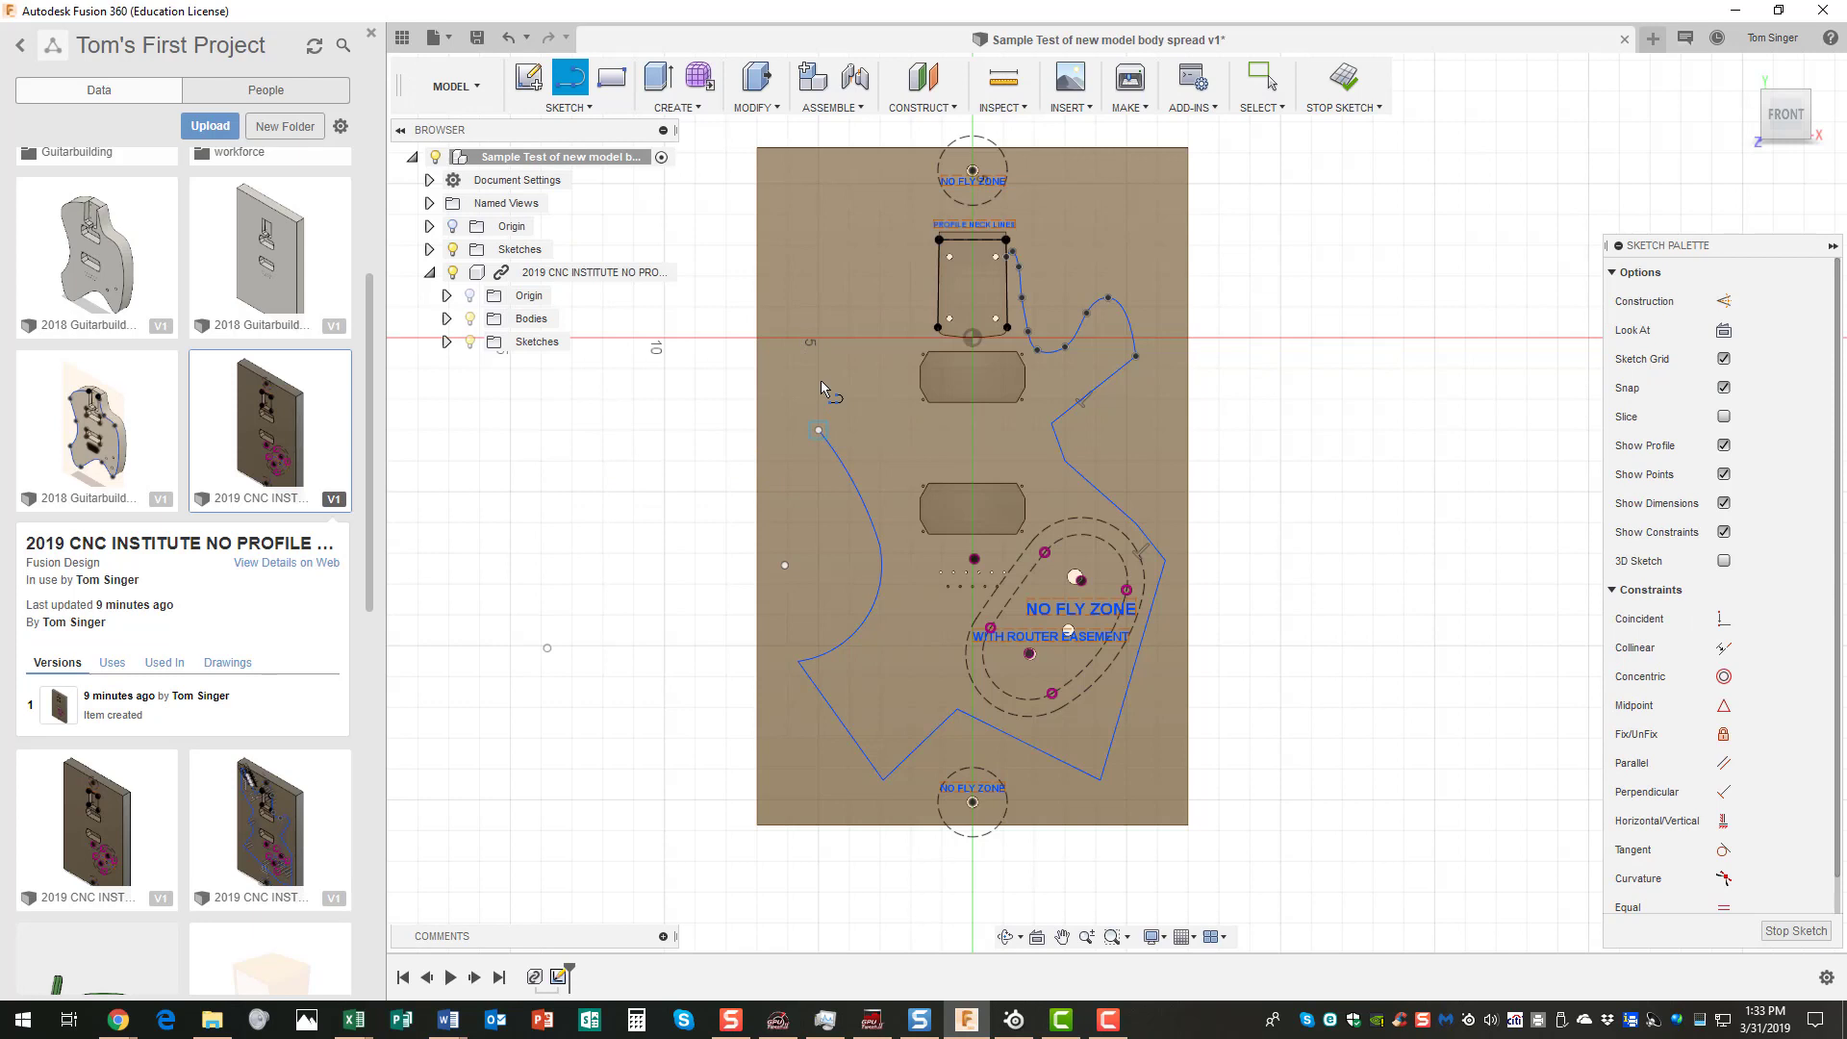
left_click(787, 278)
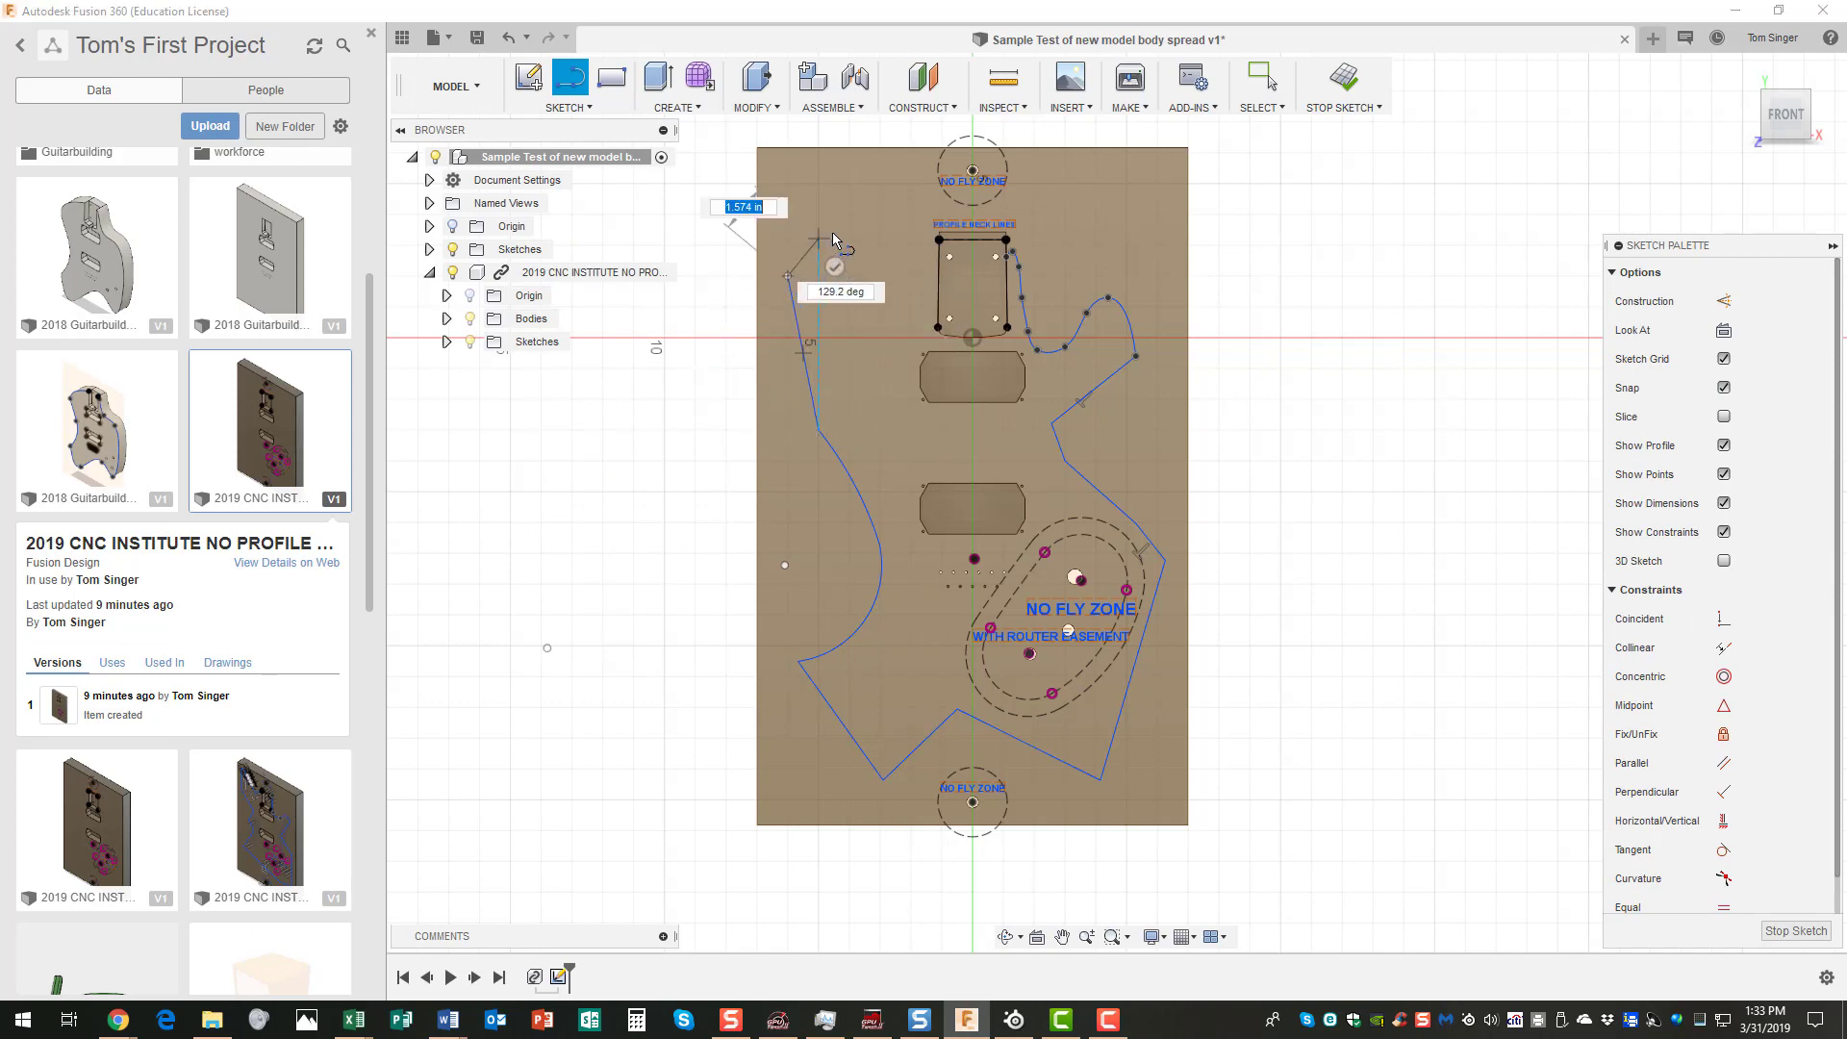
left_click(840, 225)
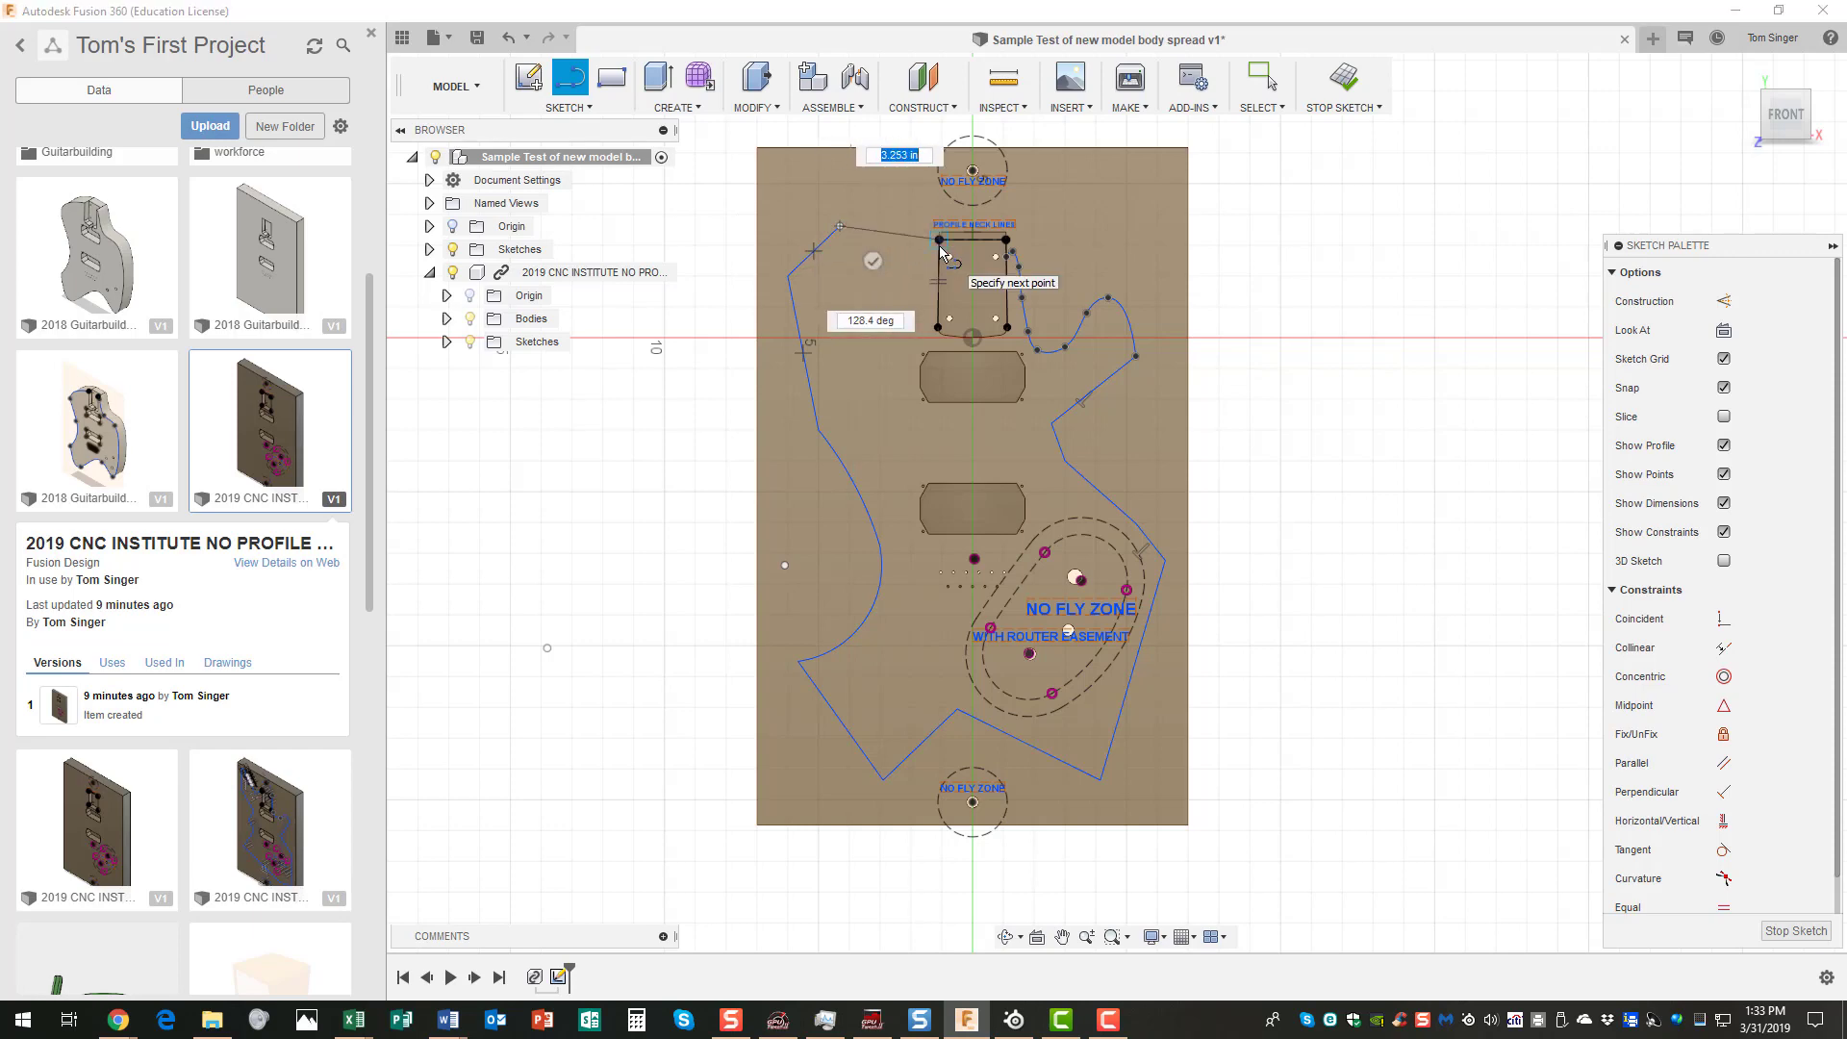
scroll(940, 248, "up", 5)
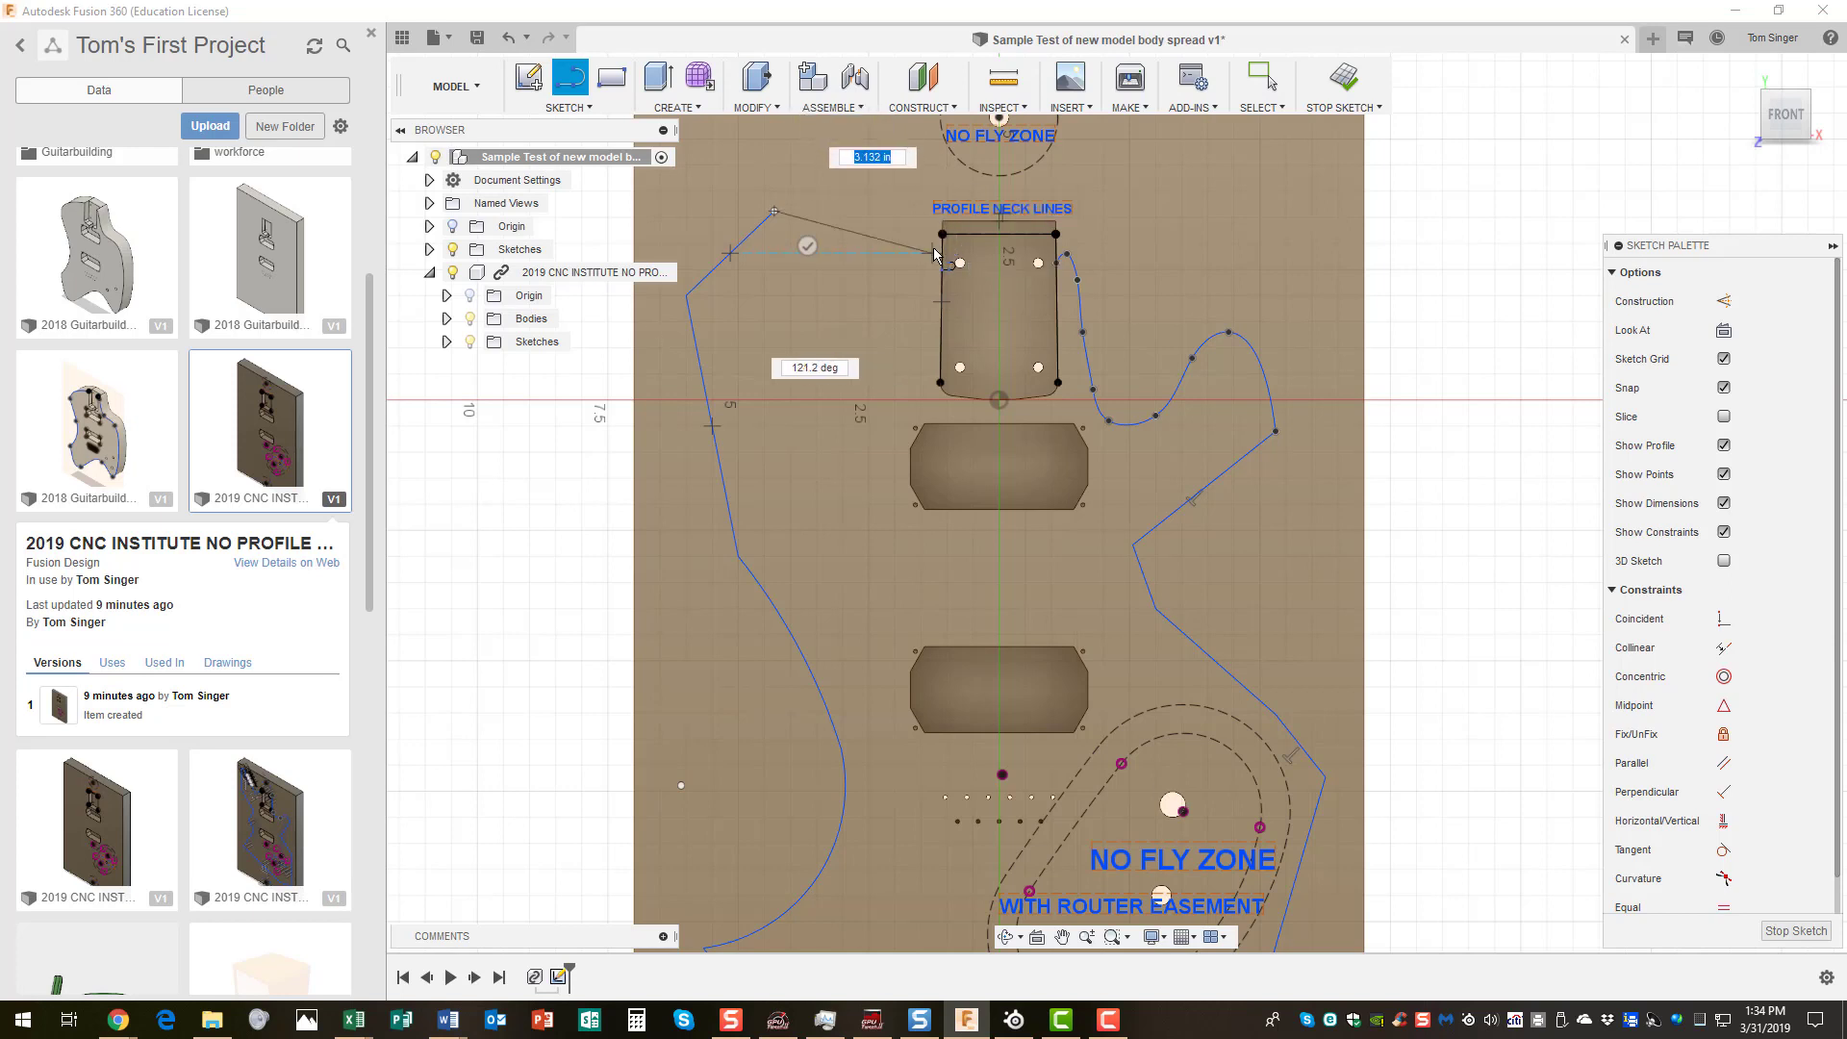
left_click(940, 247)
right_click(804, 312)
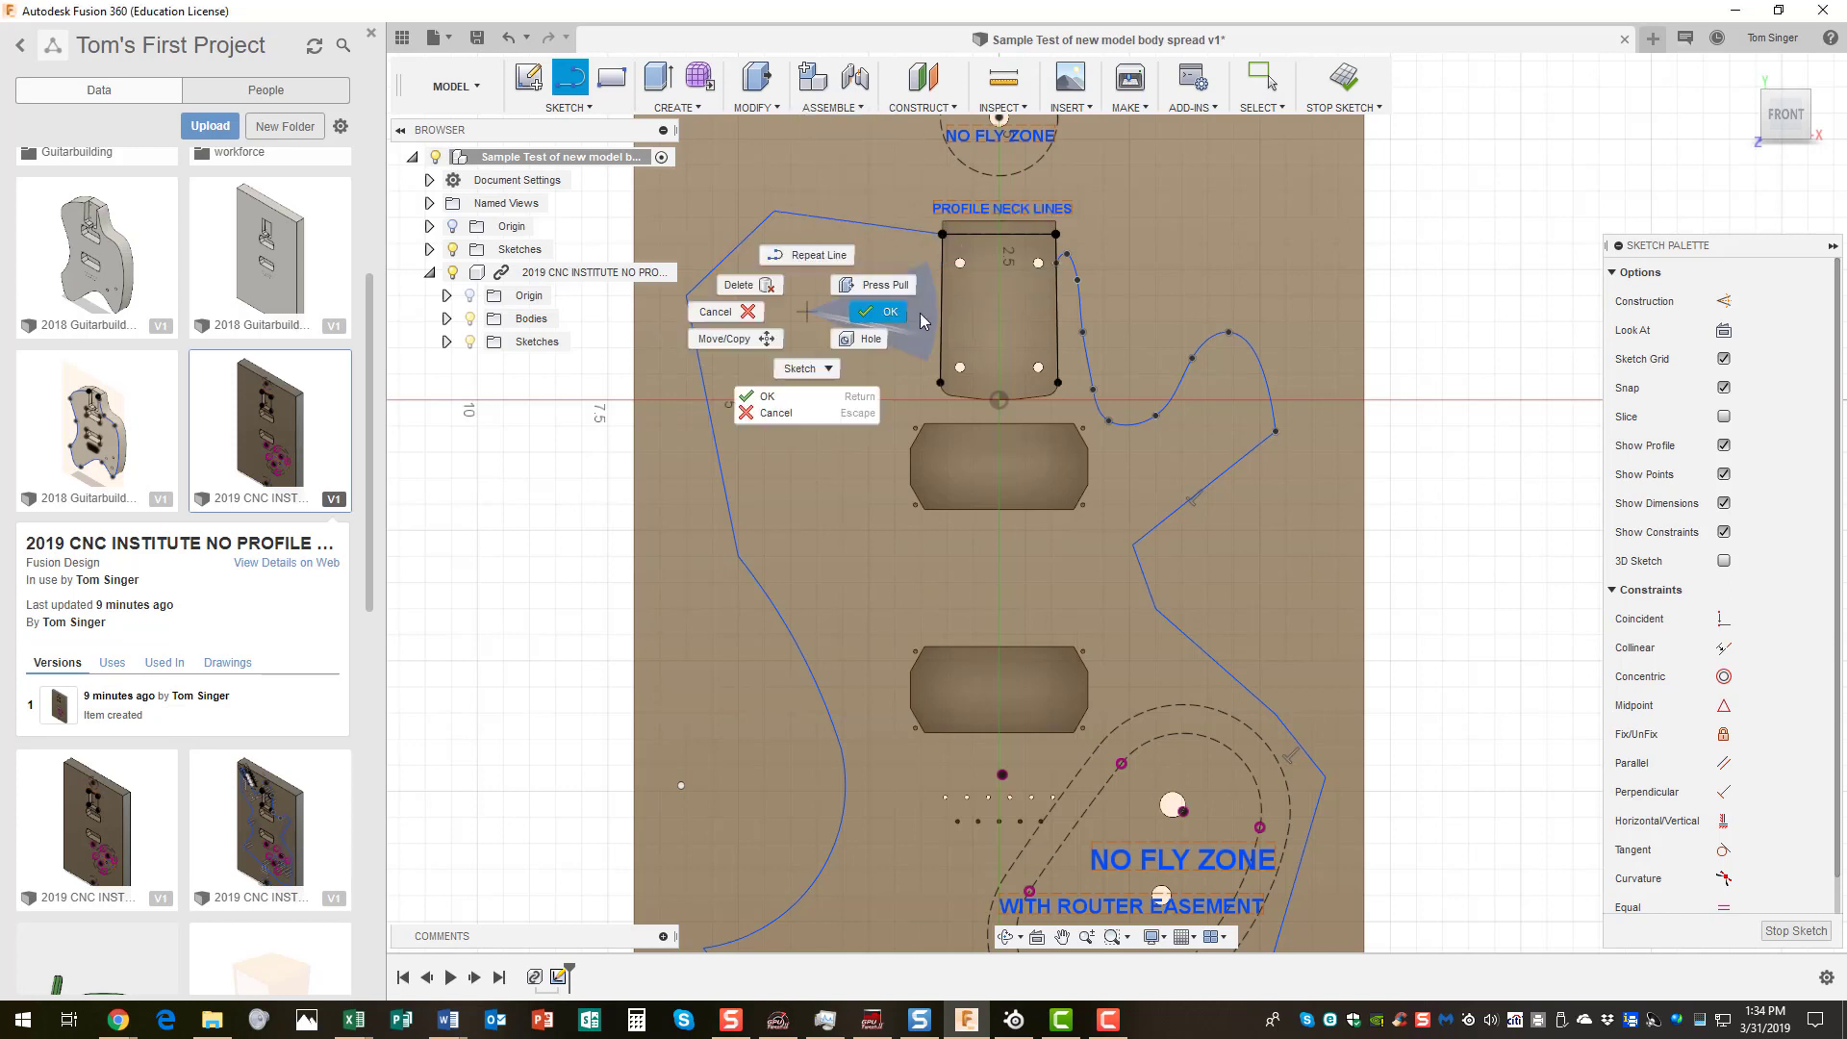
left_click(889, 316)
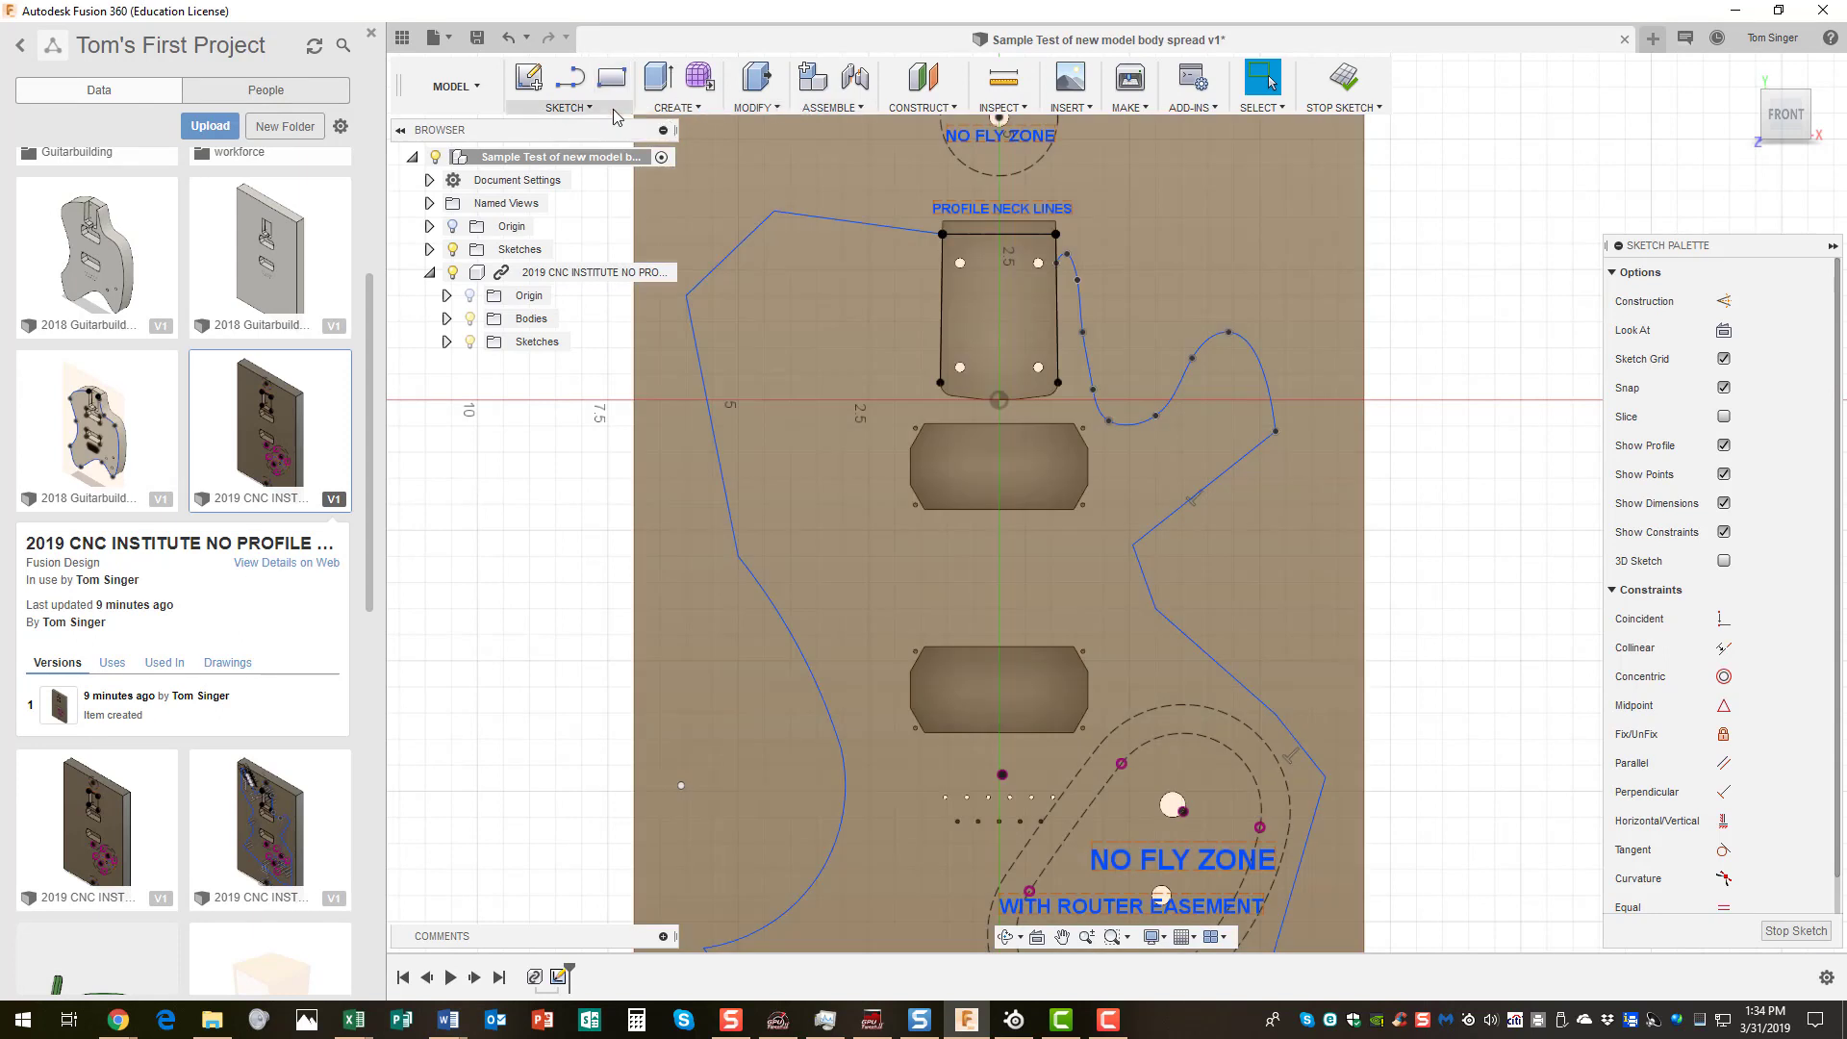
- Fillet the top upper-left corner with a radius of 2
left_click(588, 108)
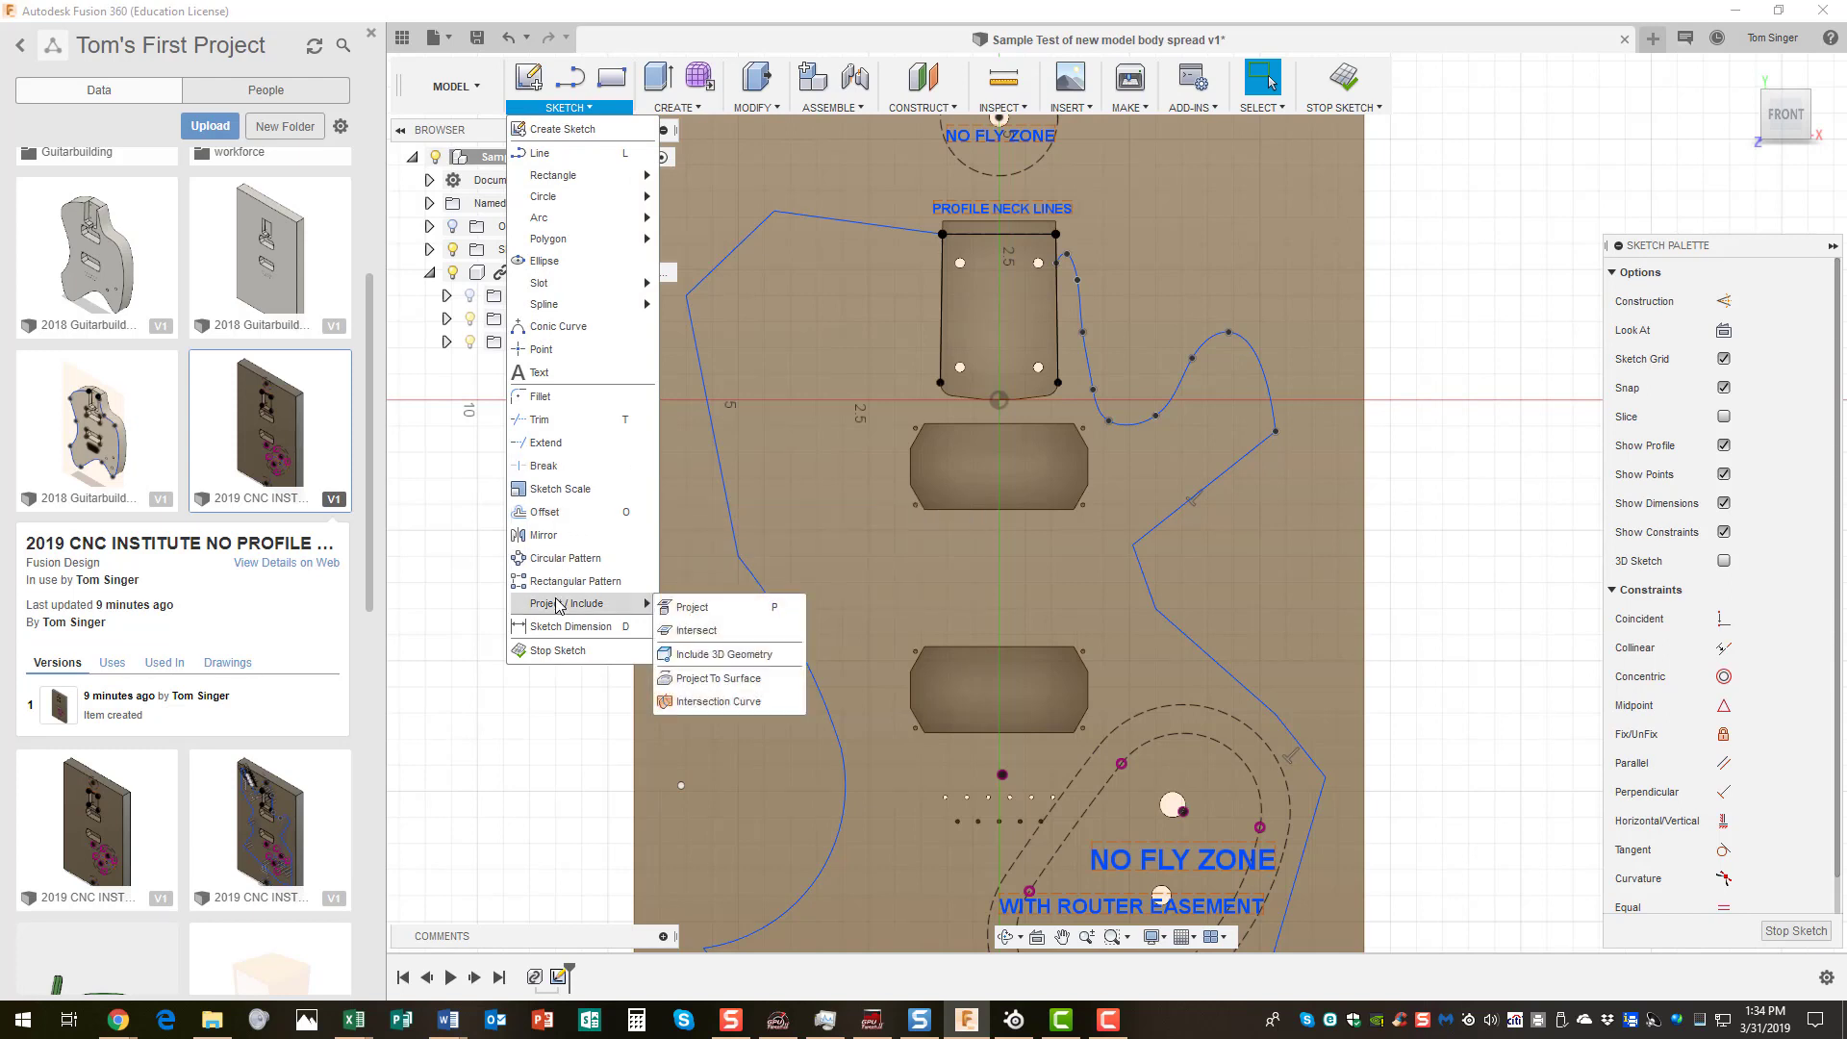
left_click(535, 396)
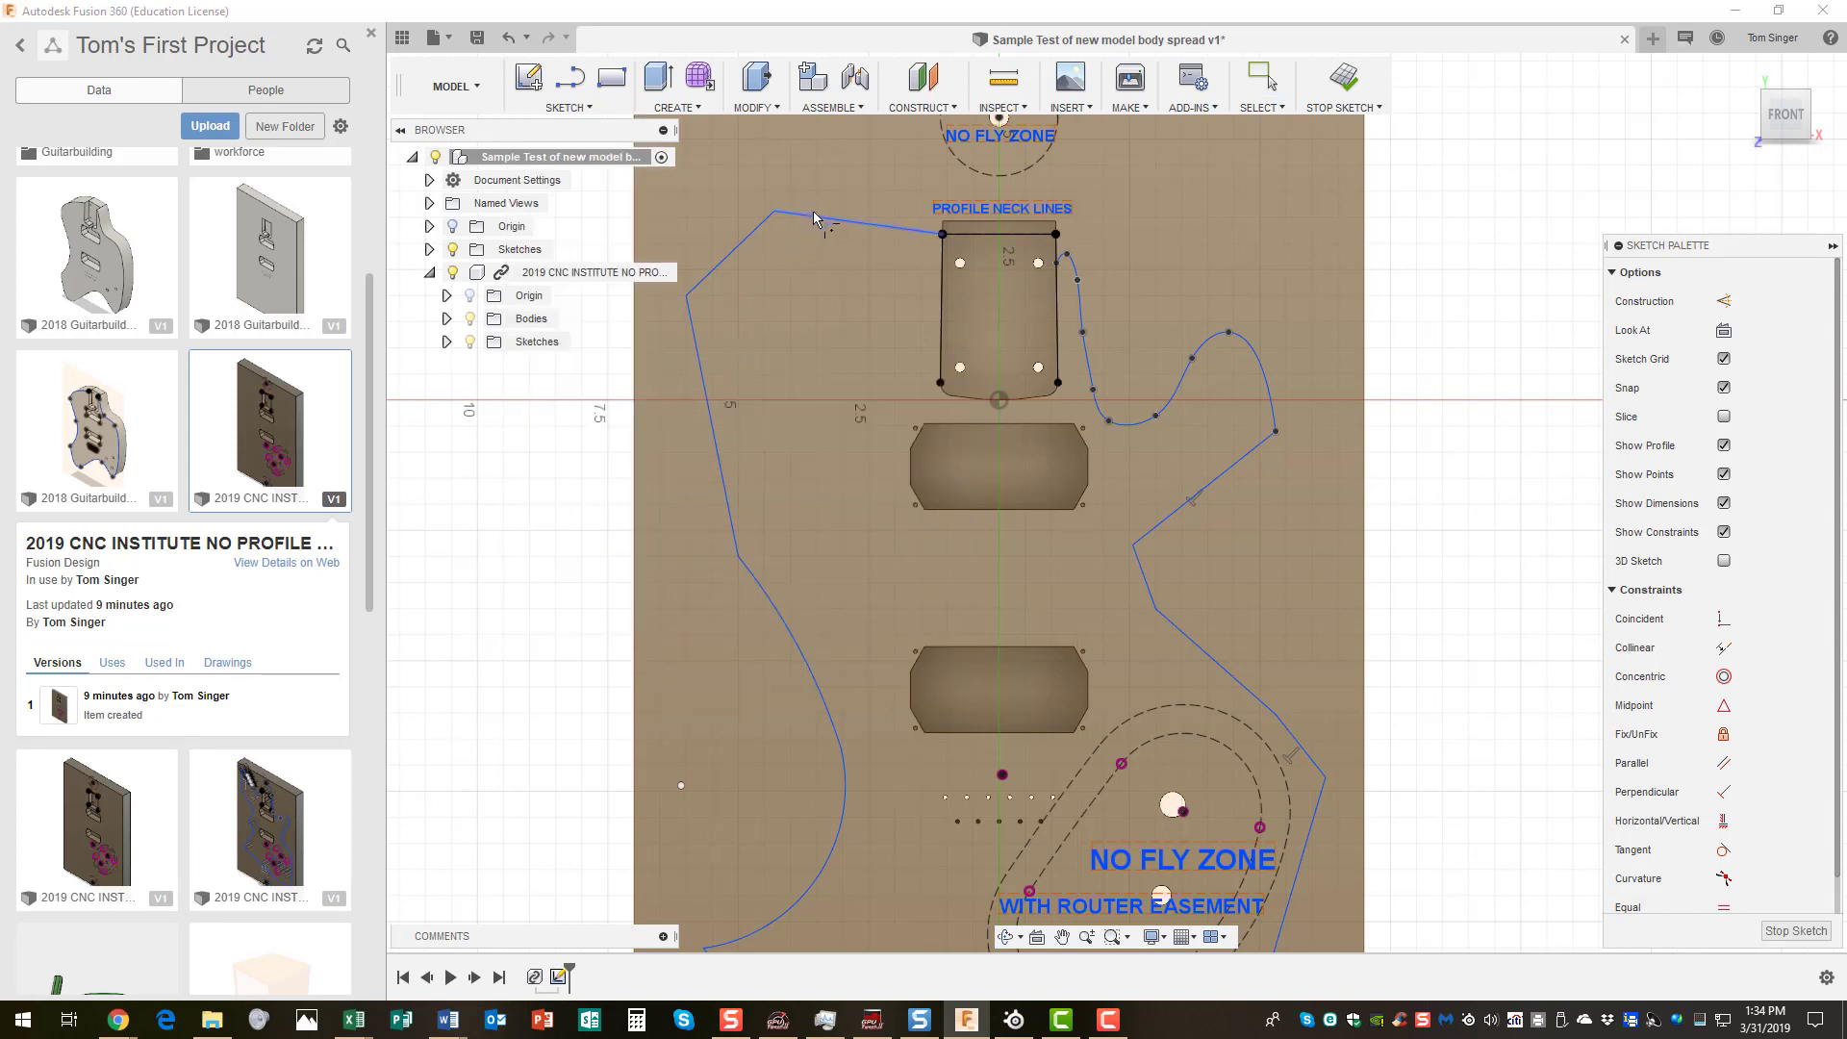
left_click(568, 107)
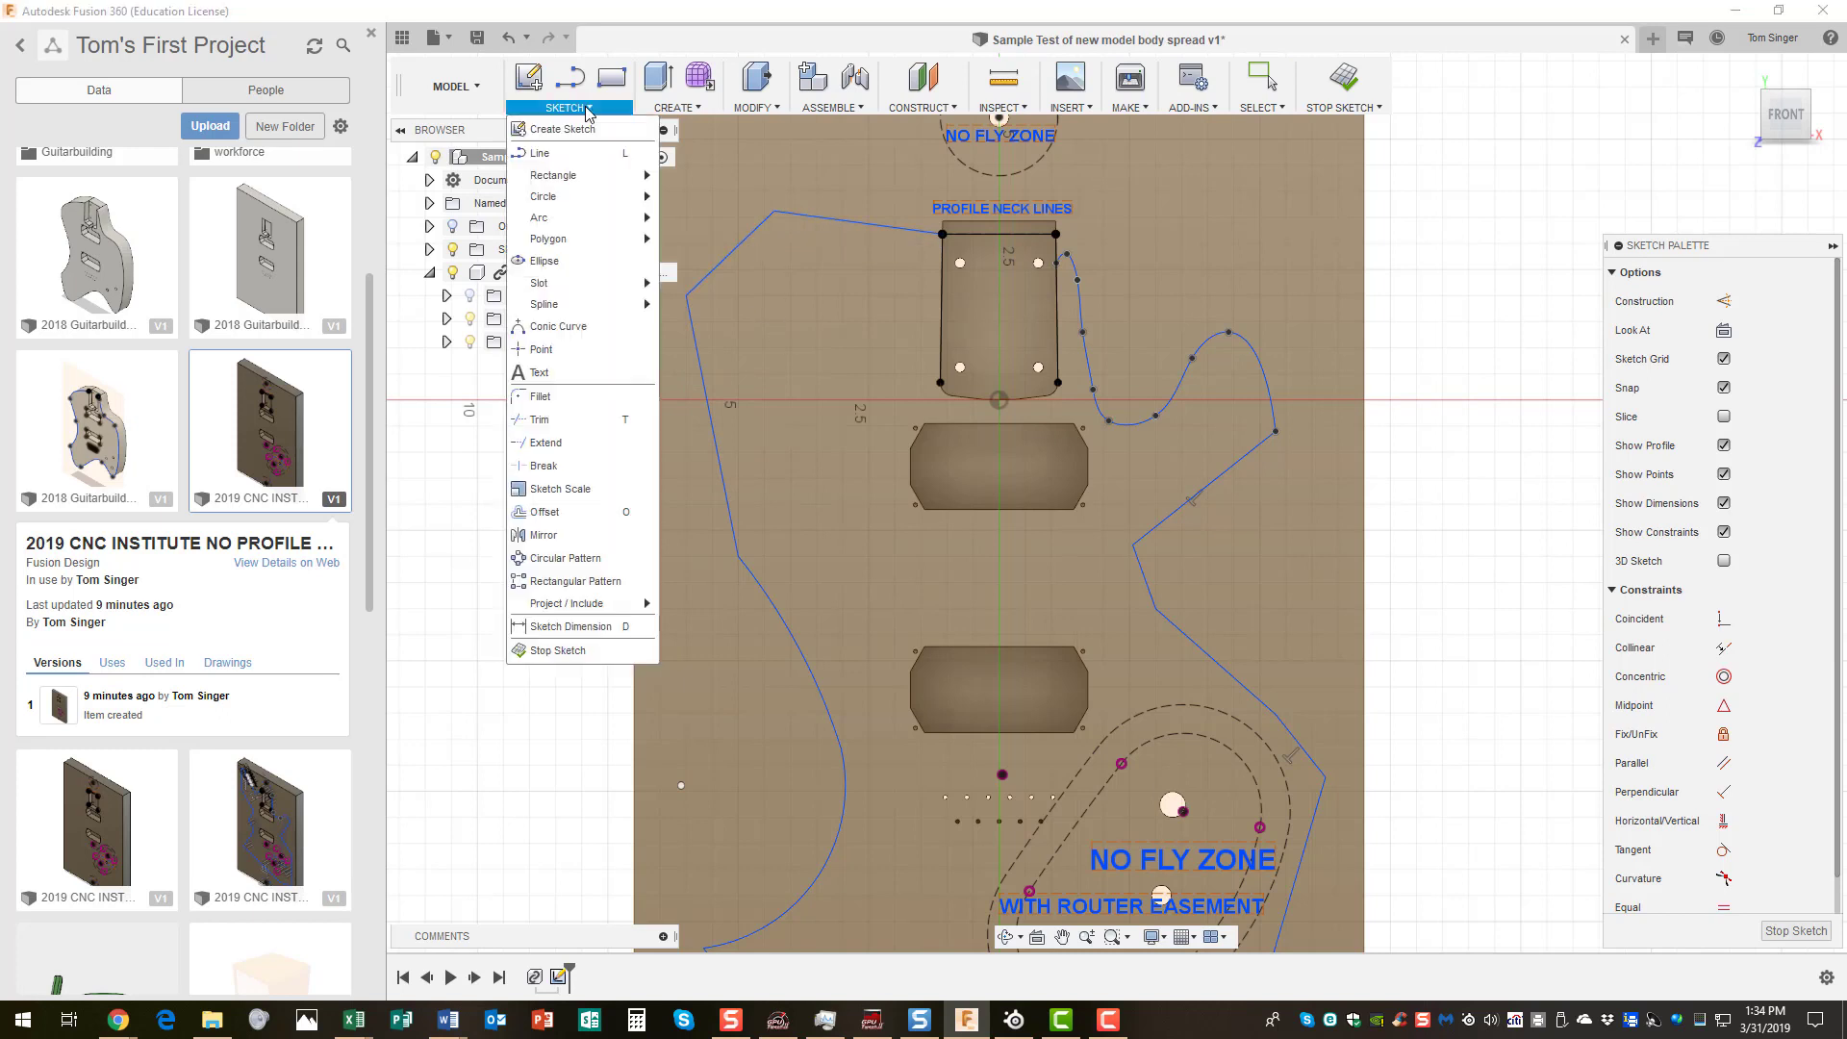
left_click(546, 397)
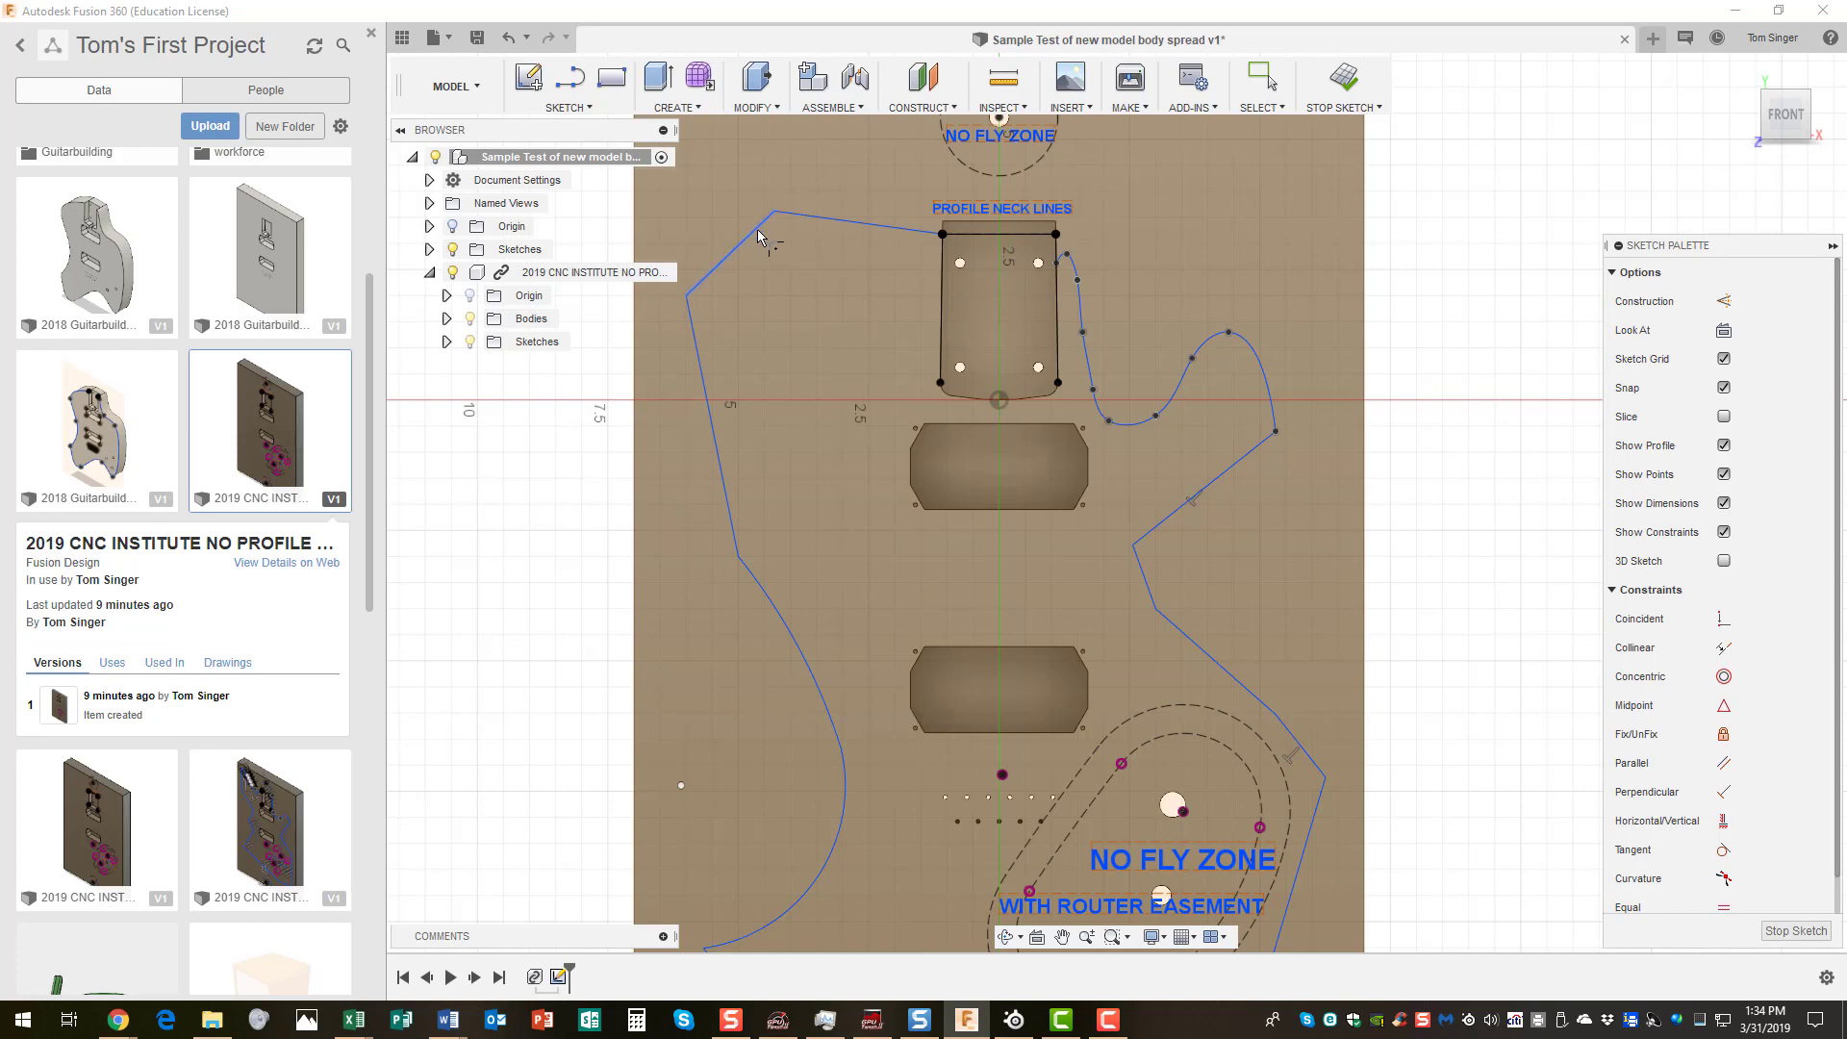
left_click(758, 233)
left_click(860, 225)
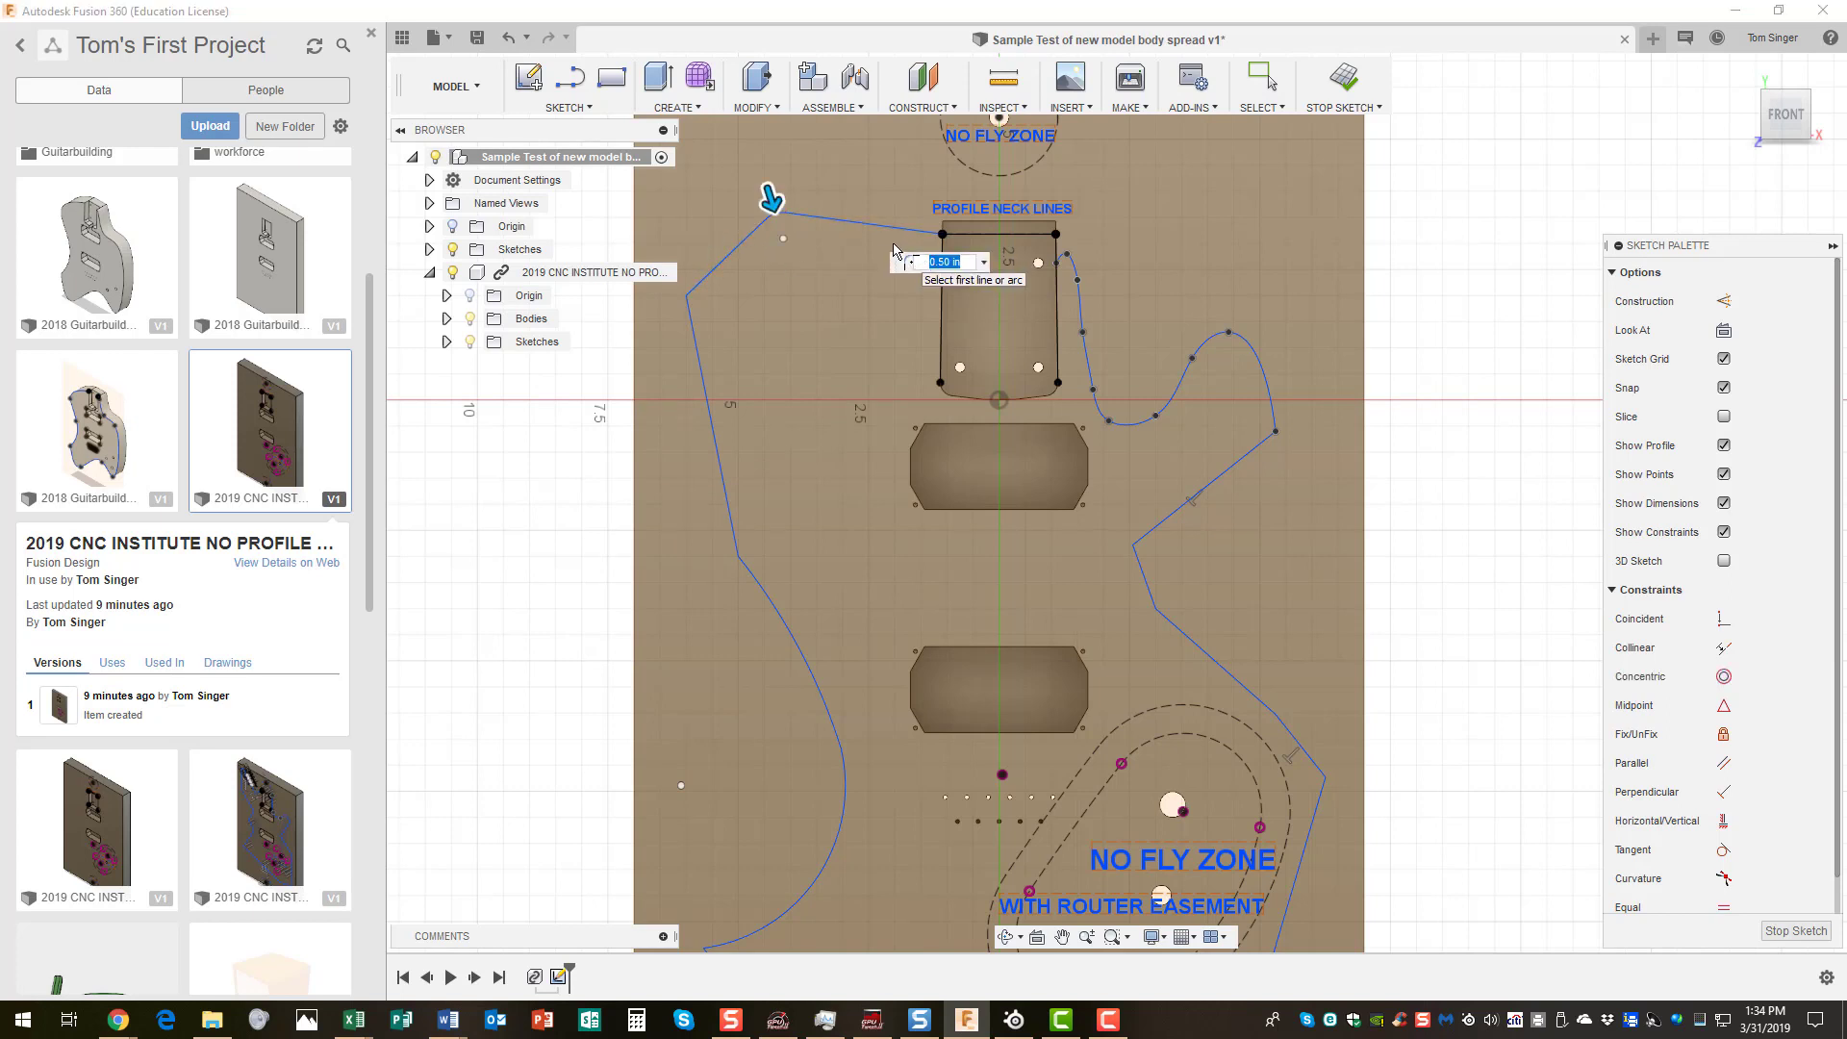
type("2")
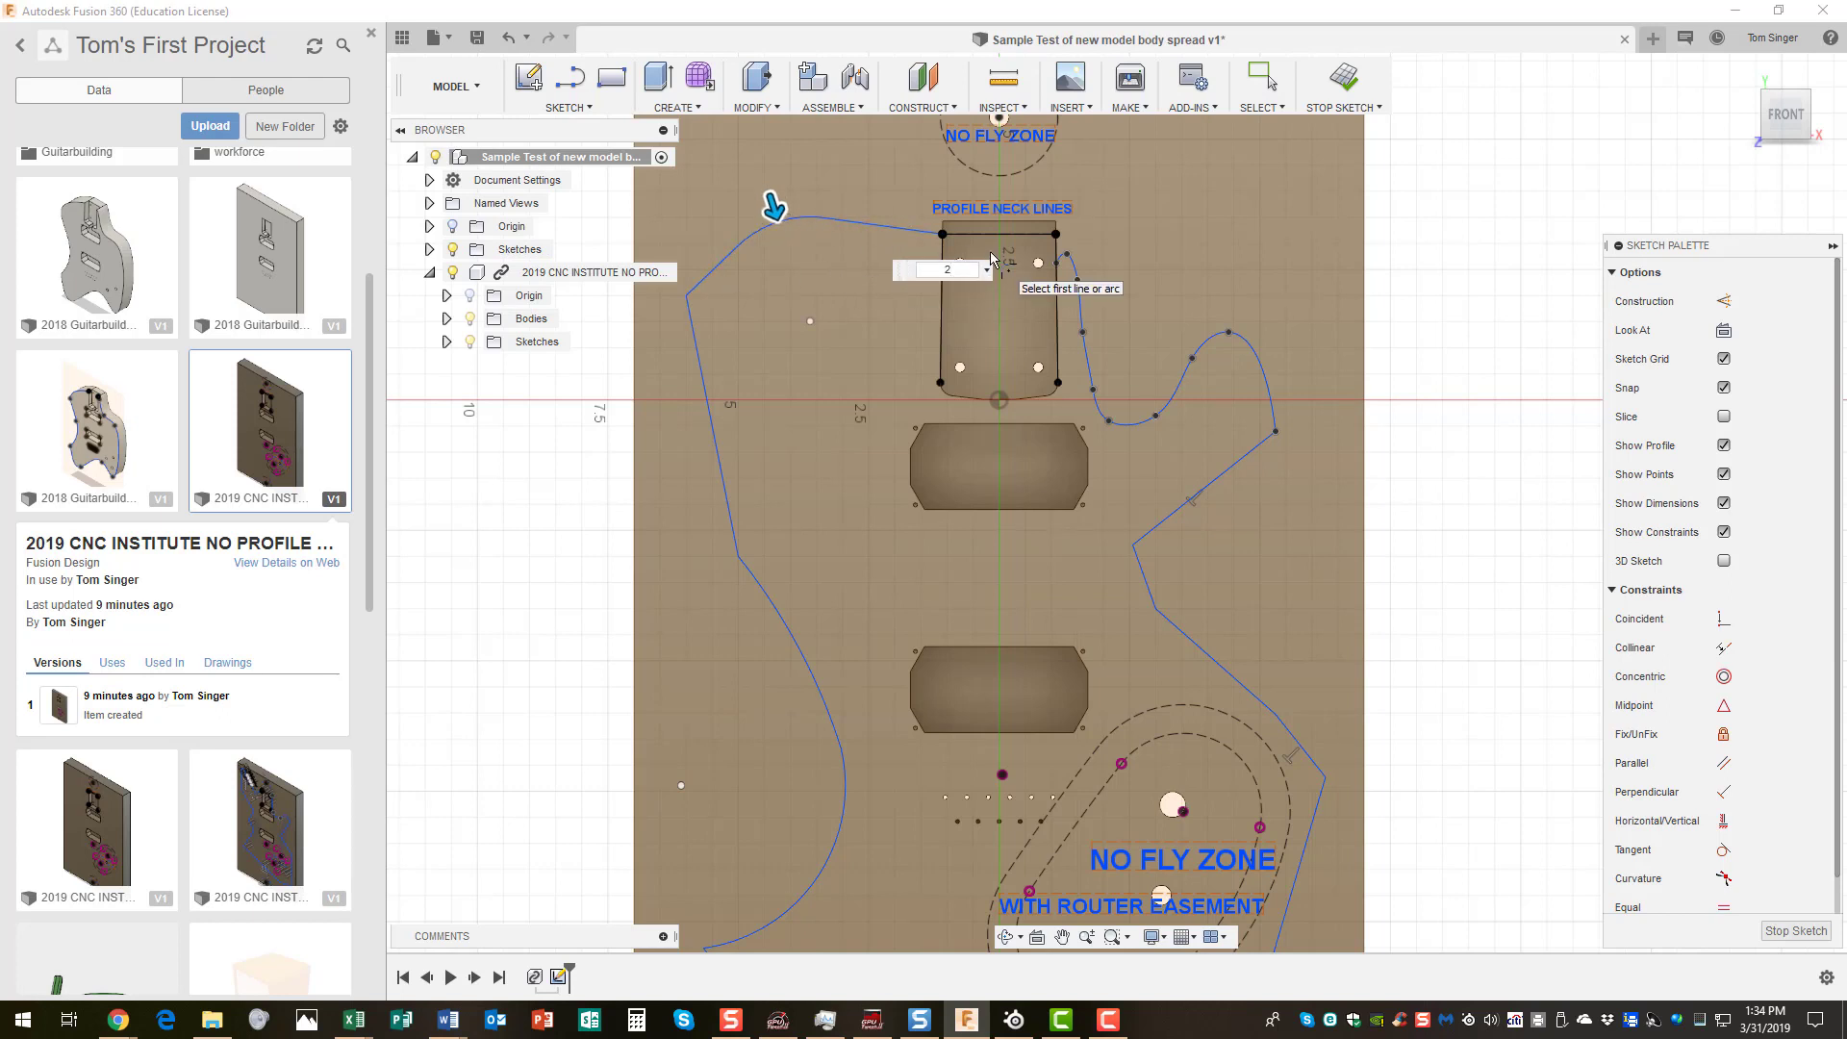
key("Return")
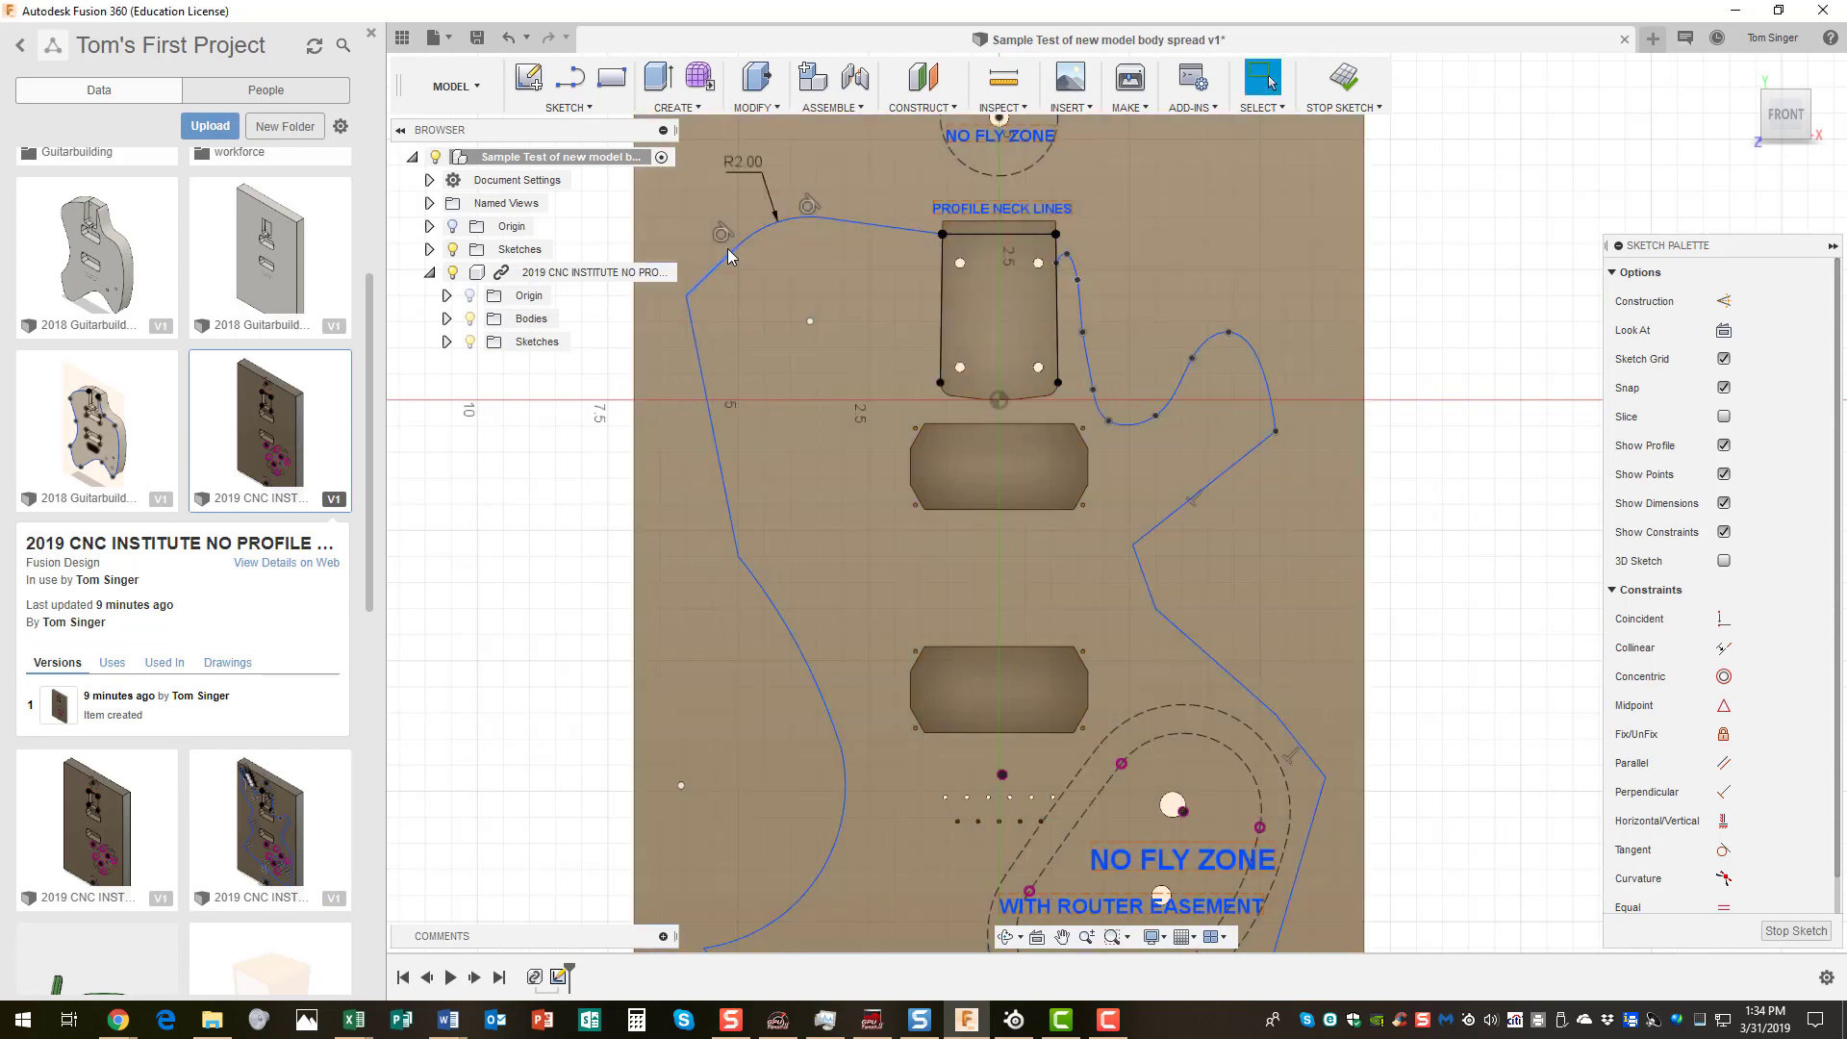
- Fillet the lower corner between the long left side line and the line above it
left_click(693, 312)
left_click(595, 112)
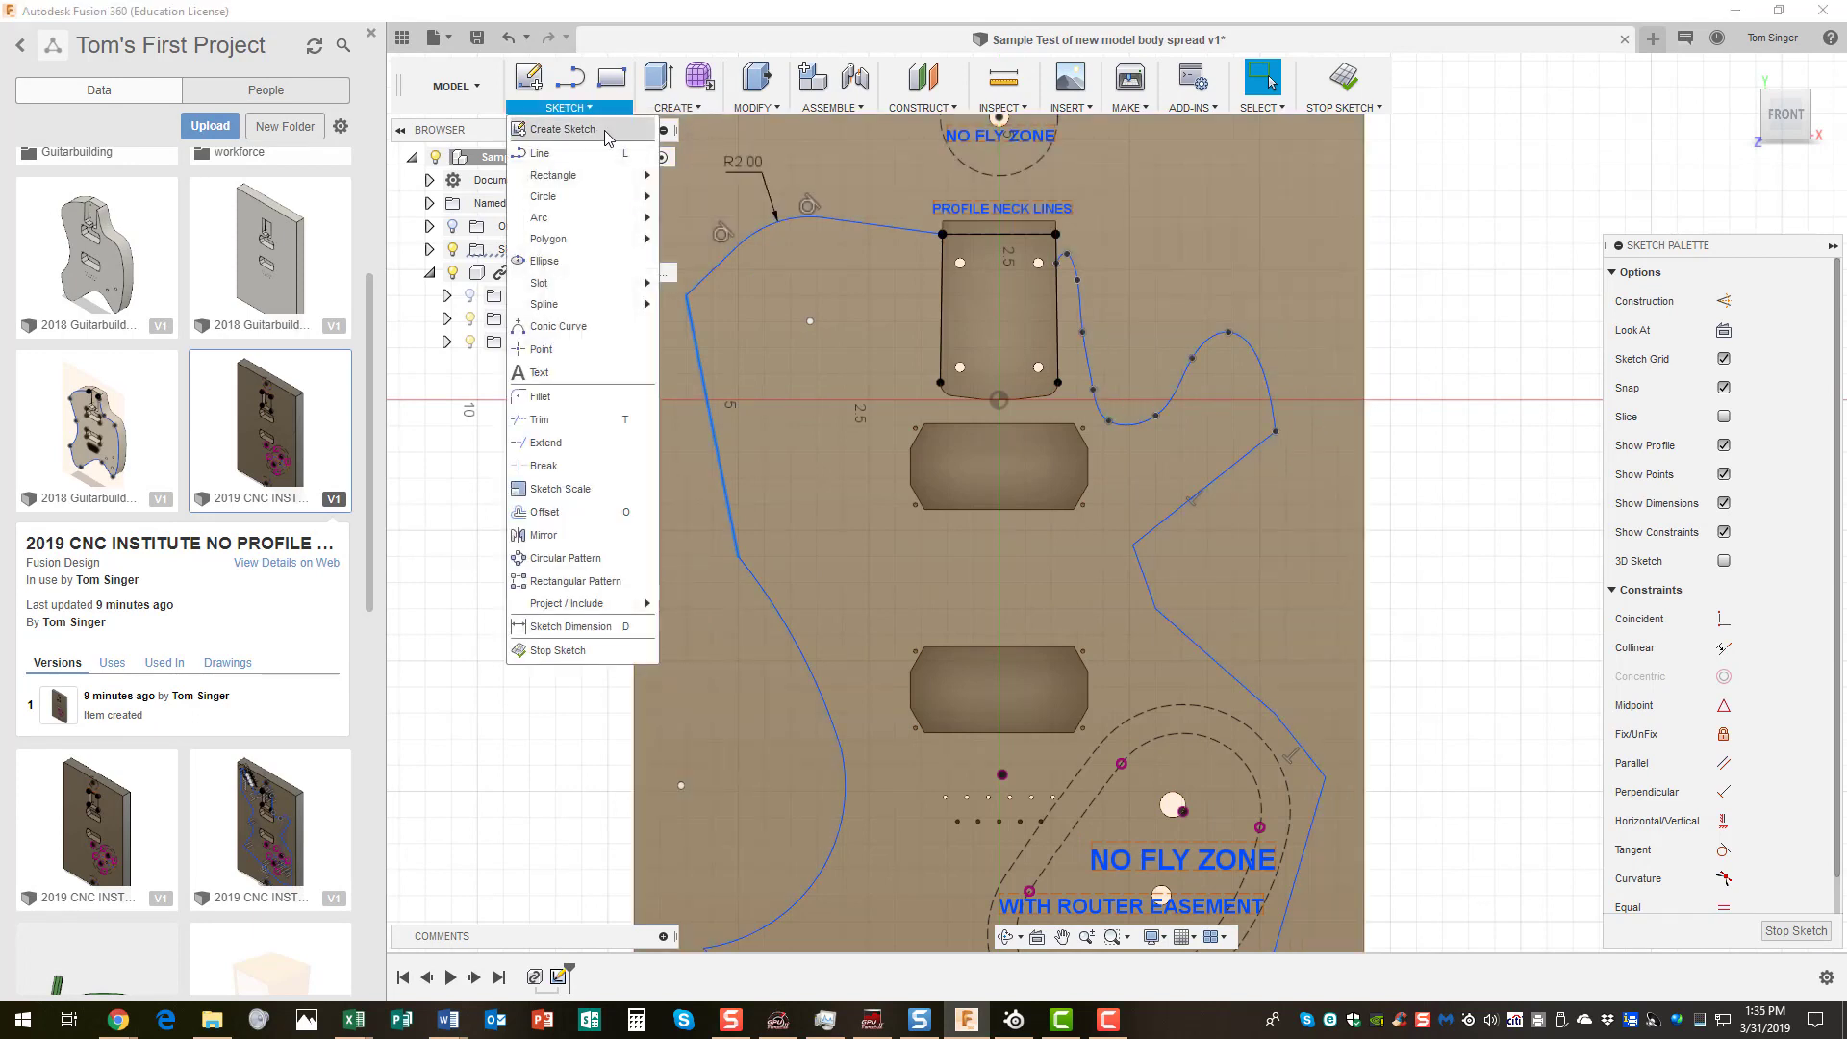
left_click(578, 401)
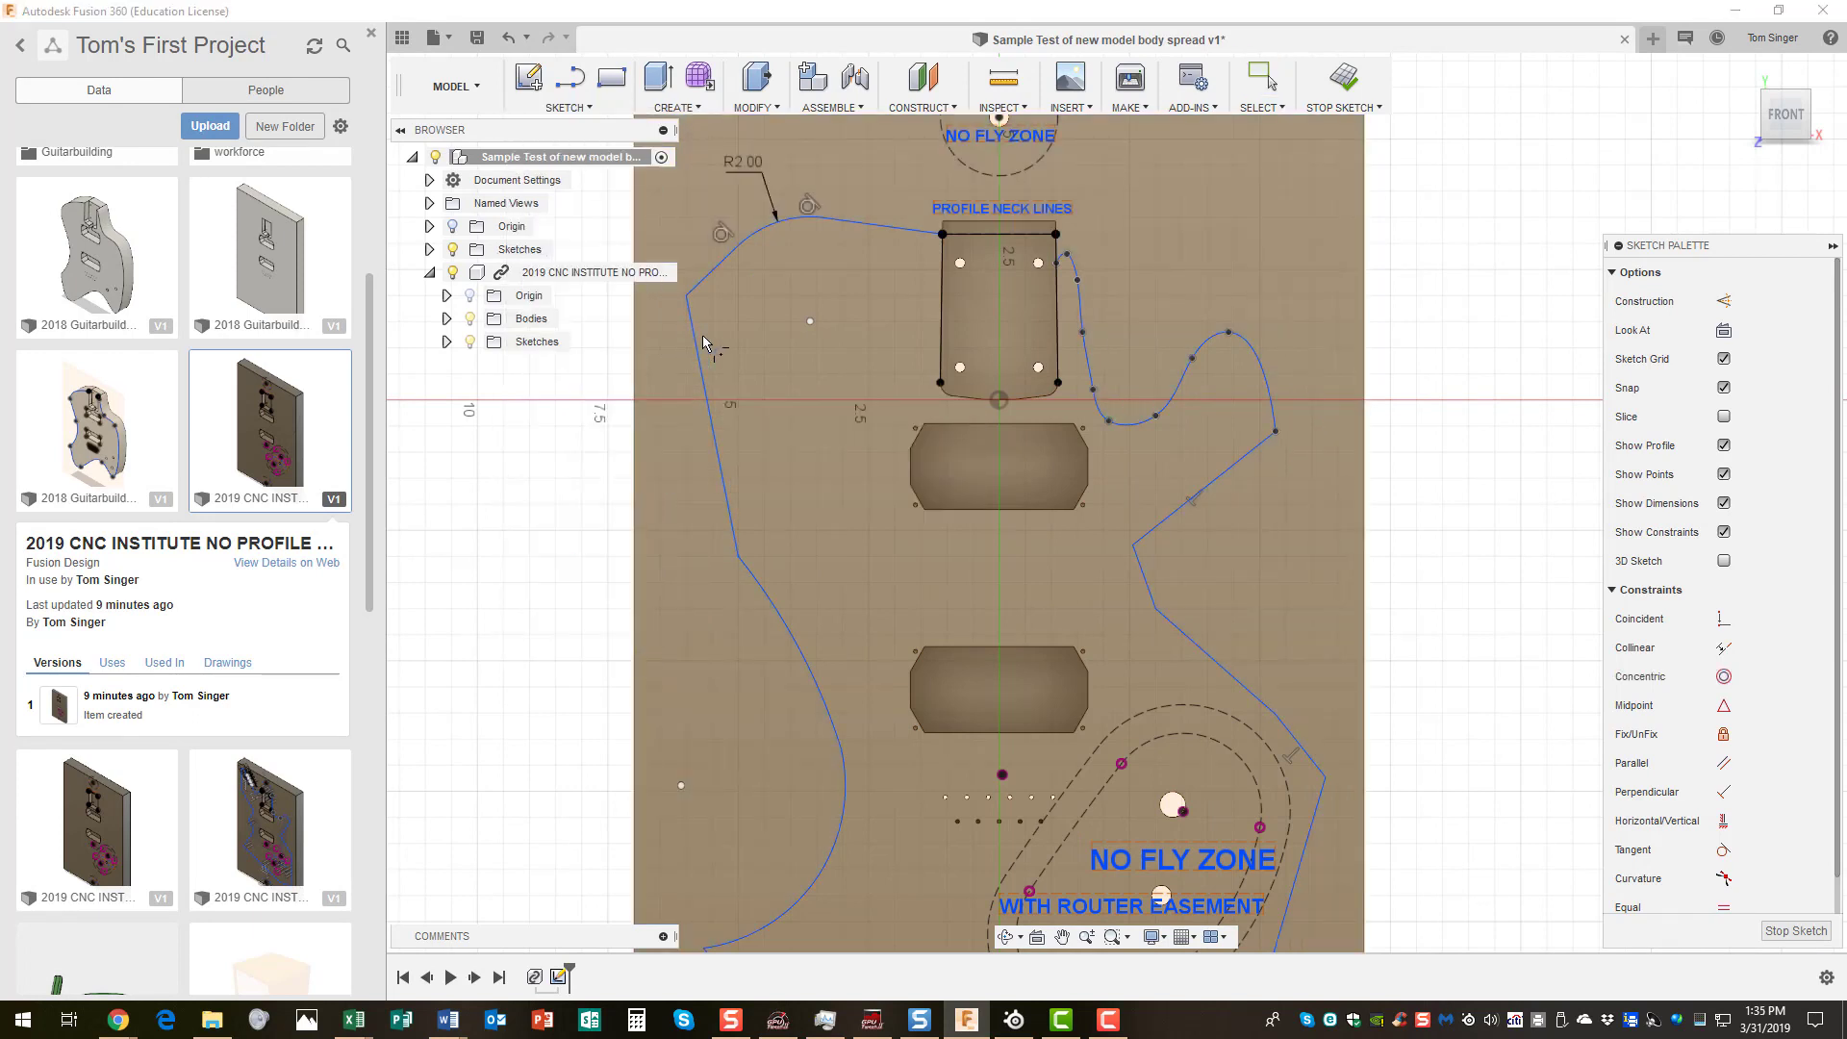
left_click(714, 271)
left_click(691, 364)
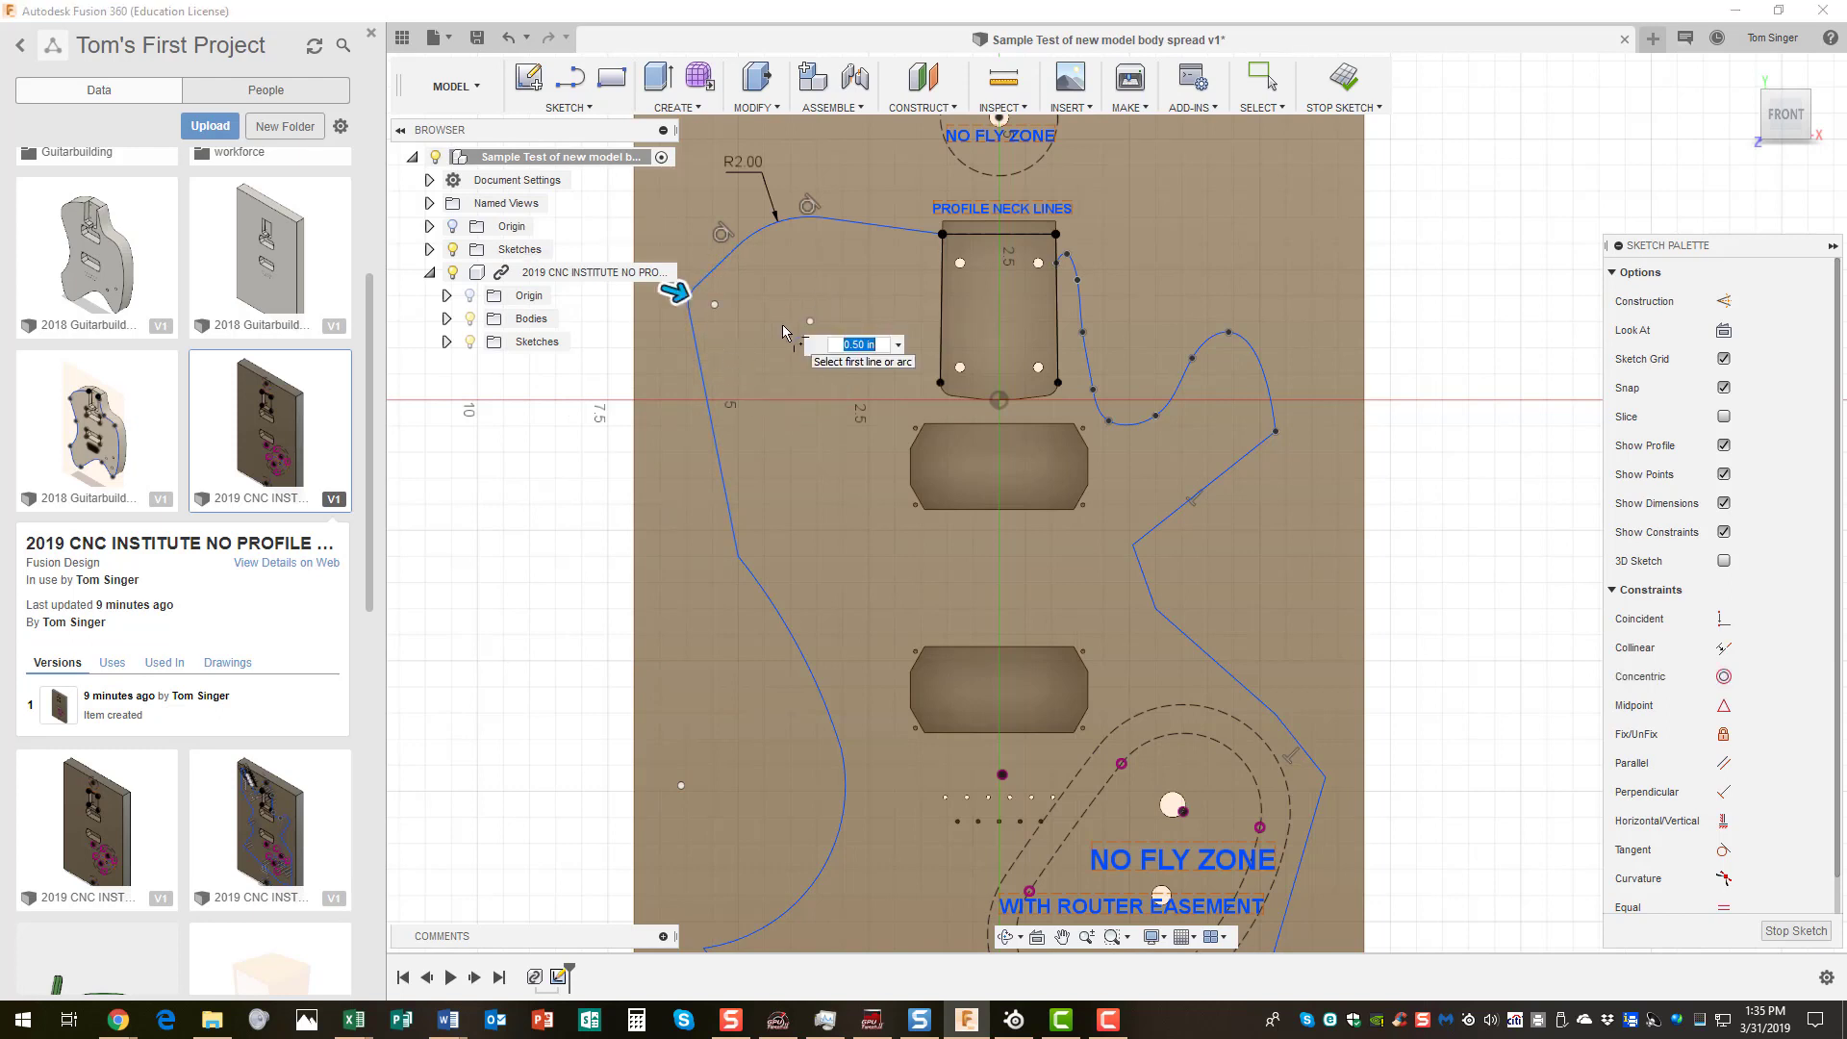
key("Escape")
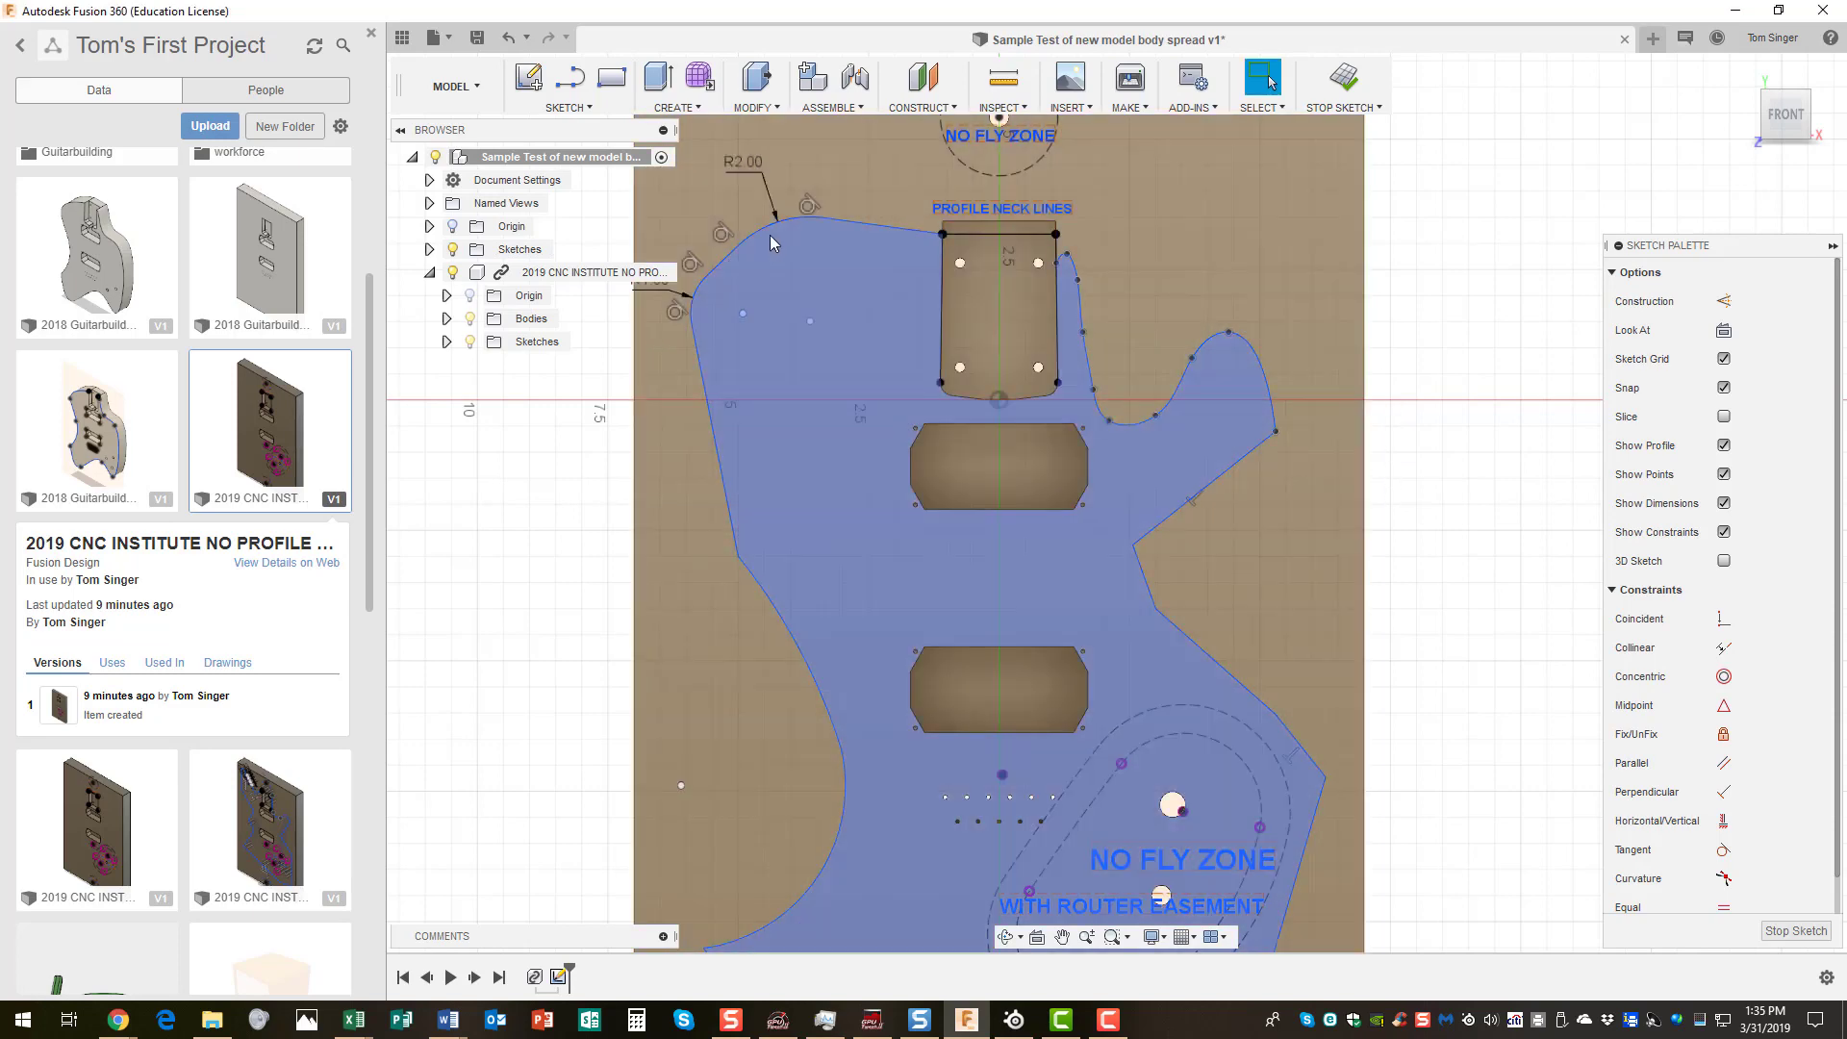
scroll(890, 712, "down", 5)
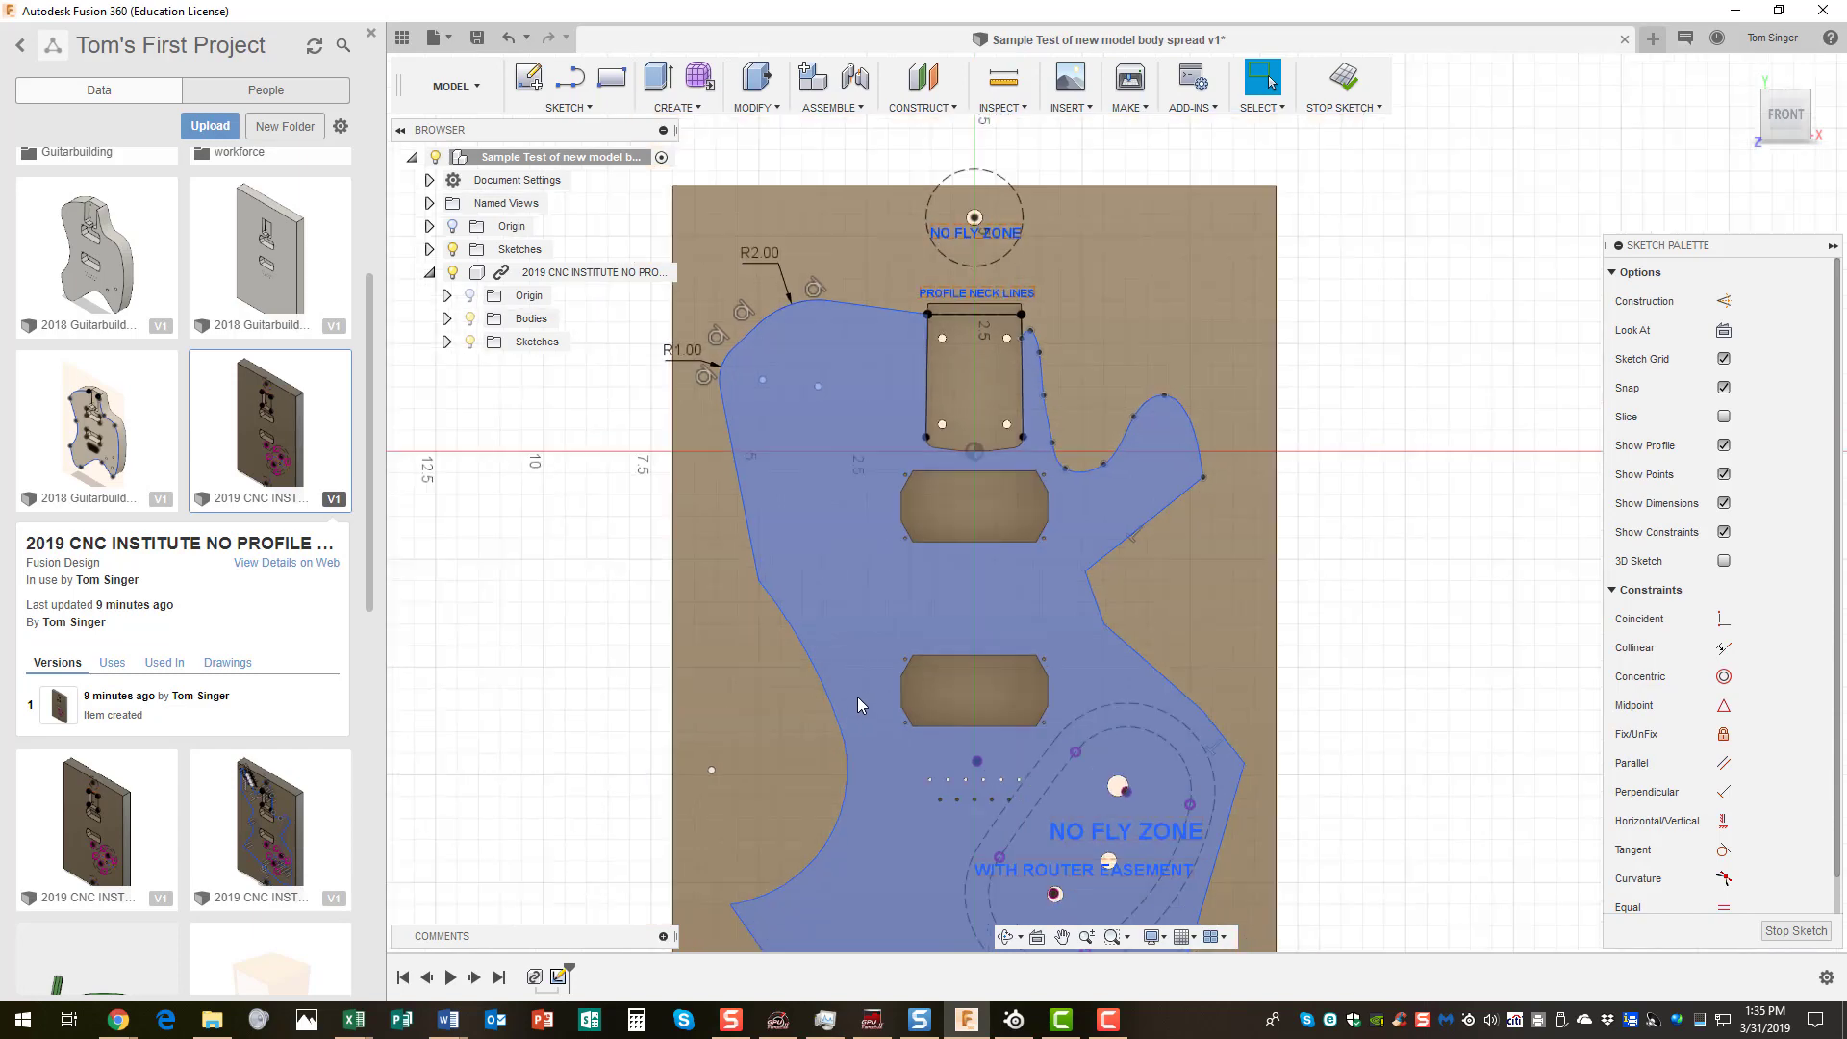
scroll(930, 795, "down", 2)
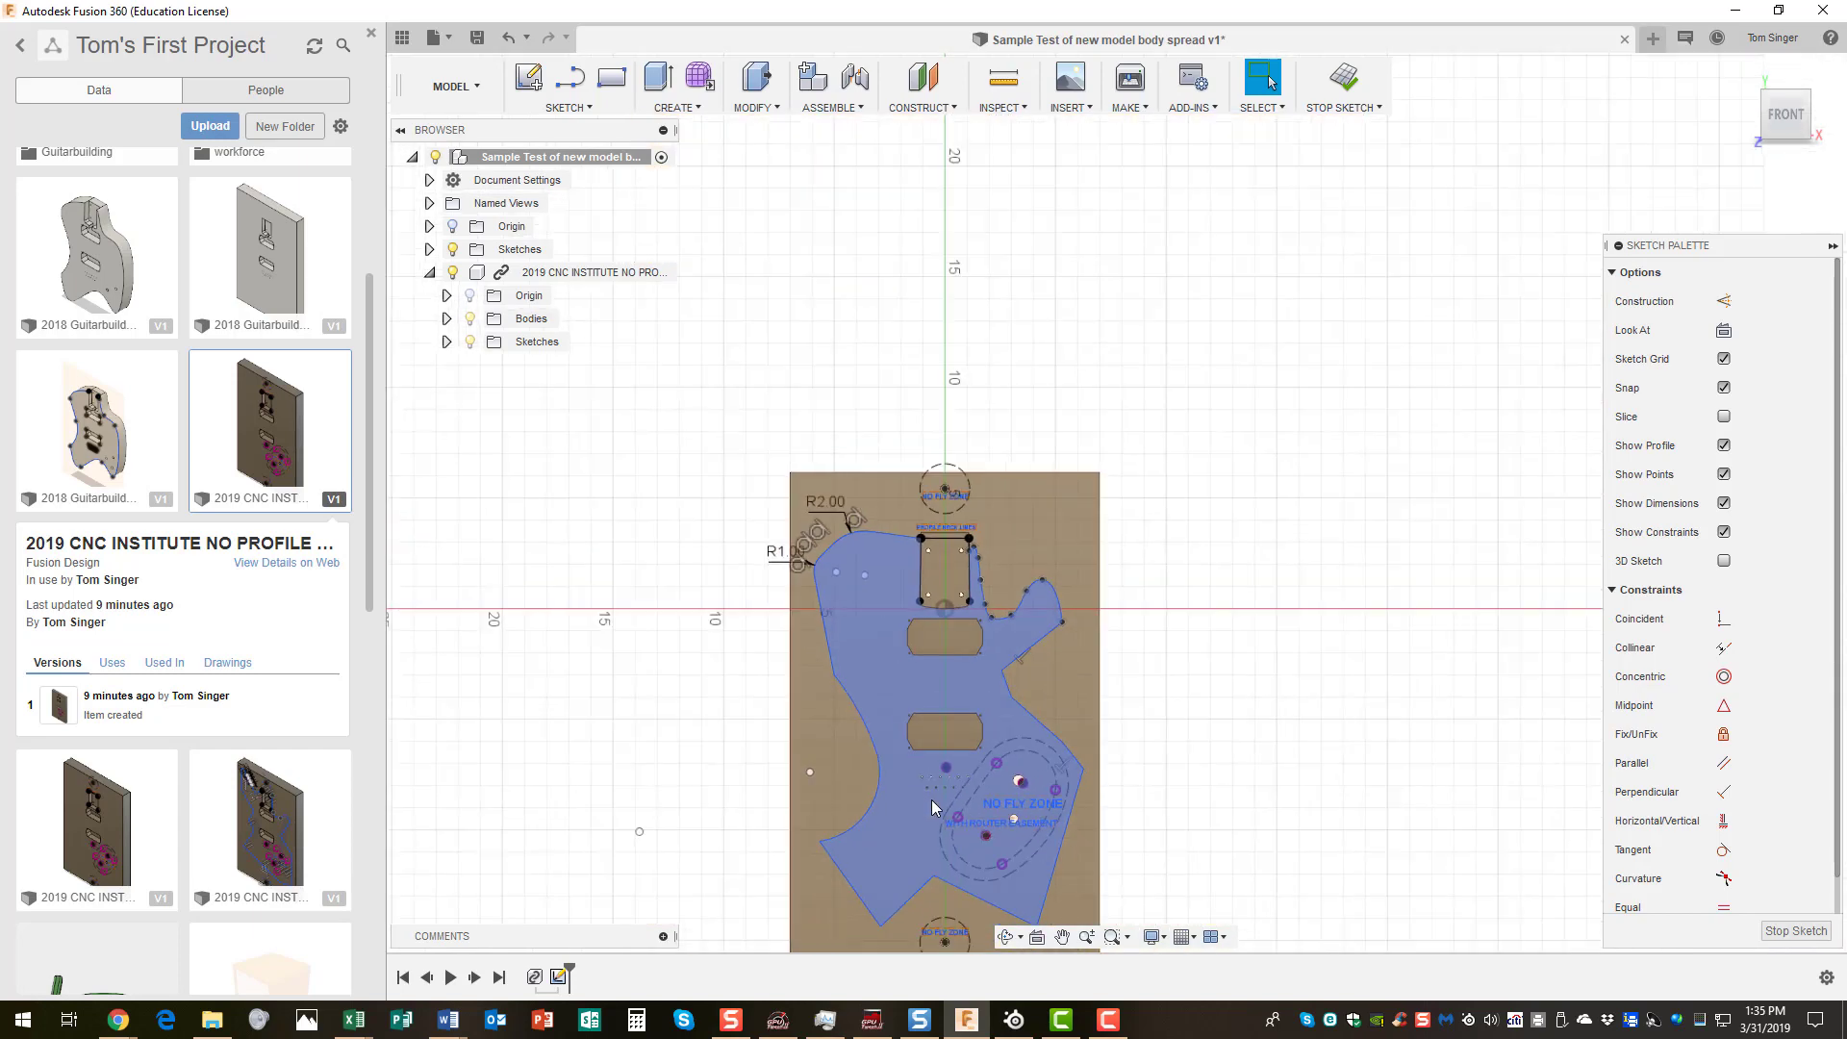
middle_click_drag(931, 799, 899, 349)
scroll(926, 404, "up", 4)
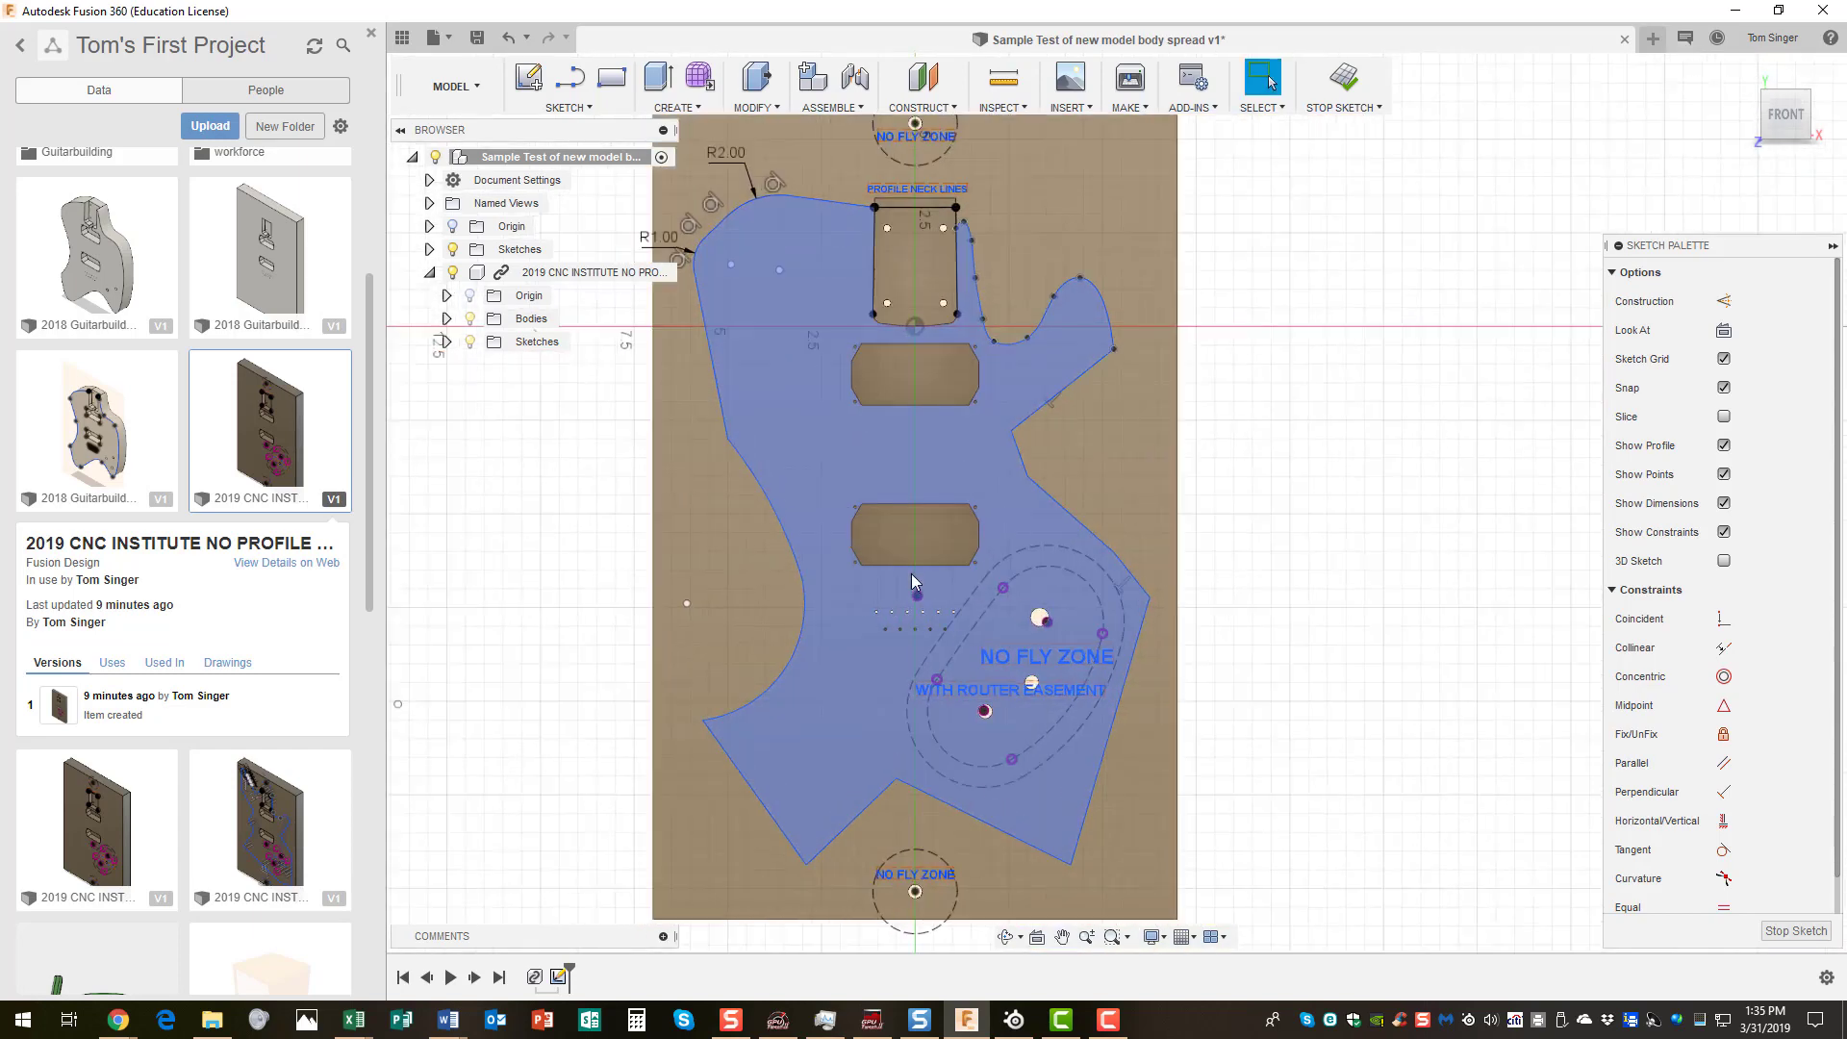
scroll(910, 574, "down", 1)
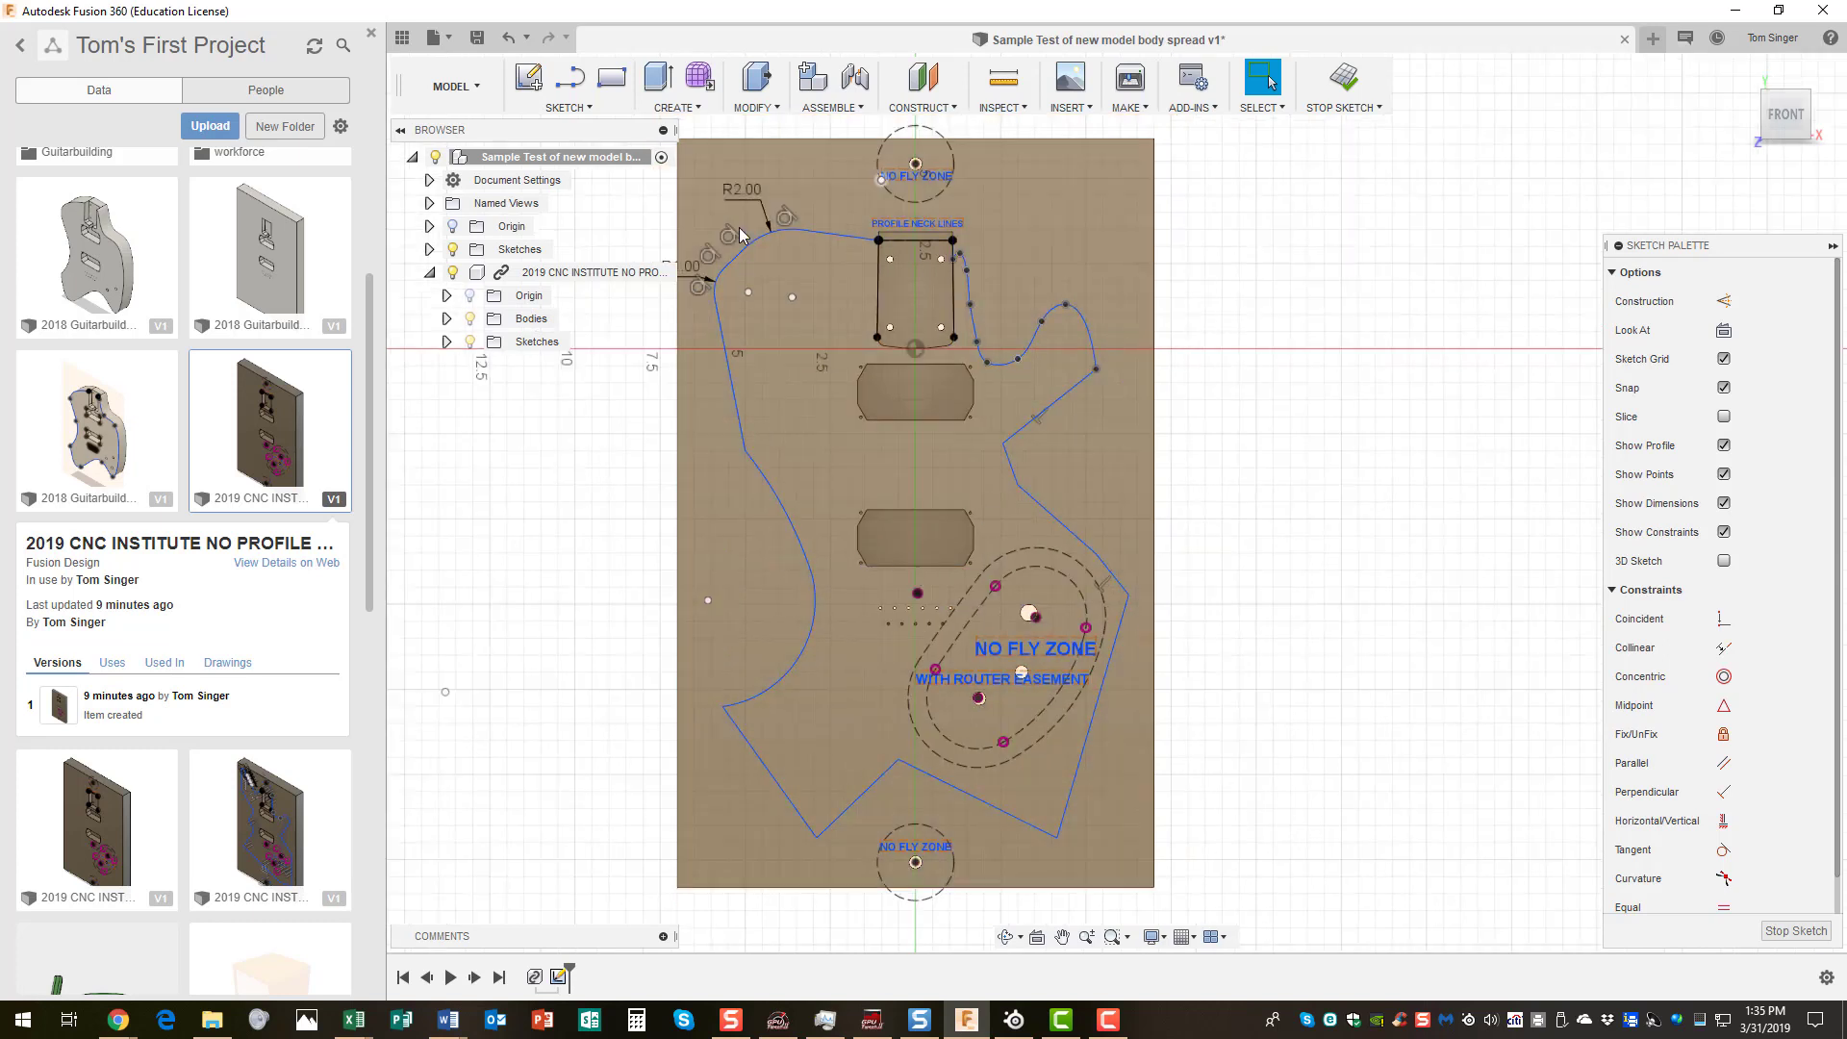